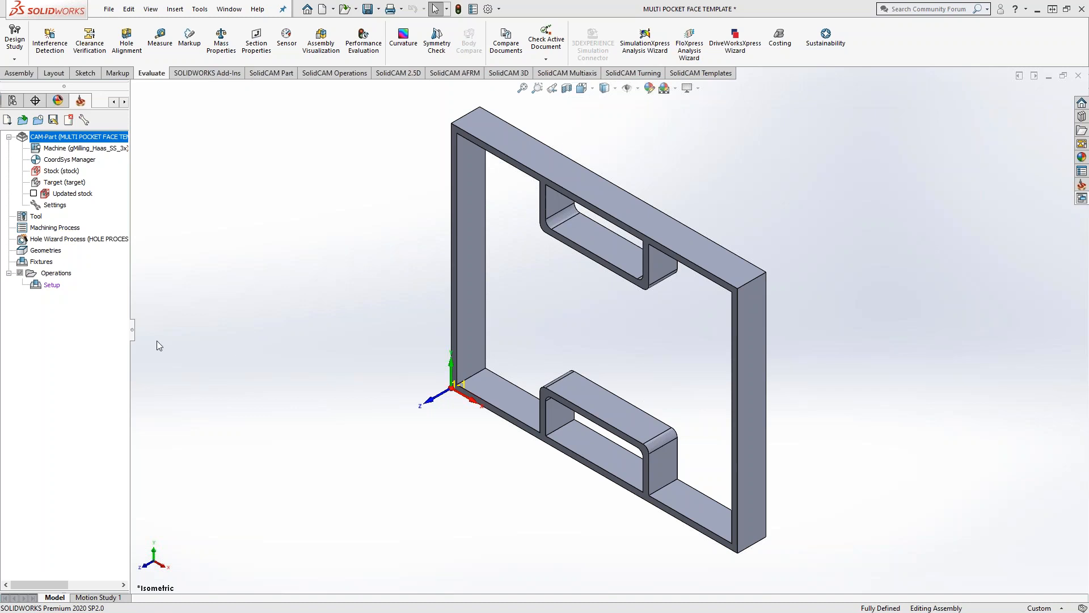
Add a face milling operation to the Setup in the Operations tree.
drag(131, 329, 207, 329)
right_click(52, 285)
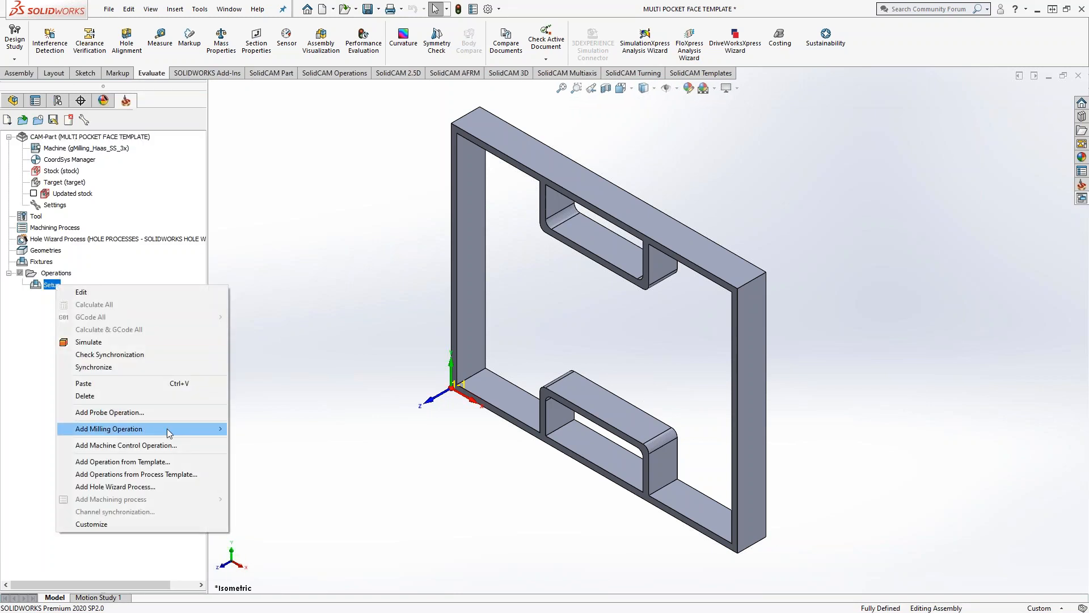
mouse_move(167, 428)
click(285, 169)
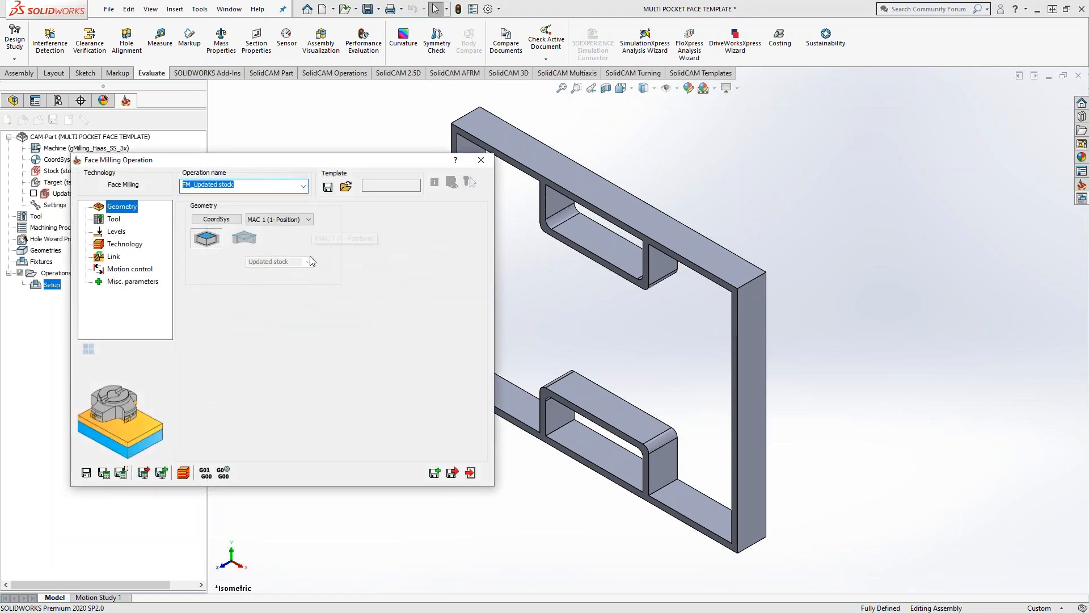
Create a new FACE MILL tool with its default 1.575 inch diameter and assign it to the face milling operation.
click(113, 219)
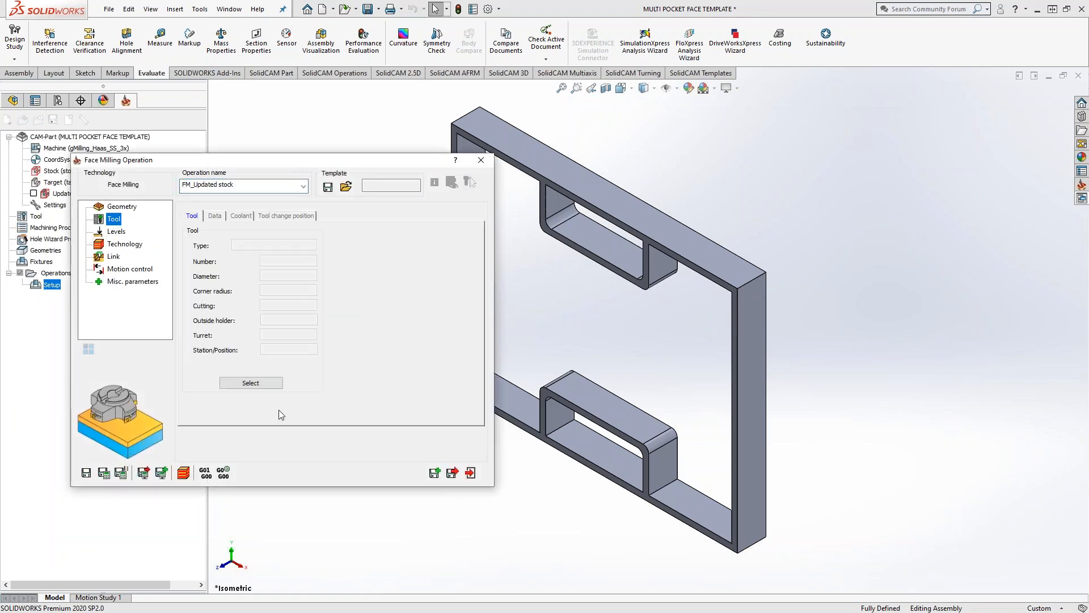
click(259, 383)
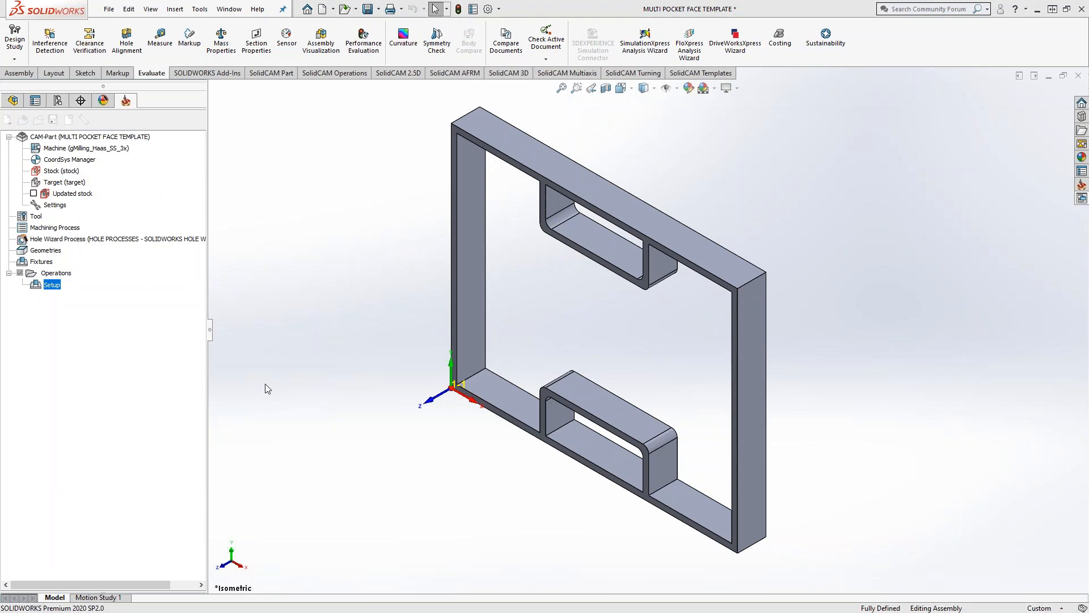
click(81, 423)
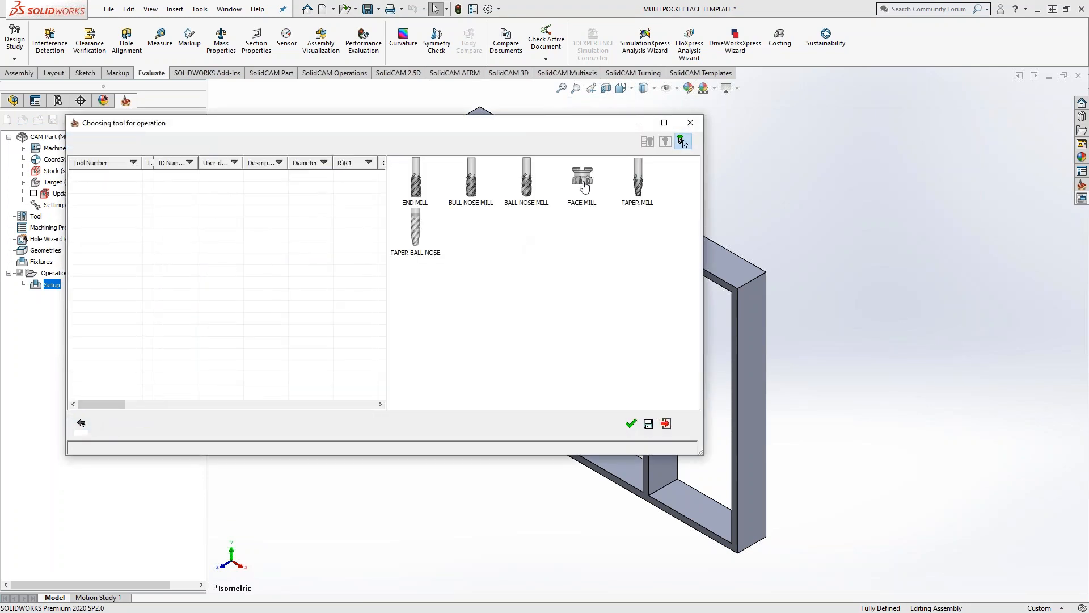
click(584, 179)
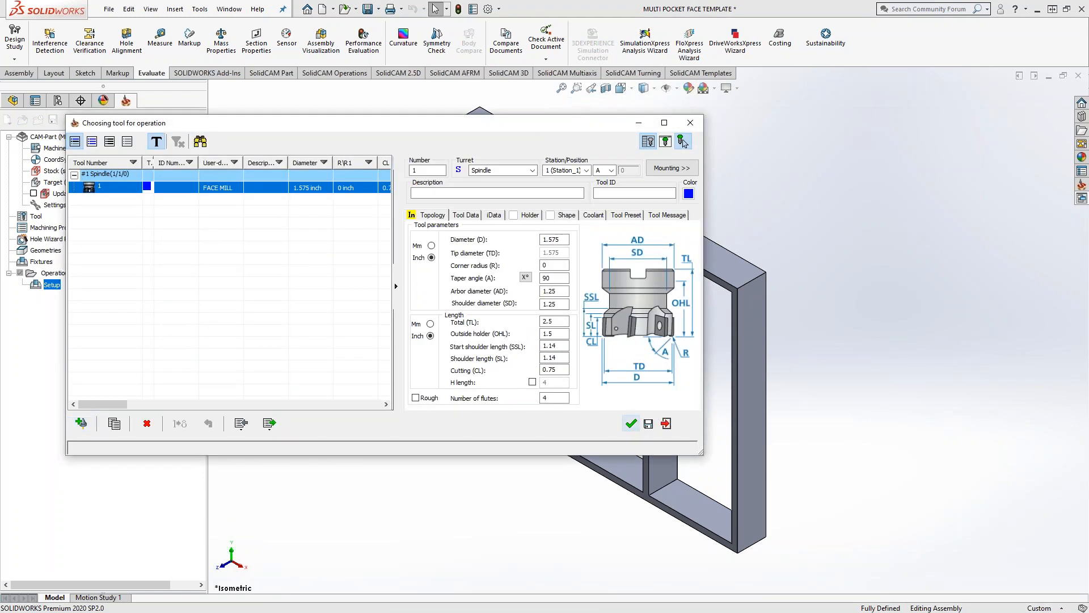
click(631, 423)
Define the upper milling level by top of stock and enable equal step down with a maximum of 0.1.
click(116, 231)
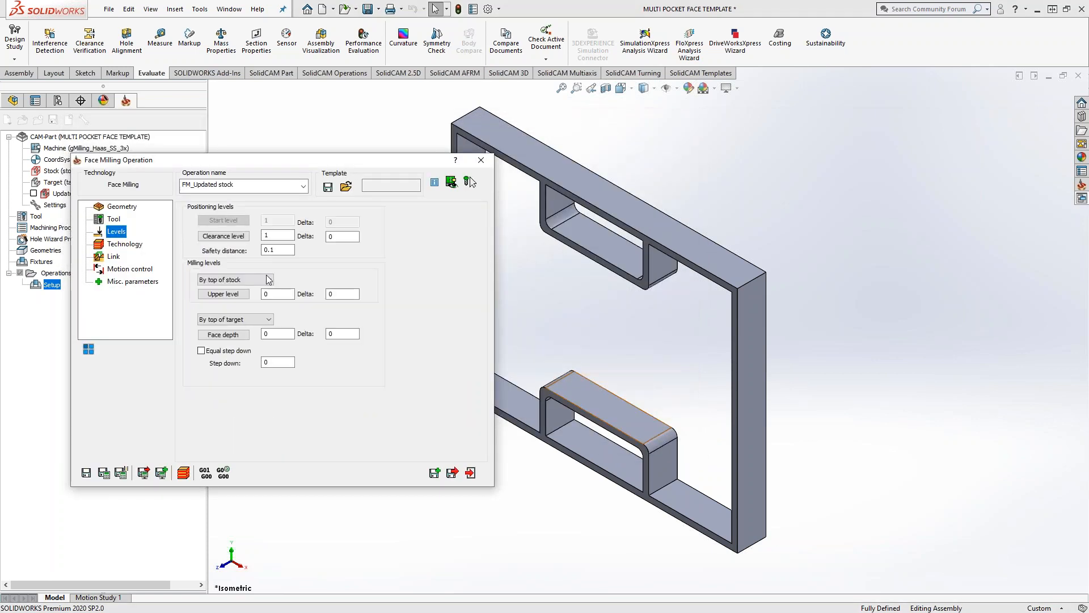
click(267, 281)
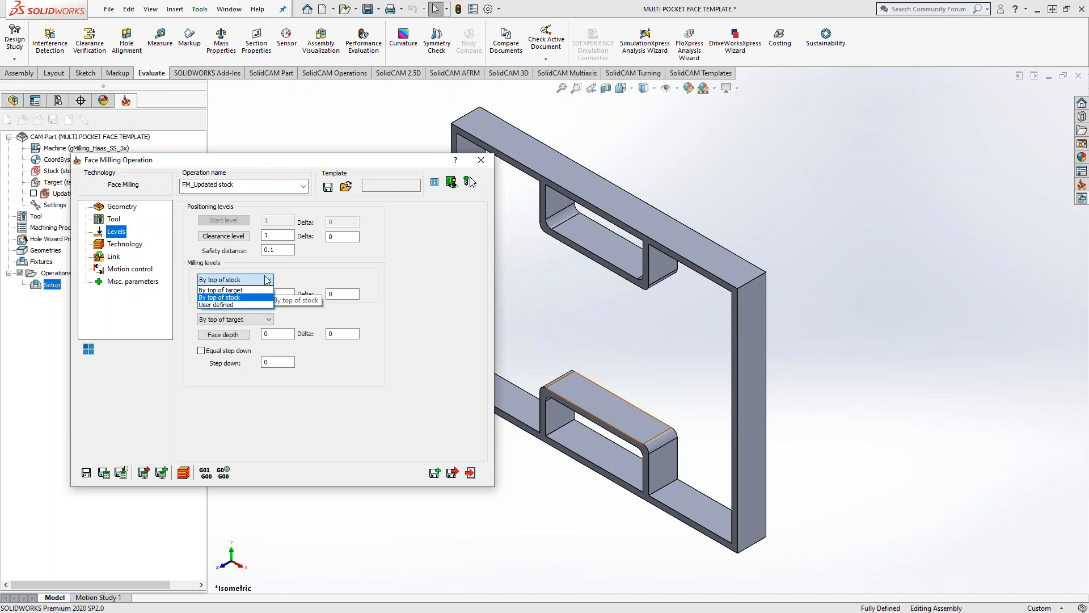
click(239, 298)
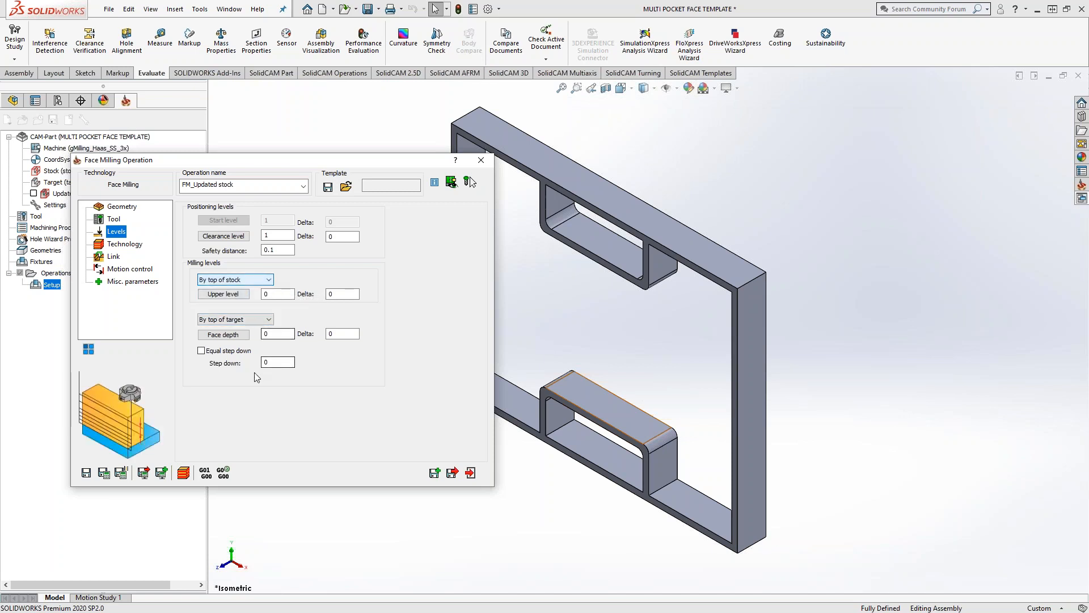
click(201, 350)
key(Tab)
text(.0)
text(1)
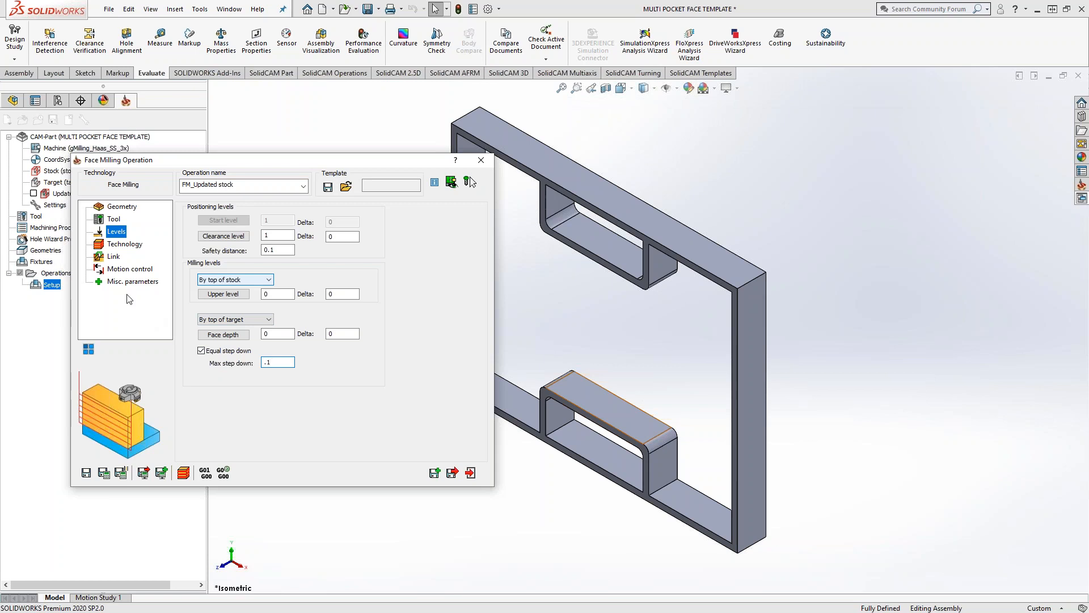
Keep the Hatch technology for the face milling operation, then save and calculate its tool path.
click(123, 250)
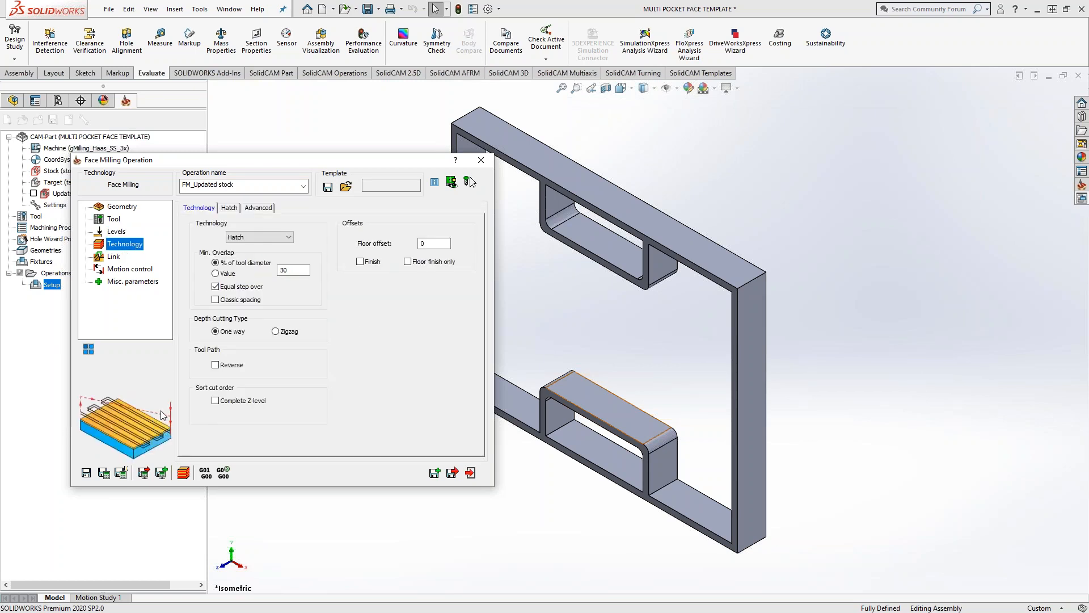
click(104, 473)
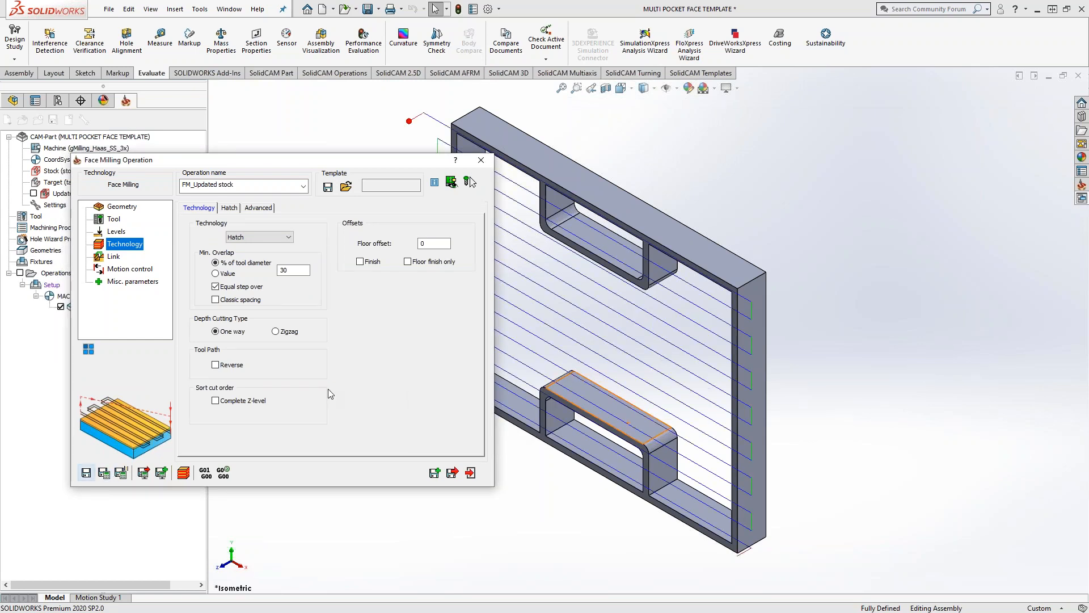
click(328, 188)
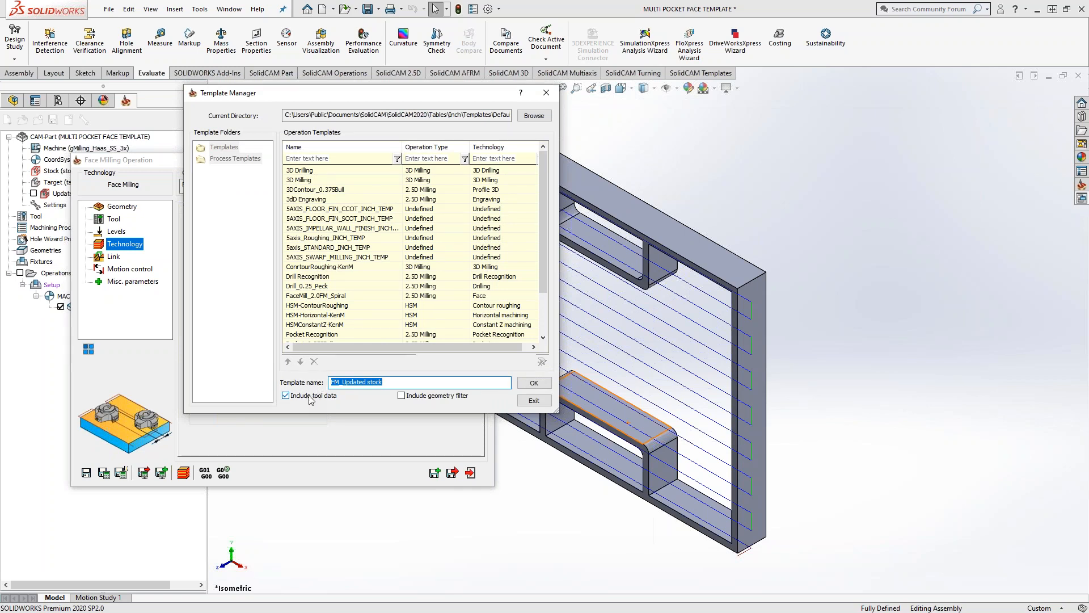
drag(312, 93, 604, 140)
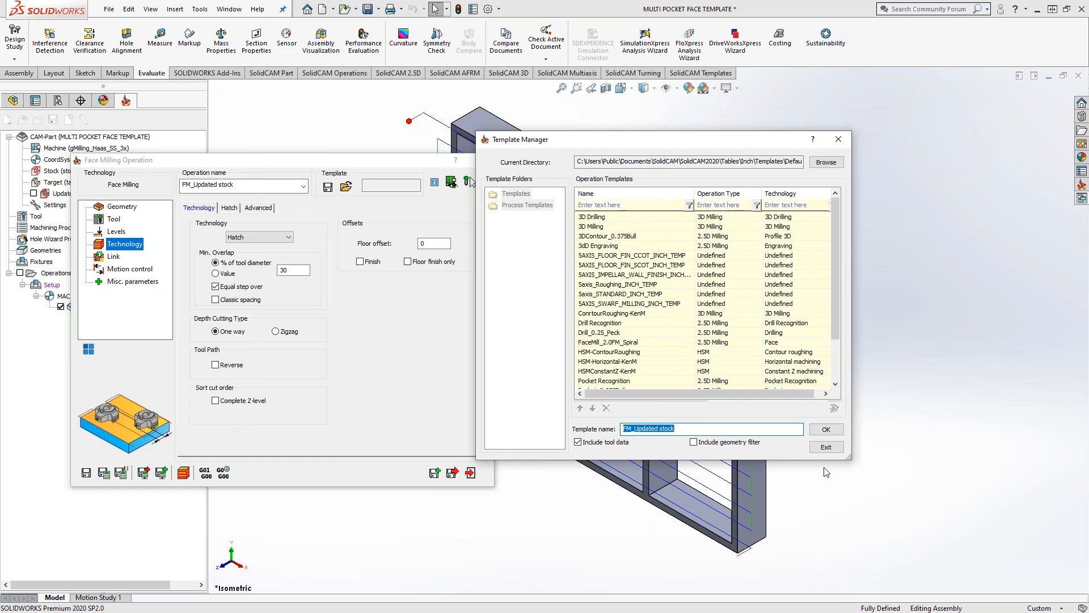
click(826, 447)
Set the hatch extension across to 10% of tool diameter with an automatic optimal angle, and recalculate the tool path.
click(229, 207)
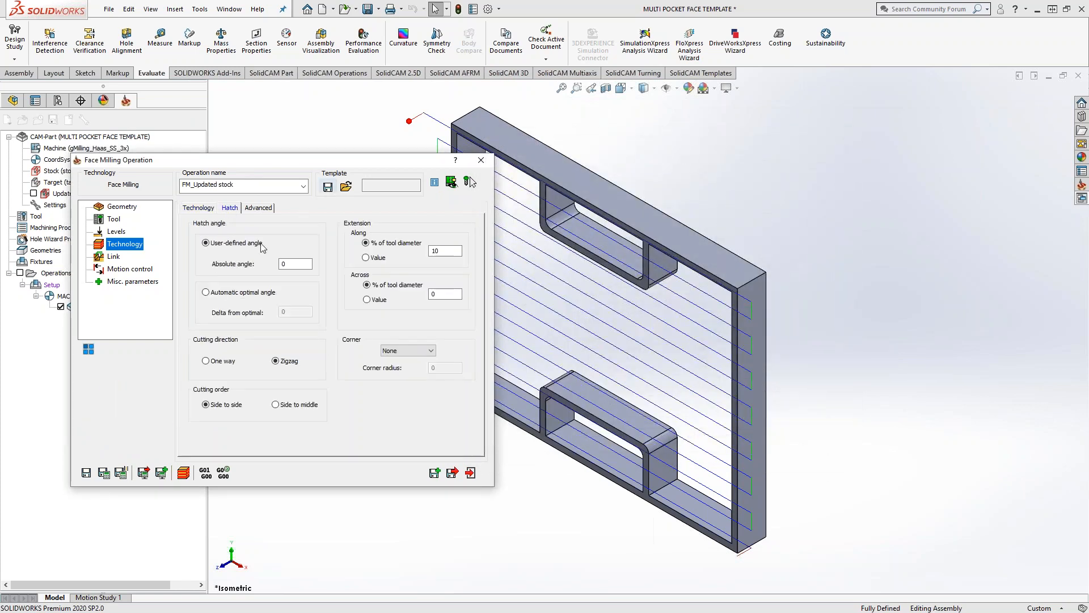
drag(440, 294, 384, 311)
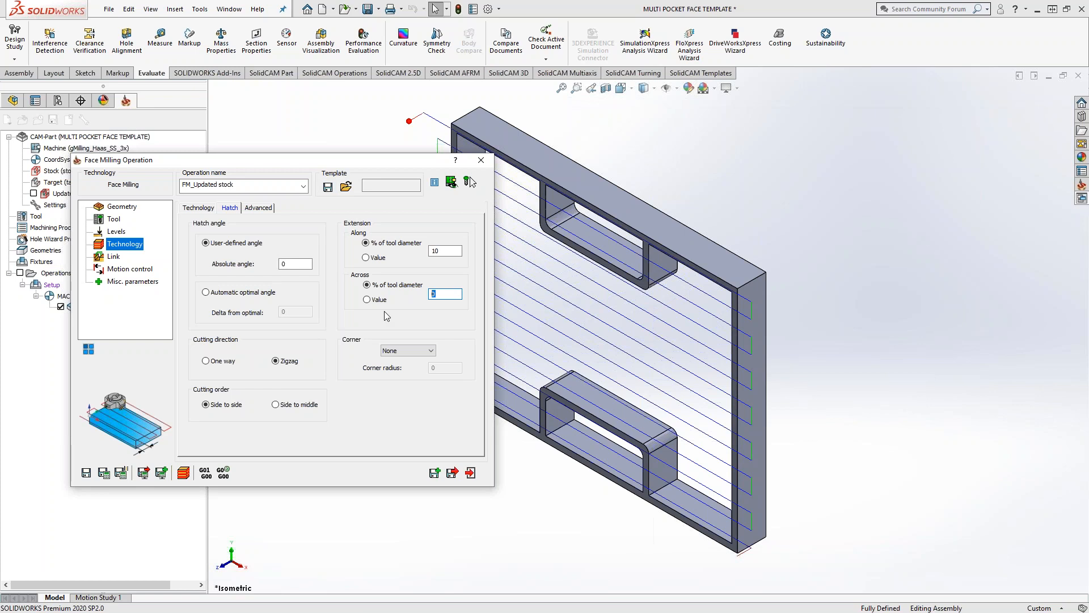
text(10)
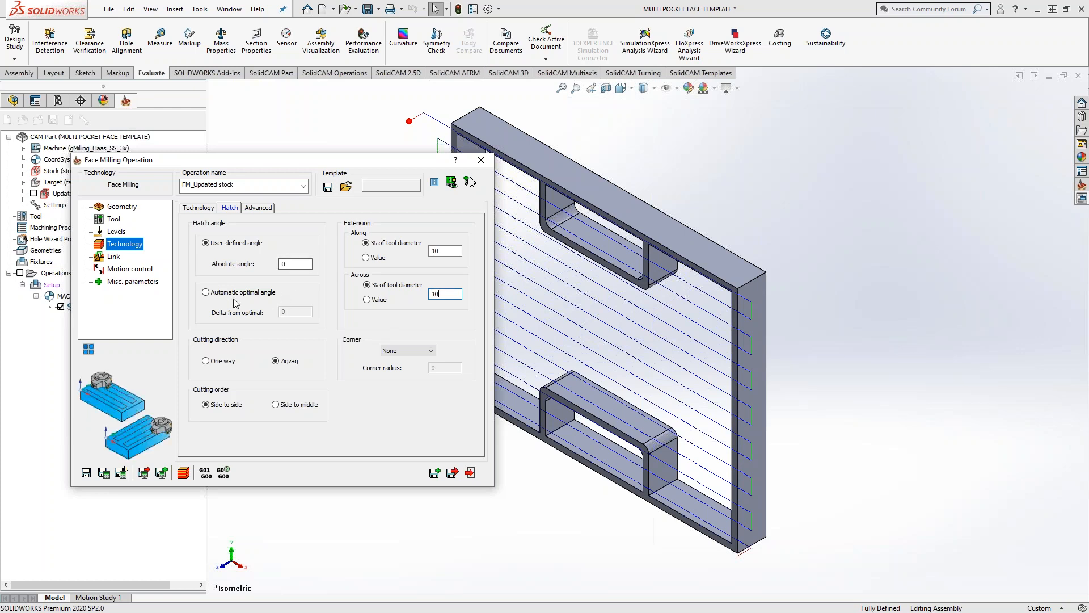
click(208, 294)
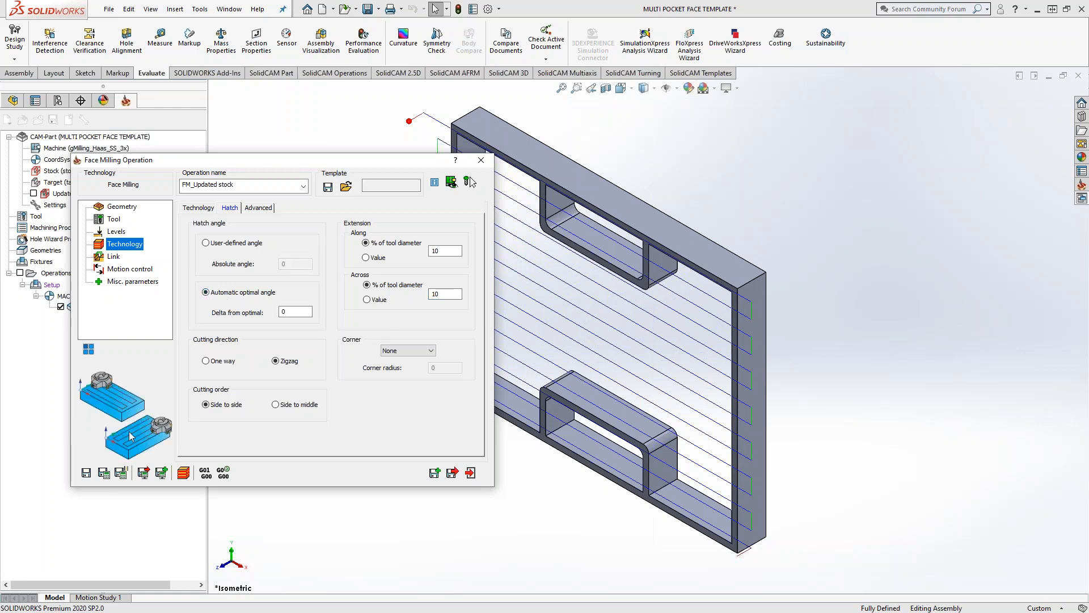
click(103, 474)
Check the options for saving the operation as a template, then exit the face milling operation without saving one.
click(329, 187)
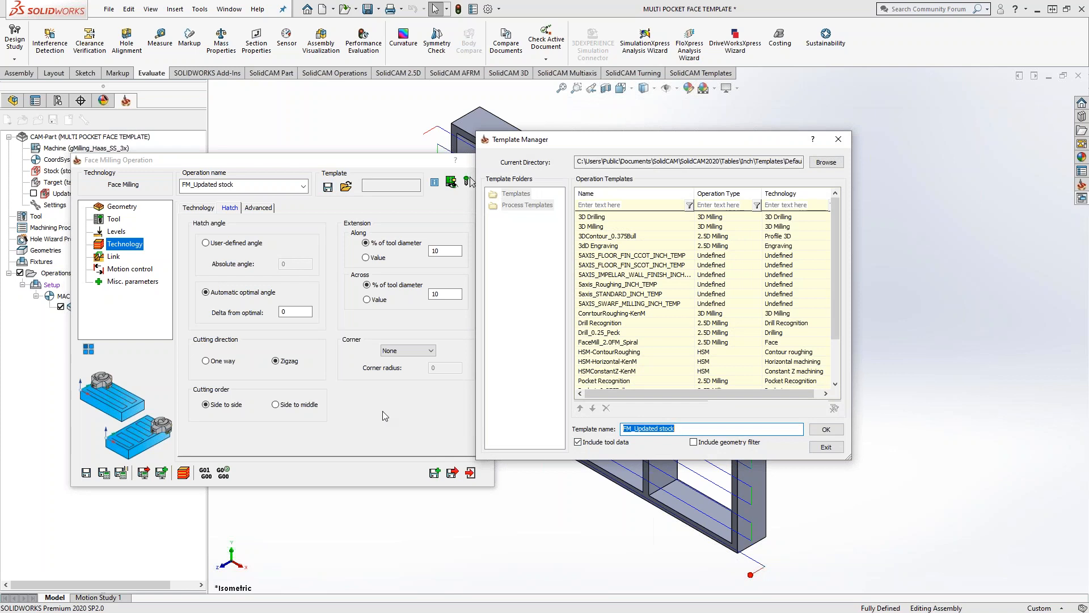
click(834, 448)
click(471, 473)
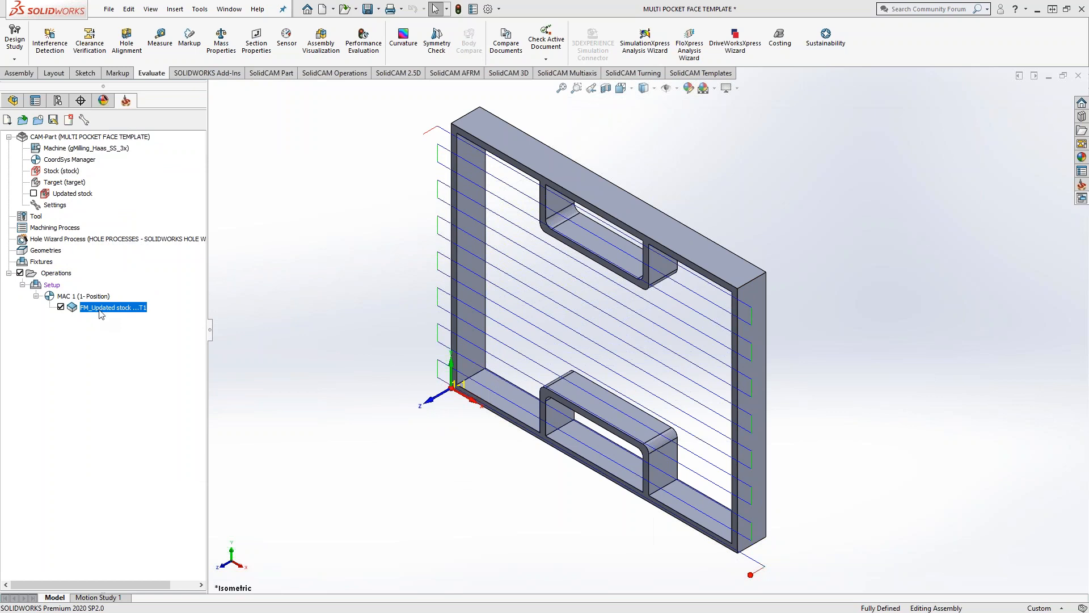
Browse the operation templates offered for insertion after the face milling operation, and exit without adding one.
right_click(102, 309)
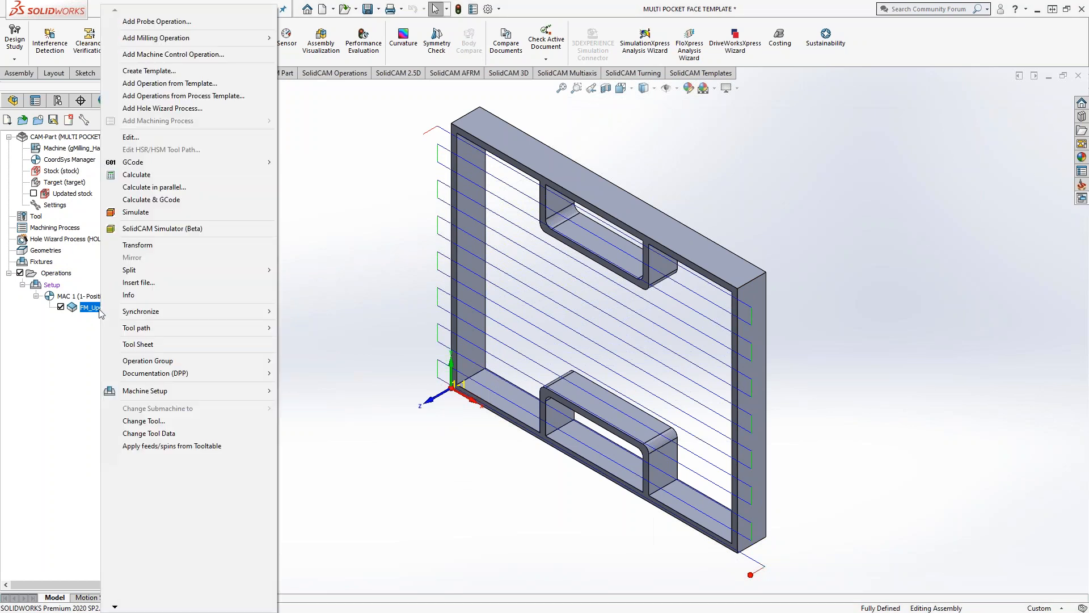
click(144, 84)
scroll(653, 321, down, 2)
scroll(653, 321, up, 2)
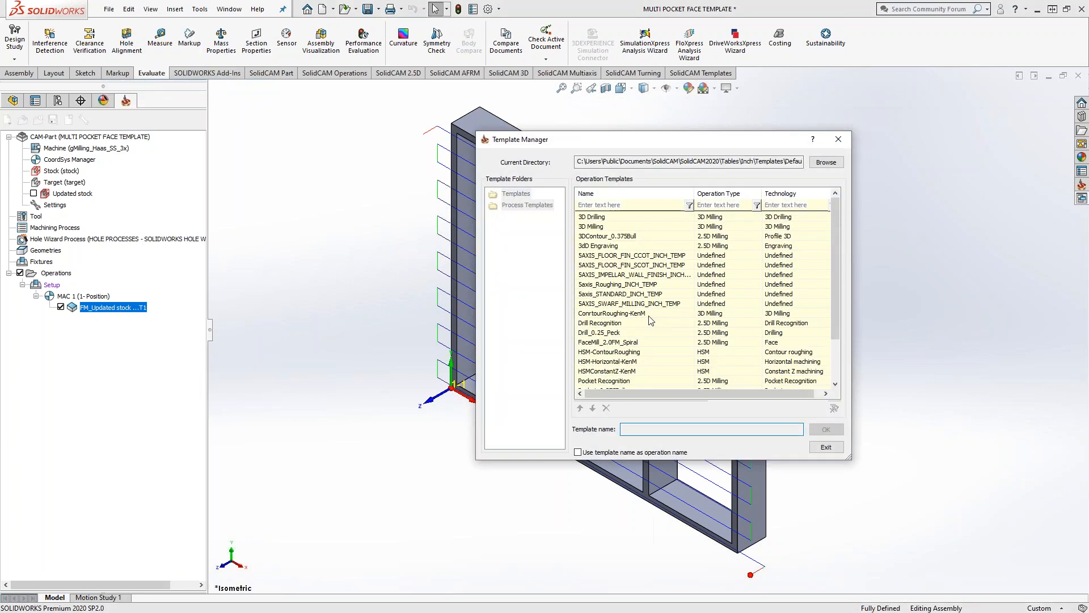
click(826, 447)
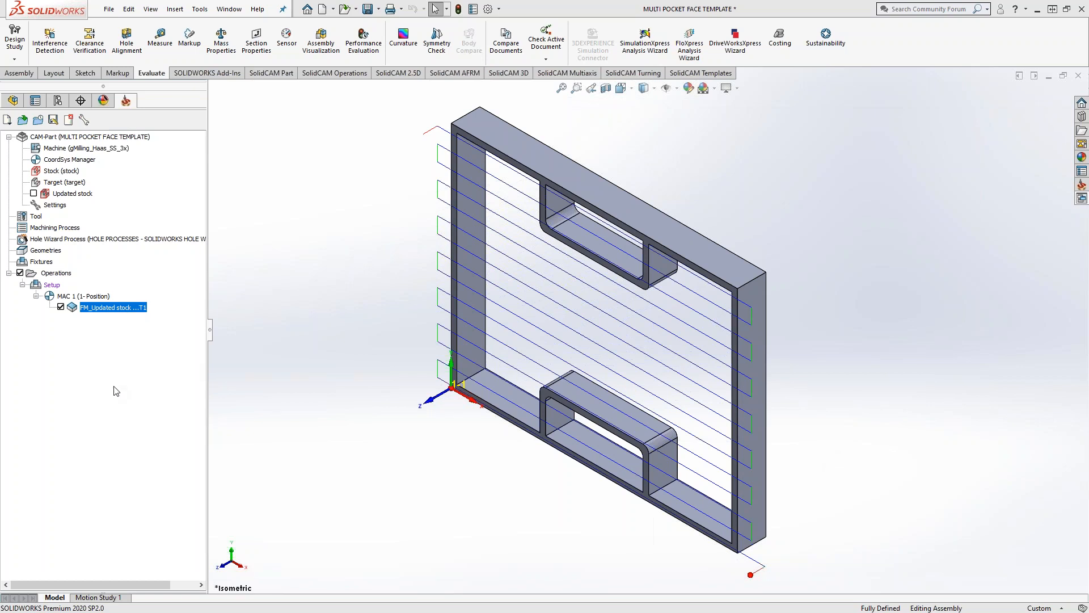
Add operations from the process template SC Live 050720 after the face milling operation.
right_click(118, 310)
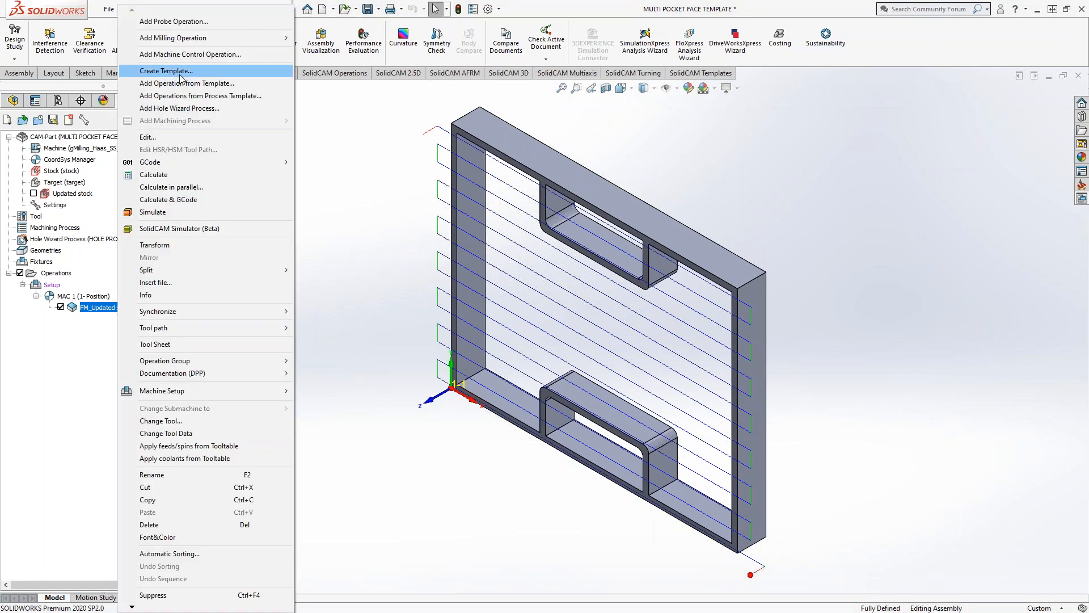
click(216, 97)
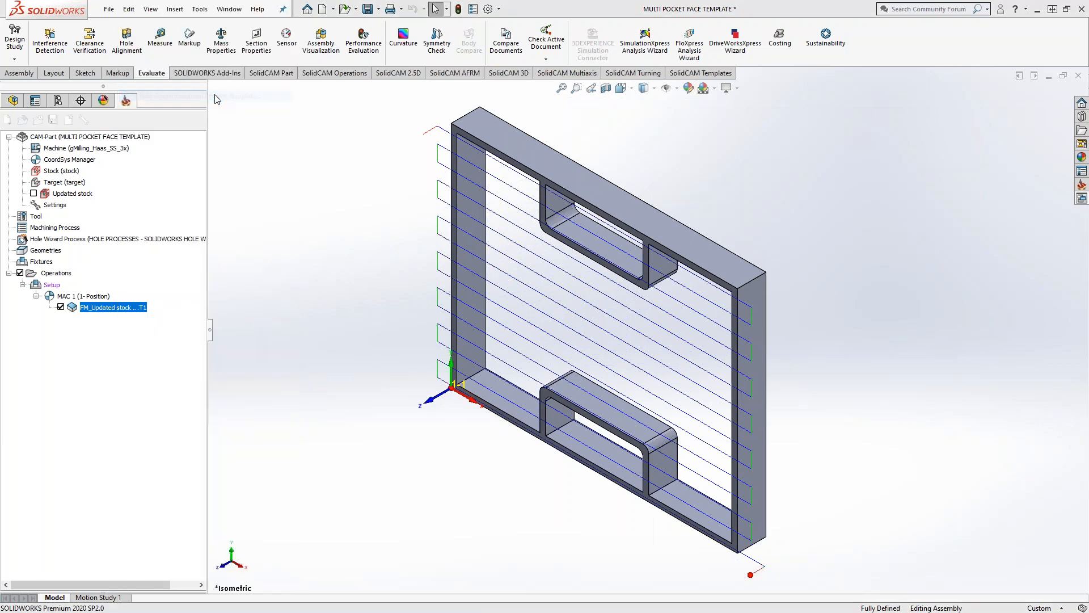
key(Tab)
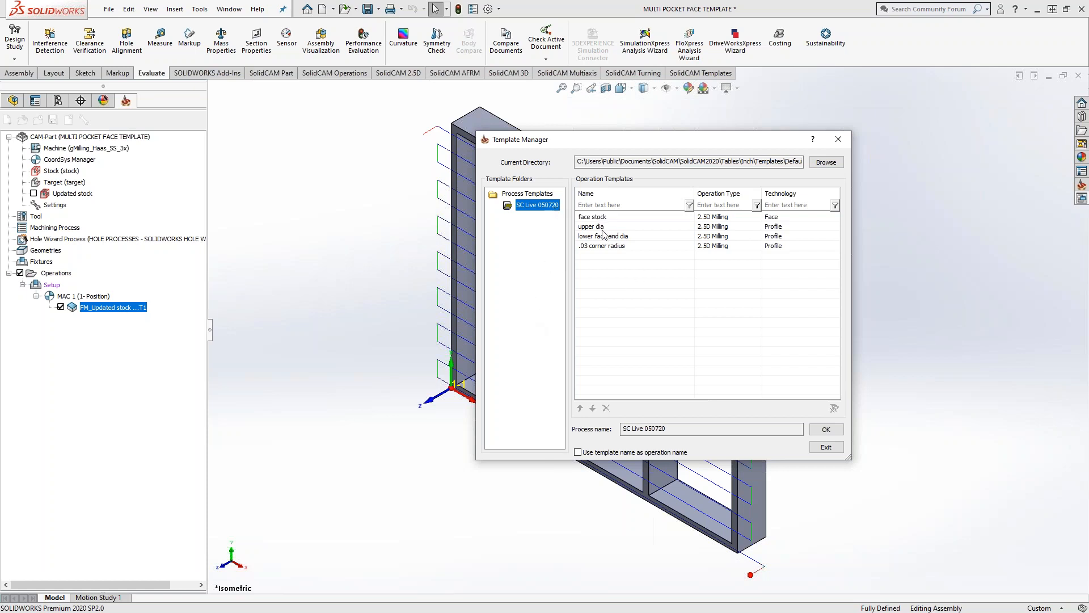
click(827, 429)
Examine the CoordSys choices and the coordinate system manager for the template's common data, keeping MAC 1 (1- Position).
drag(376, 234, 305, 232)
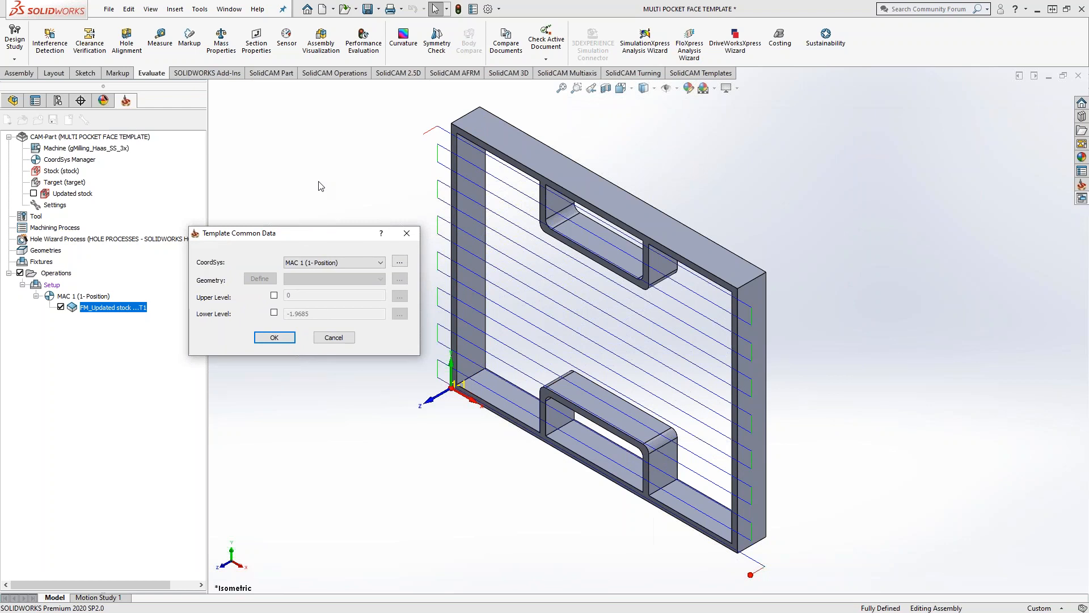
click(354, 264)
click(358, 265)
click(400, 261)
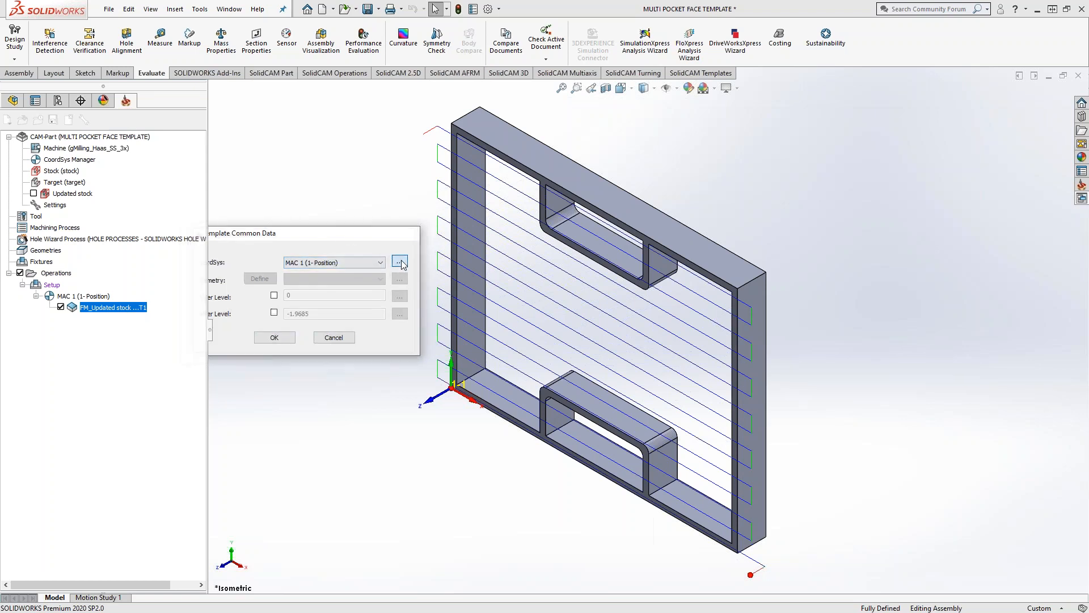
click(8, 132)
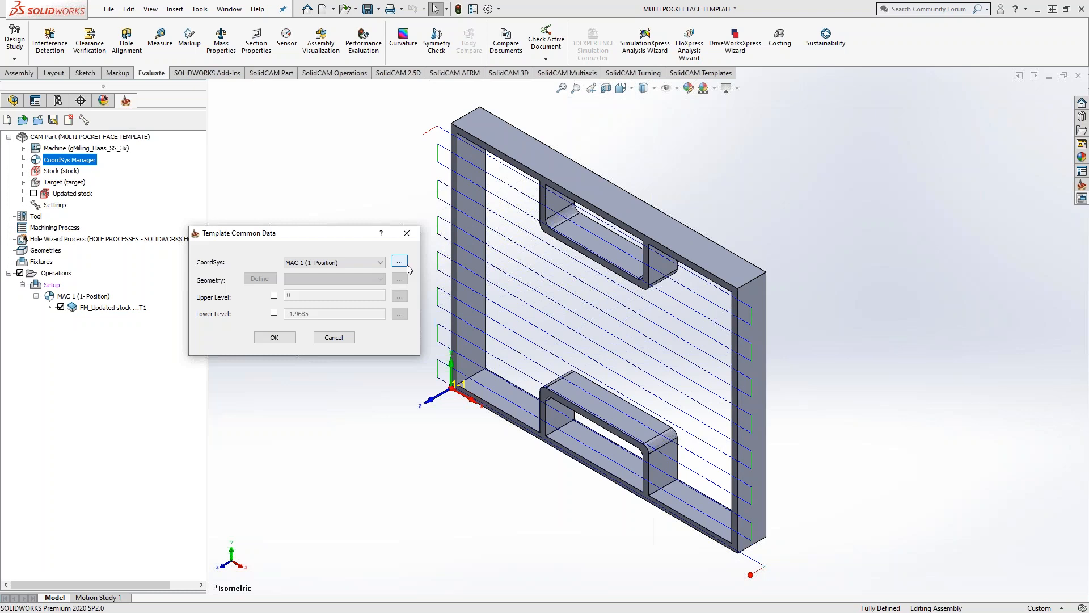
click(380, 262)
click(380, 266)
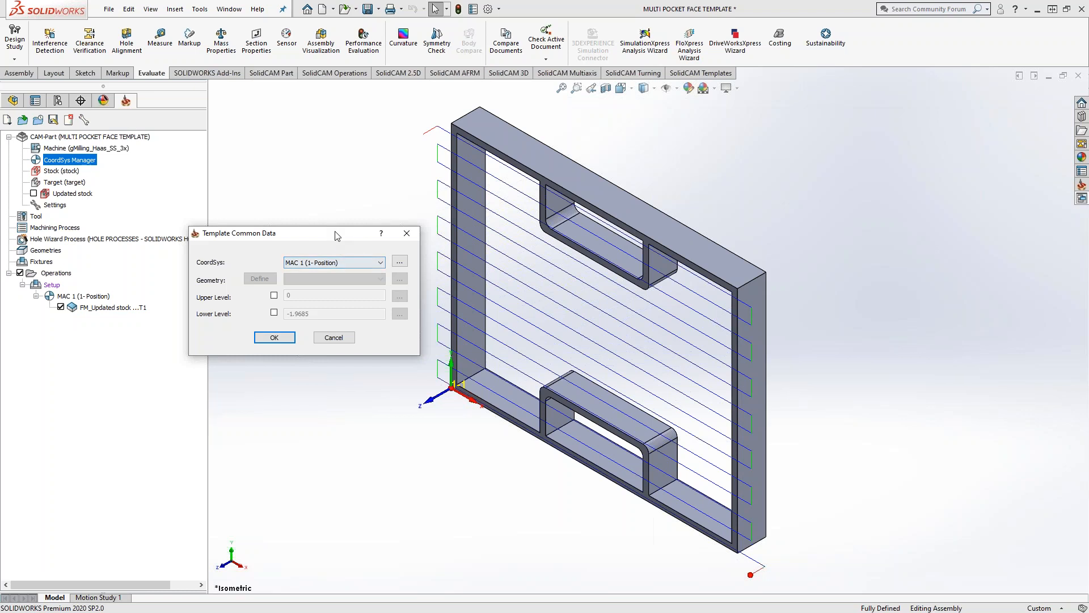
drag(336, 235, 322, 204)
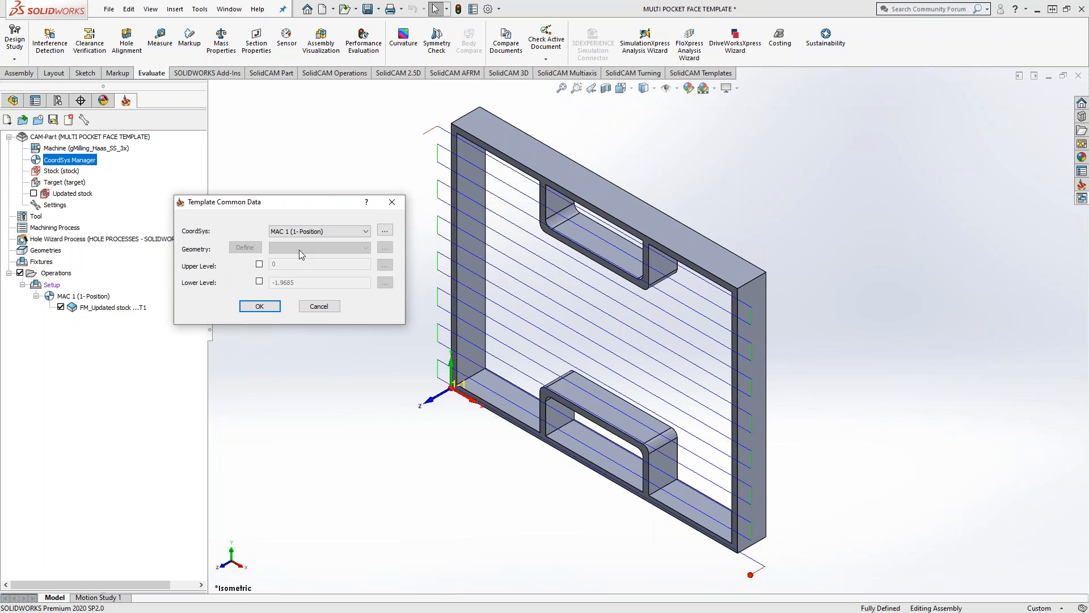
click(259, 264)
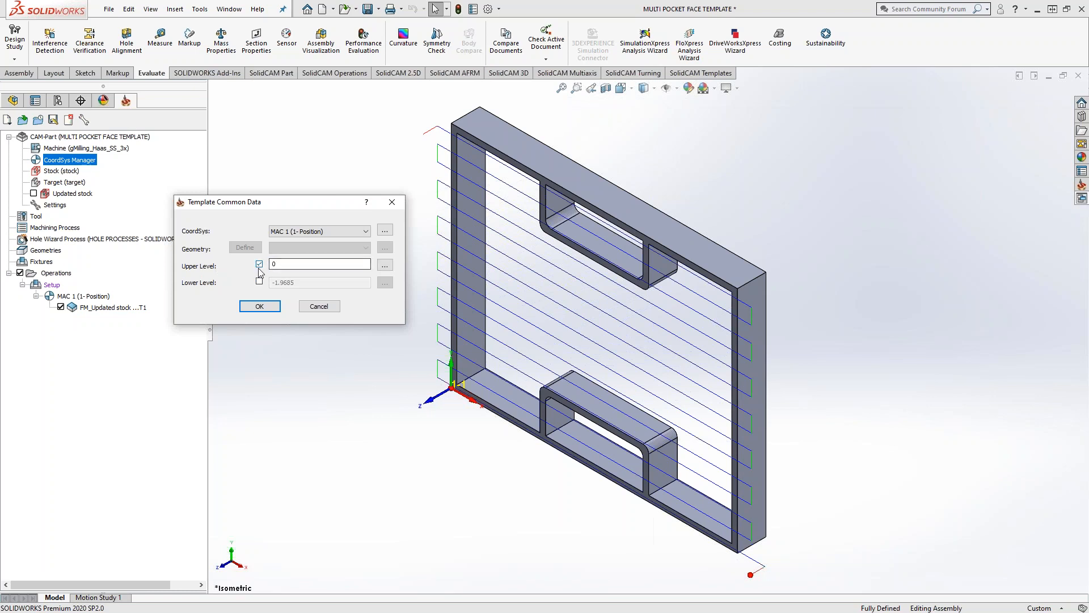
click(383, 265)
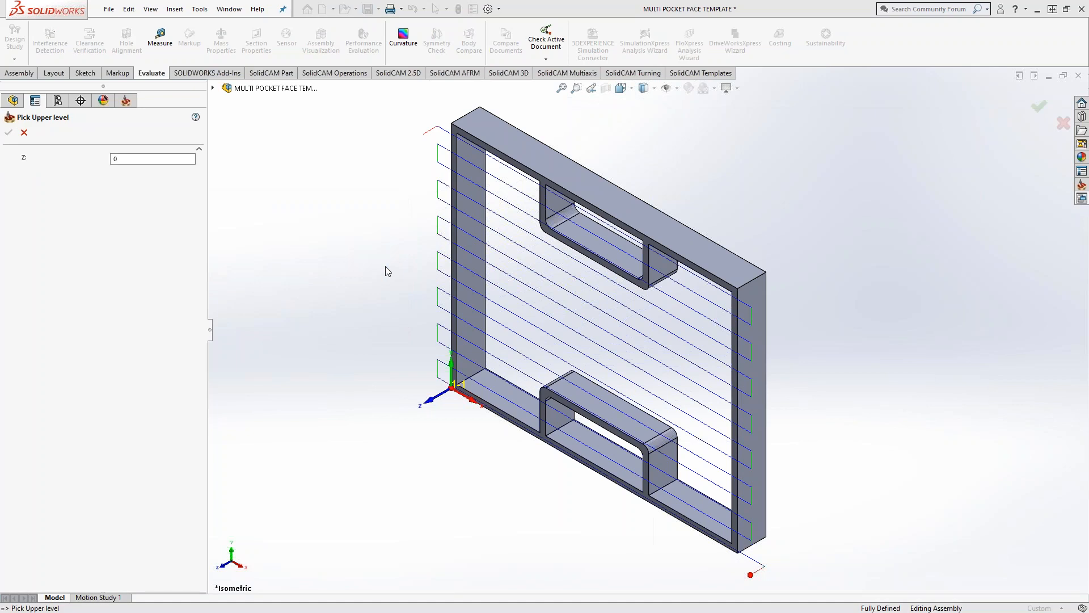
click(24, 132)
click(260, 264)
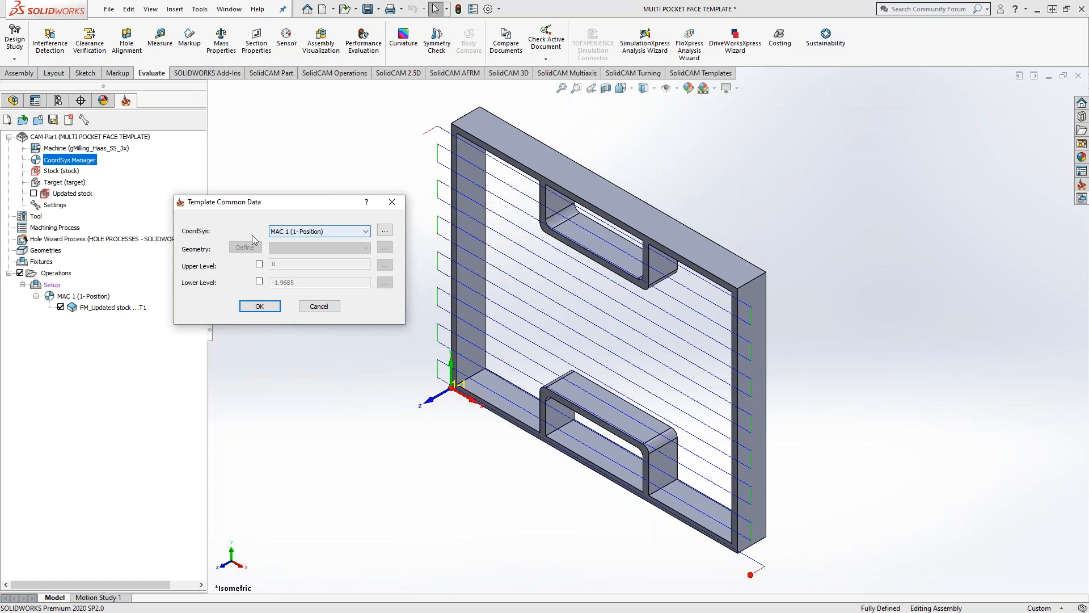
Accept the template common data with MAC 1 (1- Position) and no common levels to insert the process template's operations.
click(263, 309)
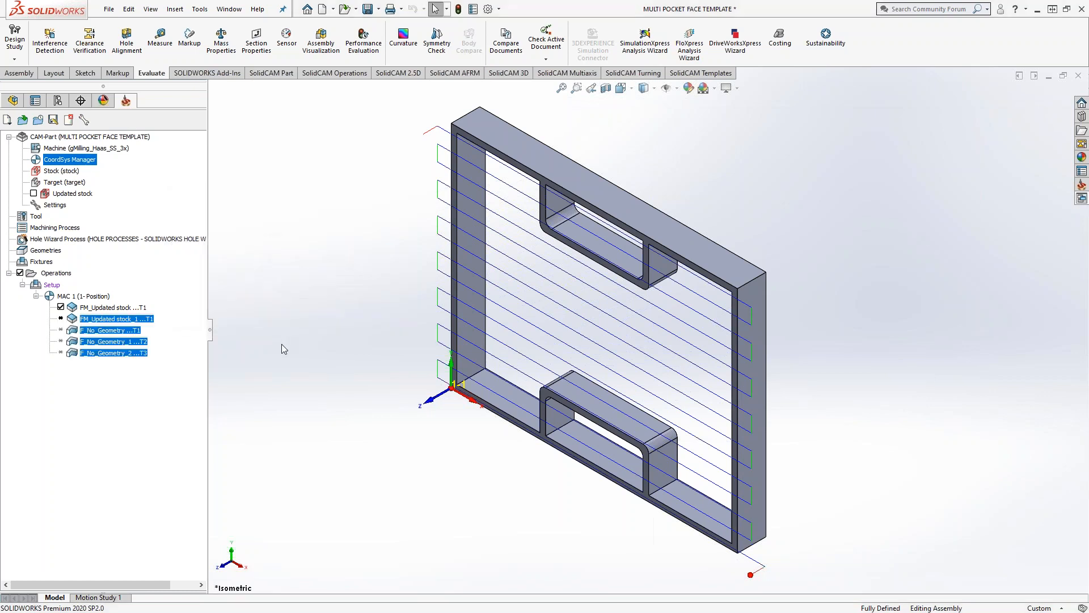
Try to synchronize and calculate the inserted face milling operation FM_Updated stock_1.
click(116, 309)
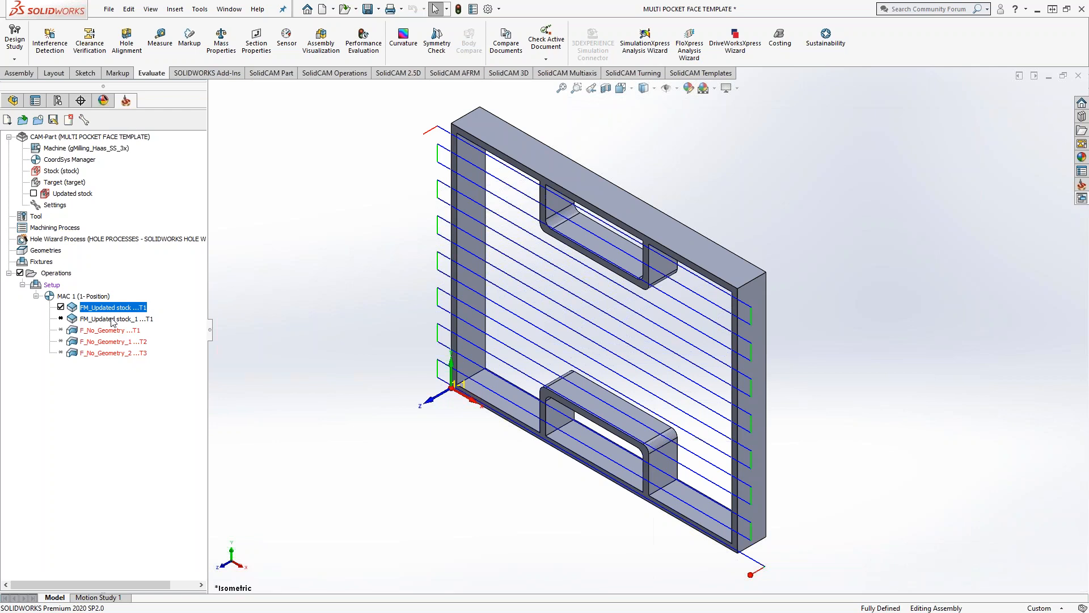
click(113, 319)
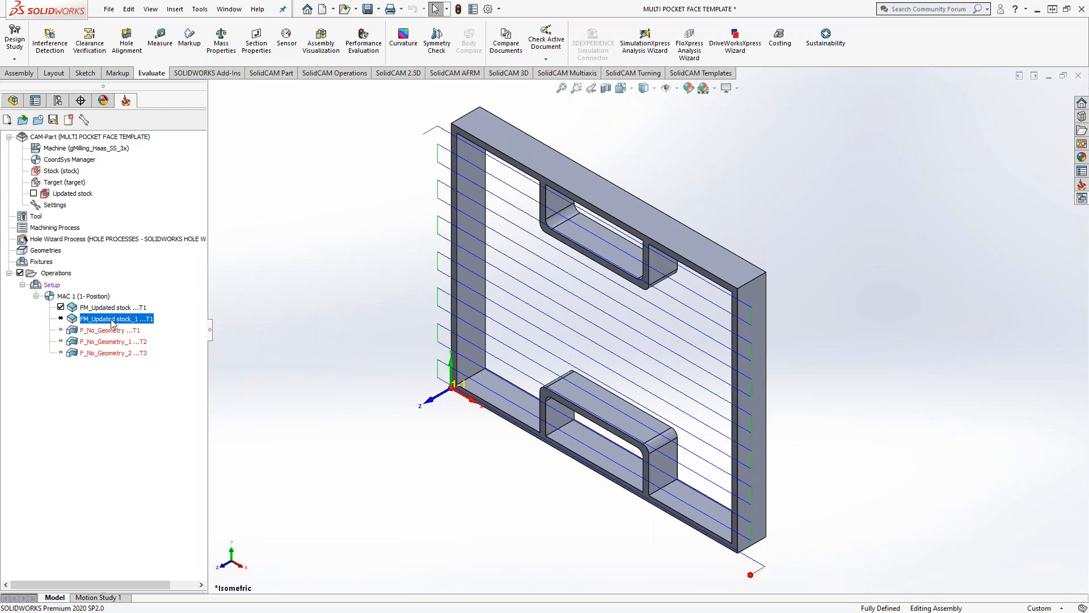
right_click(112, 321)
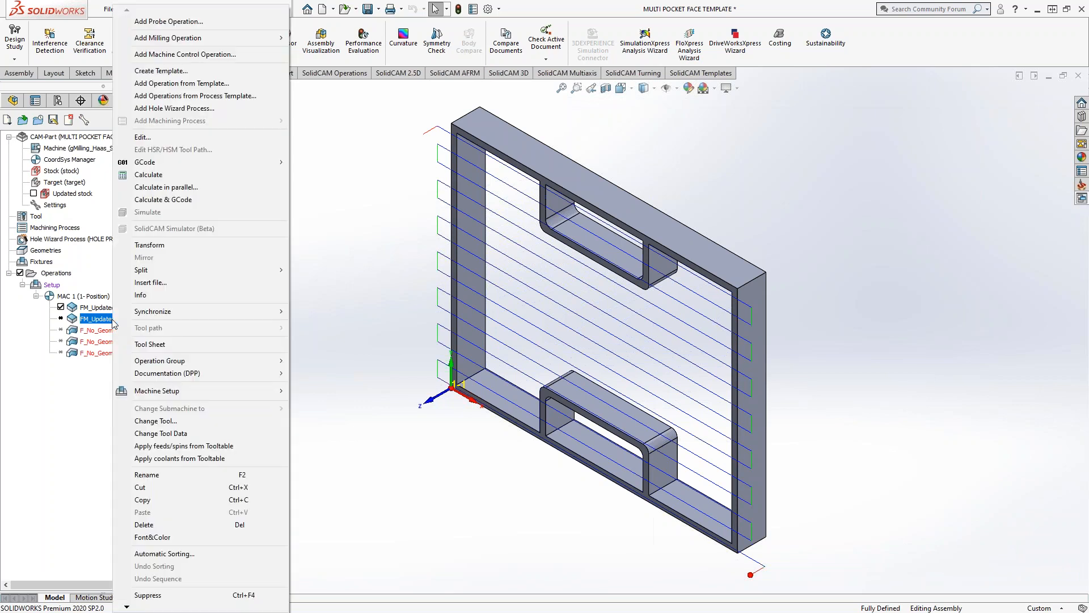
mouse_move(244, 312)
click(363, 337)
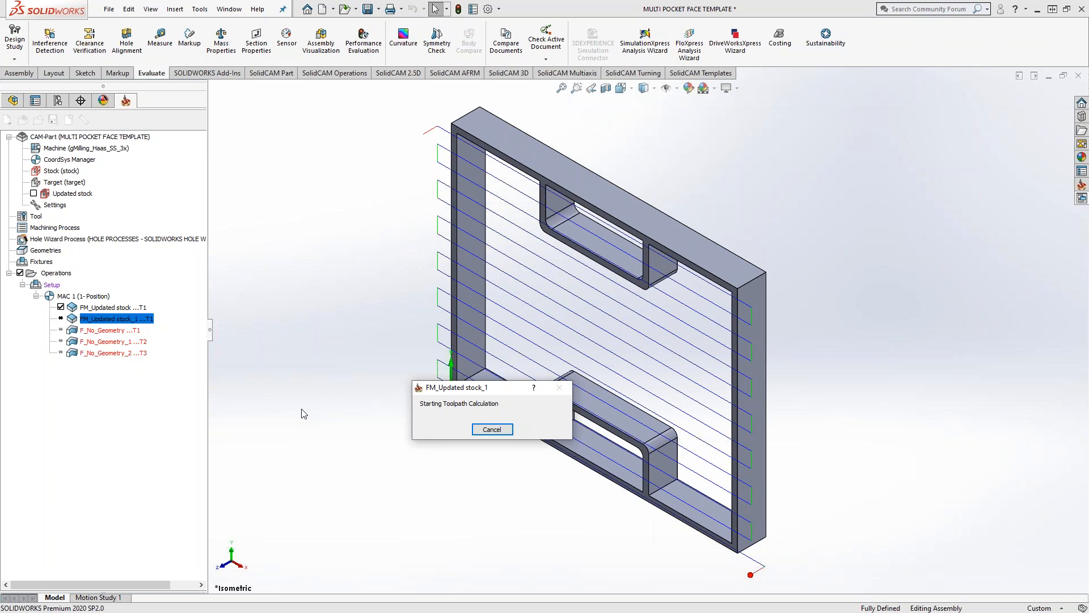
click(494, 429)
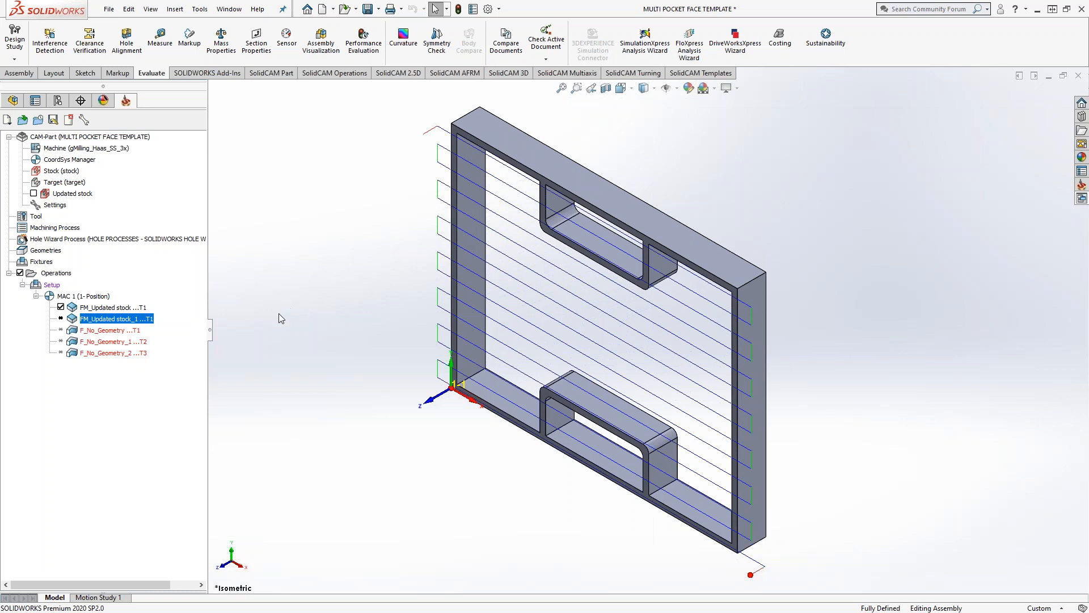
Delete the four operations inserted from the process template, from FM_Updated stock_1 through F_No_Geometry_2.
shift+click(111, 354)
right_click(111, 354)
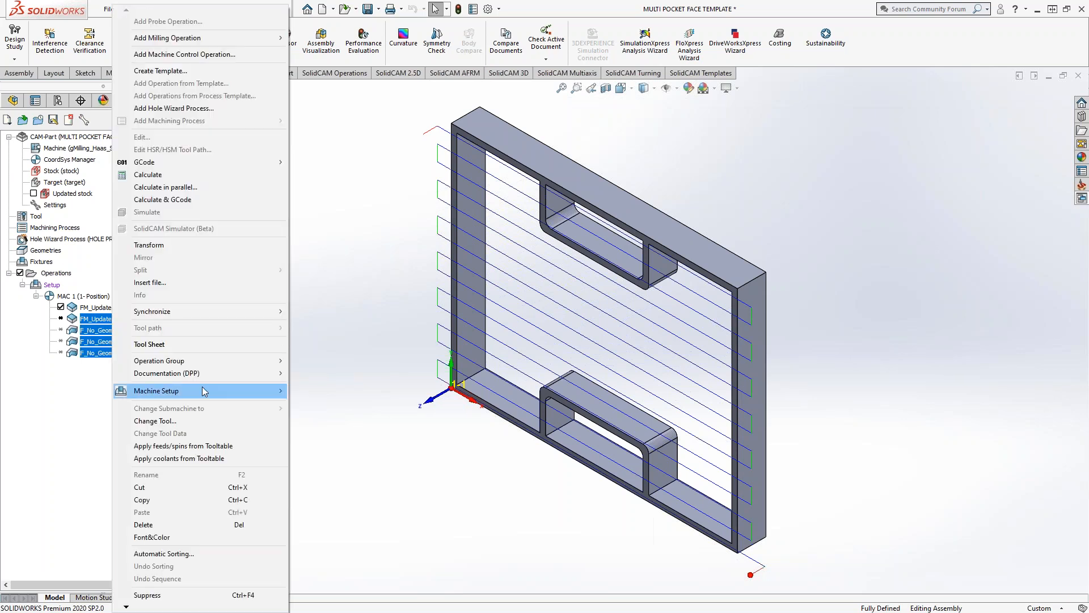
click(161, 524)
click(456, 425)
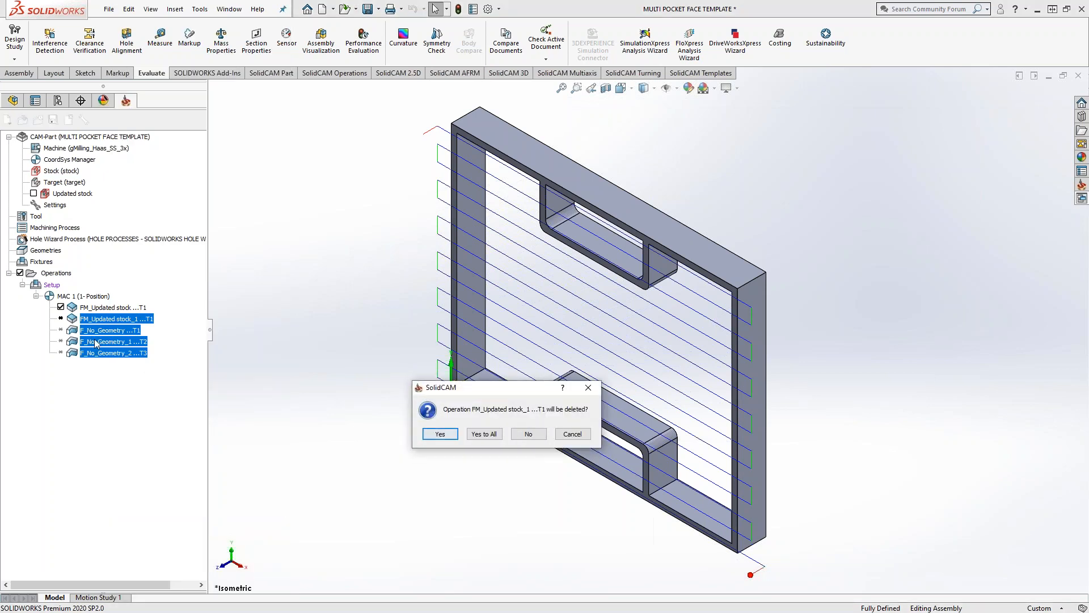
click(479, 436)
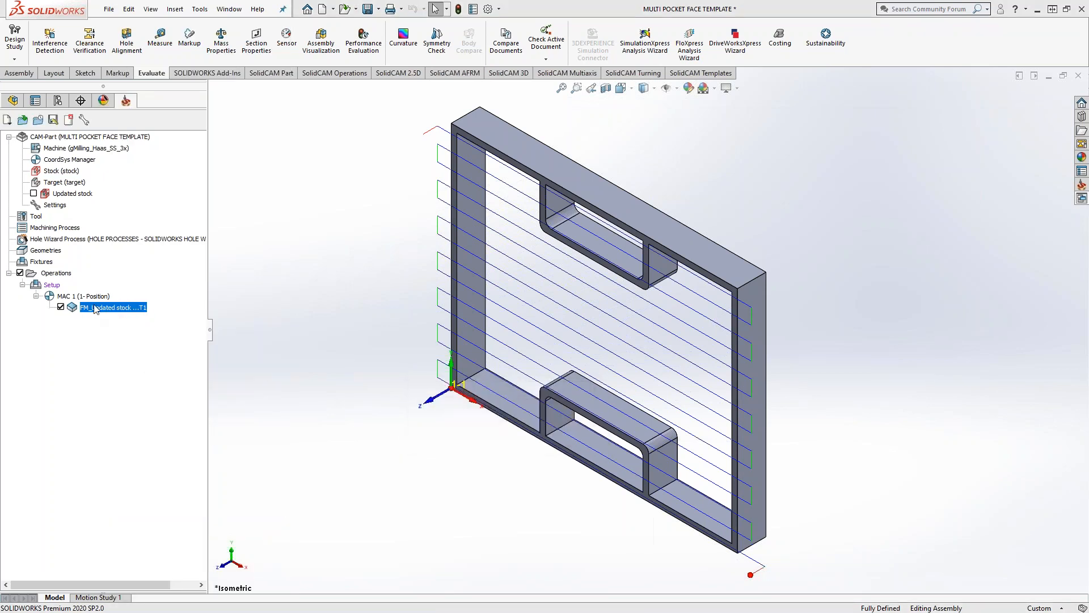
right_click(97, 308)
mouse_move(237, 44)
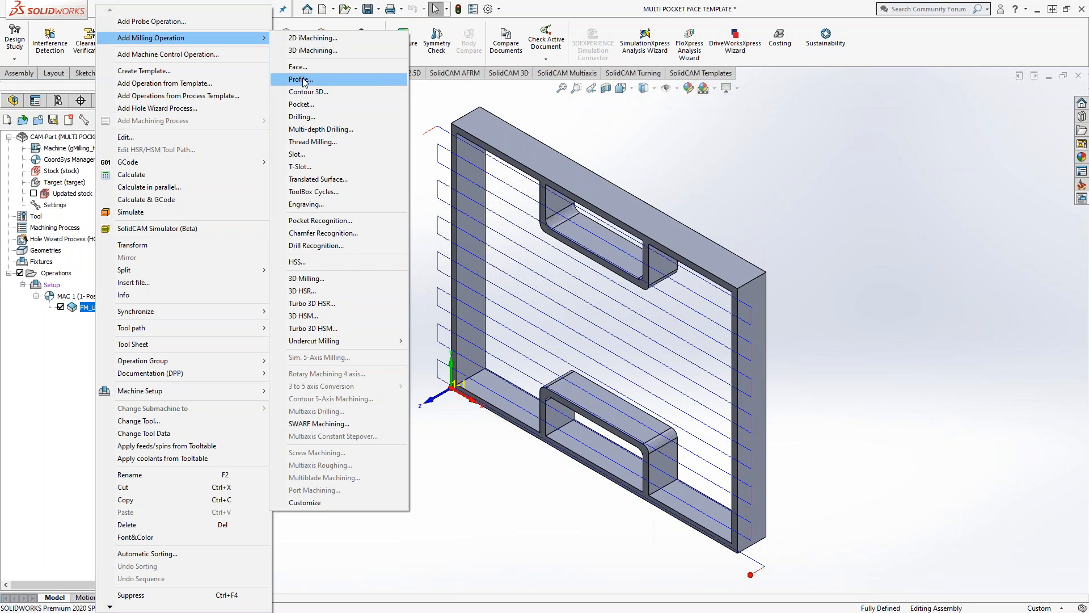
click(36, 426)
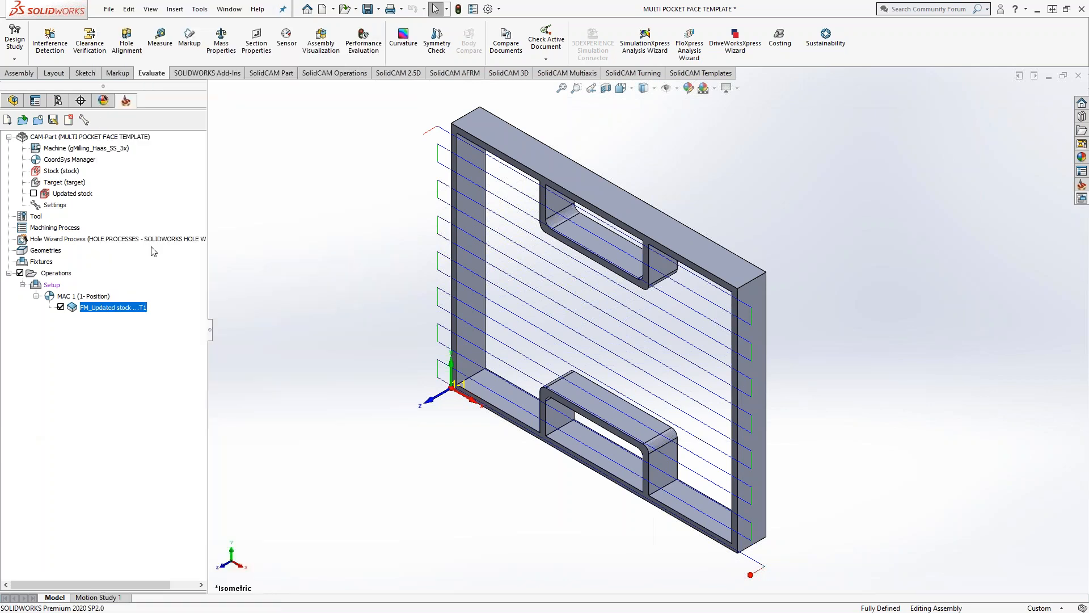
Try enabling a default template for the Face operation in the part's template settings, and leave the settings without saving.
click(55, 206)
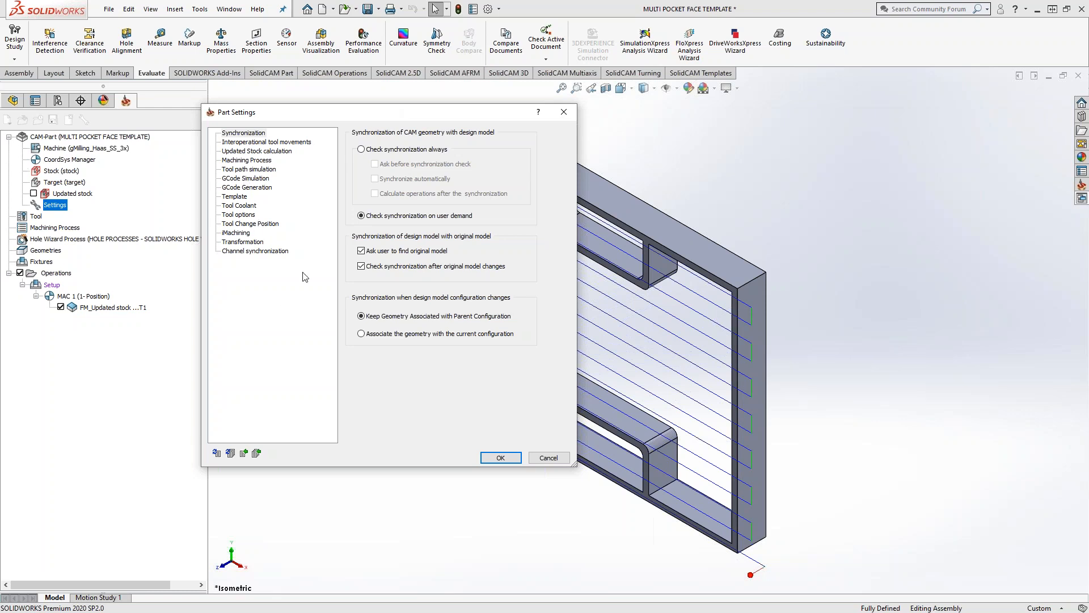
click(235, 199)
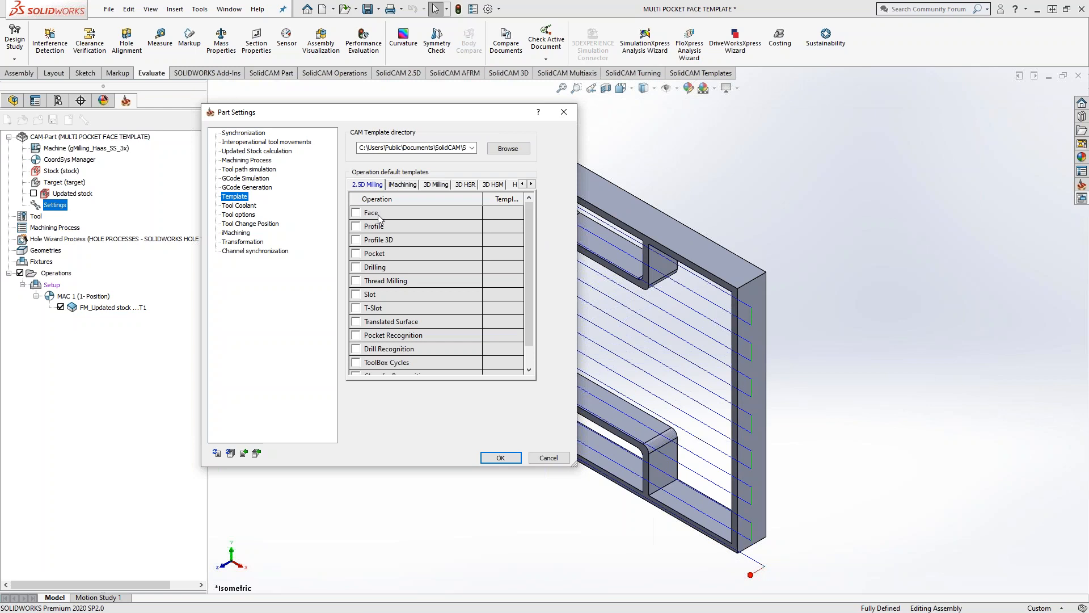
click(356, 213)
click(356, 214)
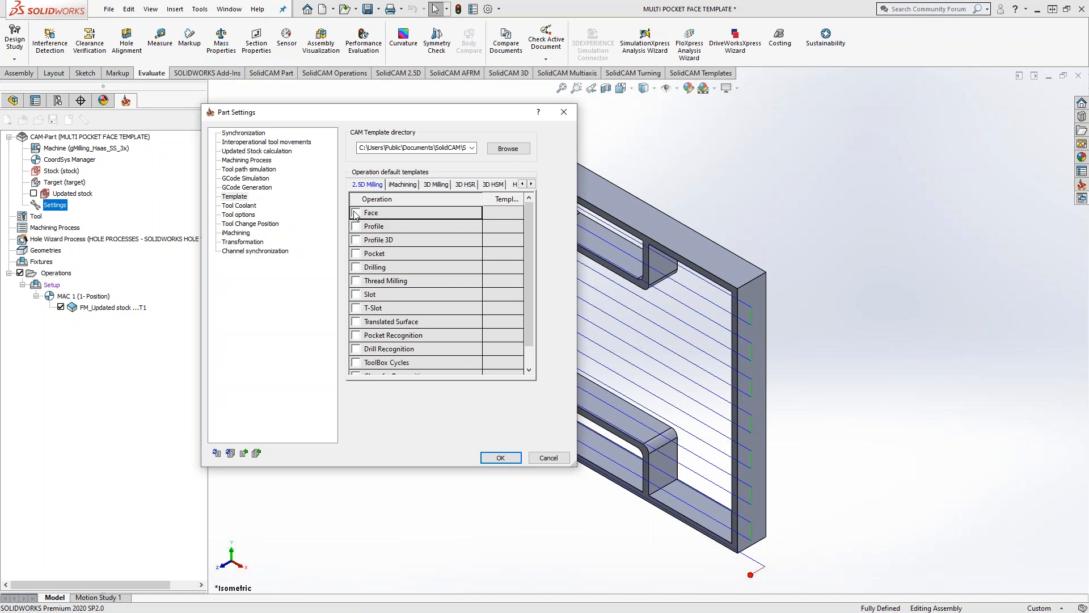
click(356, 213)
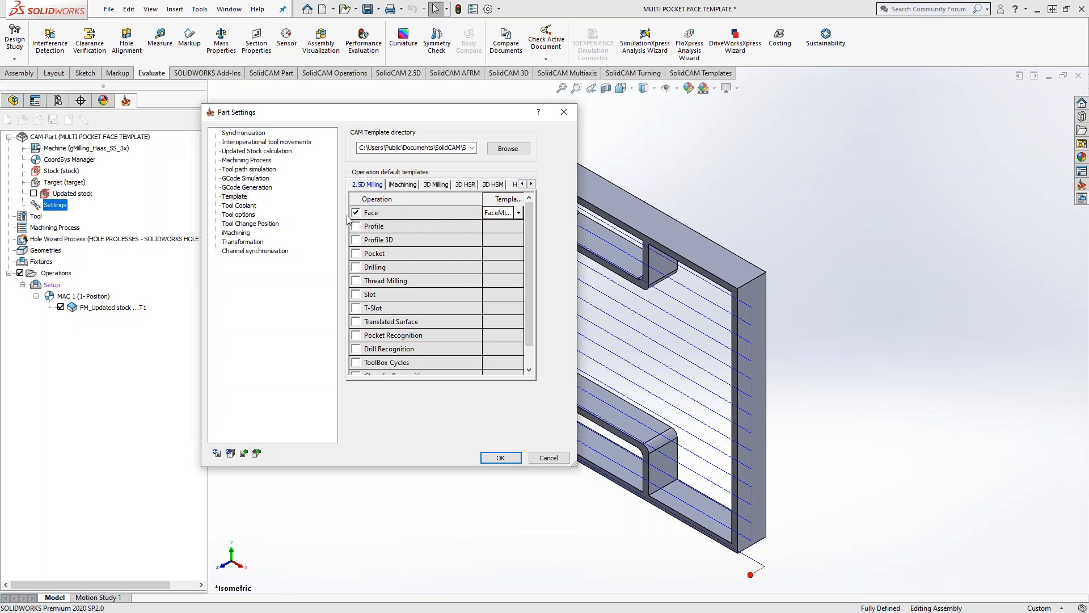
click(500, 458)
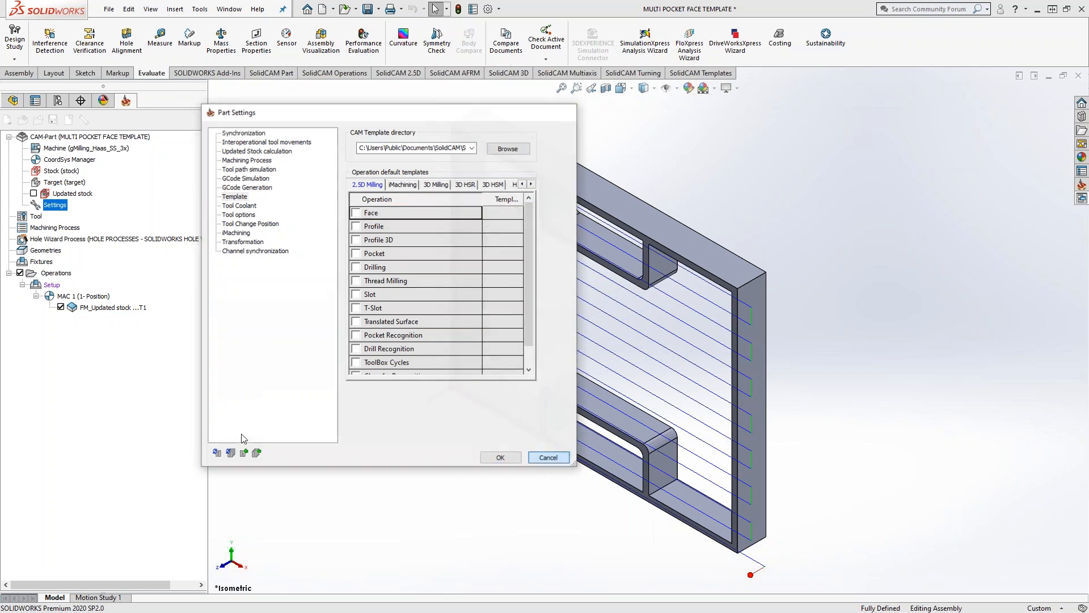
Start a new face milling operation to view the templates available for it, and close it without choosing one.
right_click(108, 309)
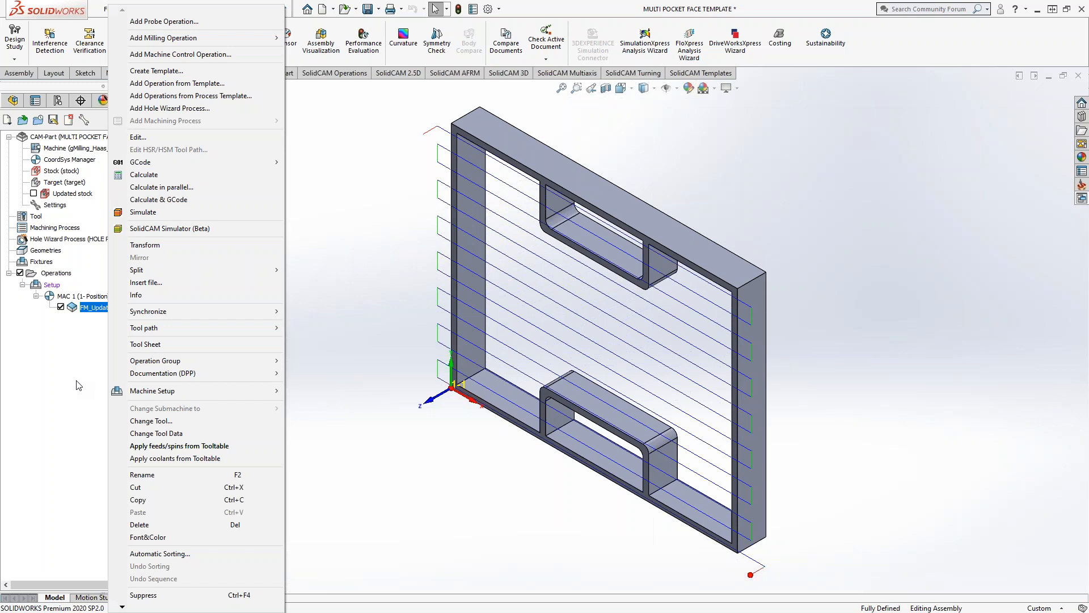
mouse_move(187, 37)
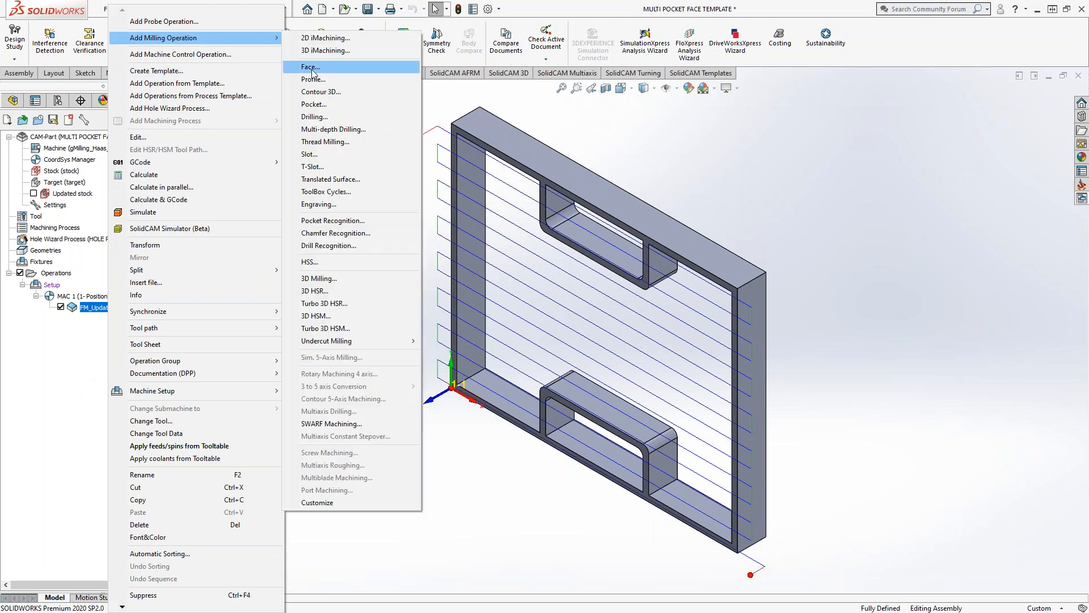
click(312, 72)
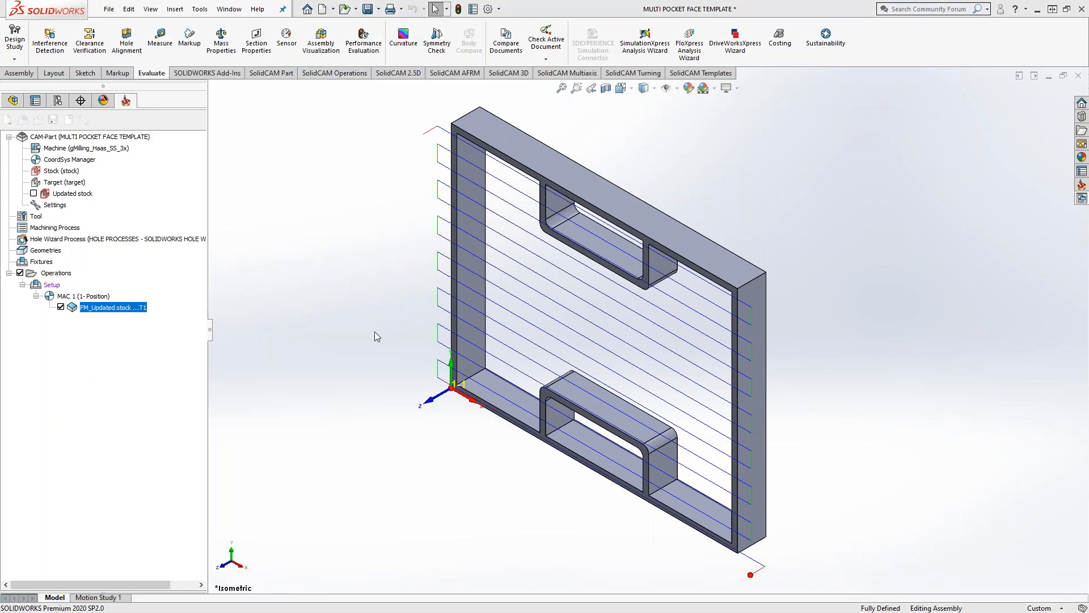
click(346, 186)
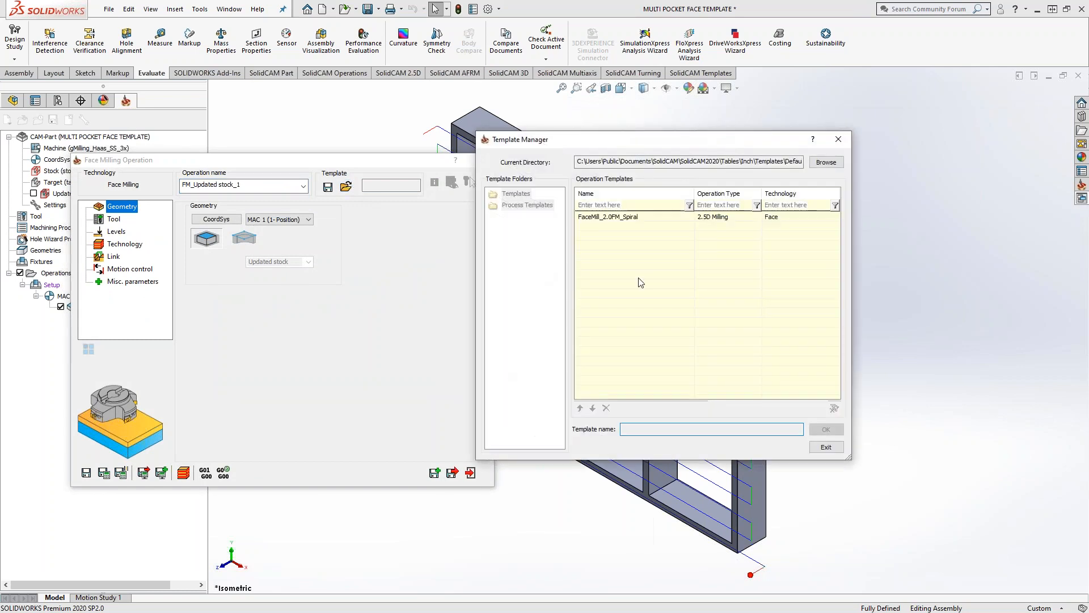
click(826, 447)
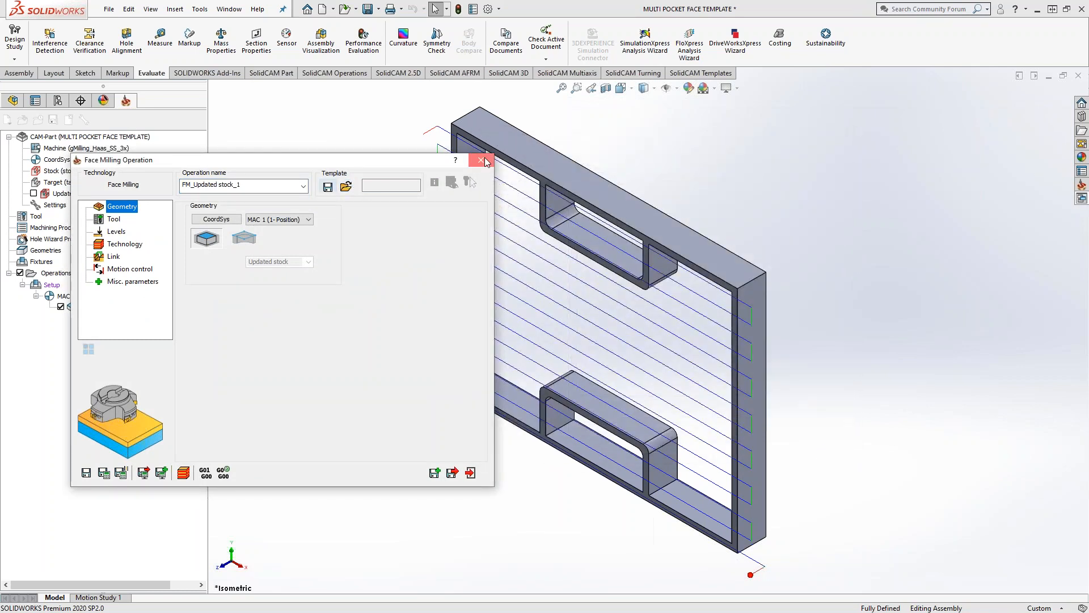
click(485, 160)
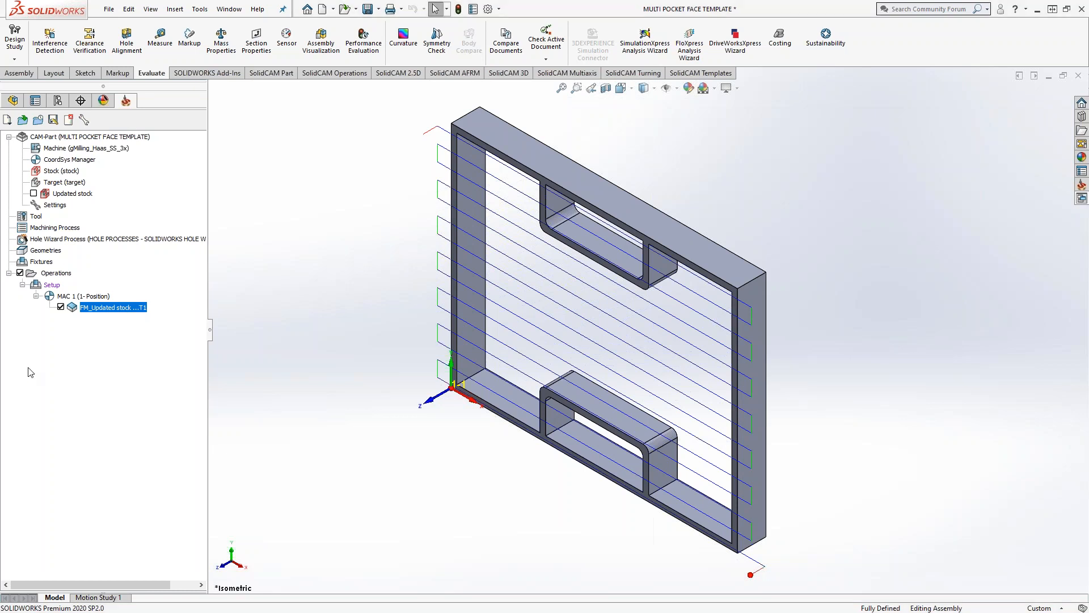
Hide the face milling toolpath and read the question about Contour 3D toolpath colours in topics 30.pdf in Acrobat Reader.
click(60, 307)
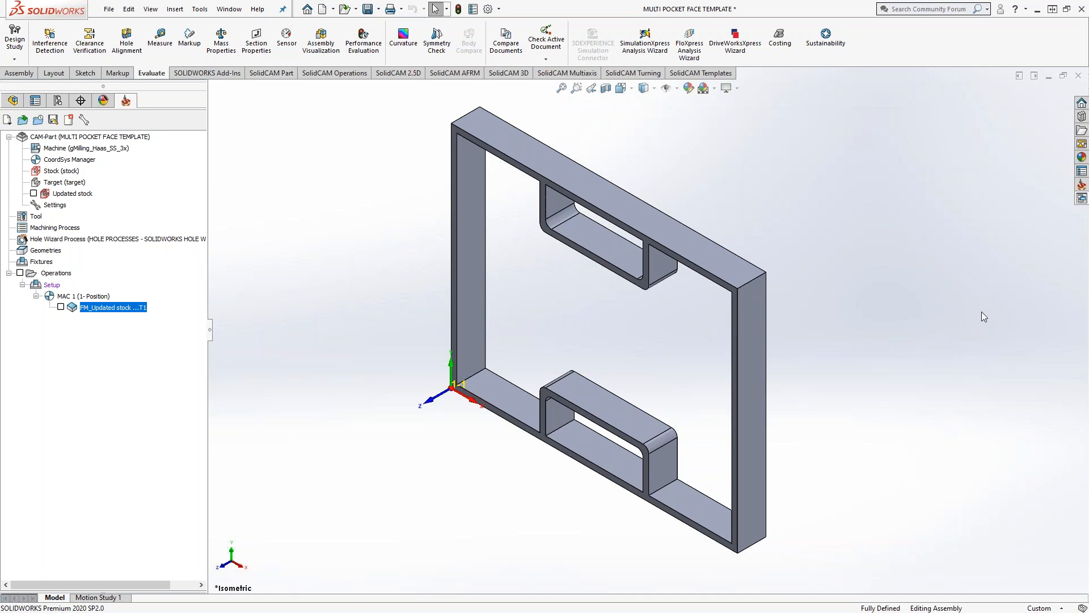
drag(1088, 74, 502, 25)
scroll(688, 224, up, 1)
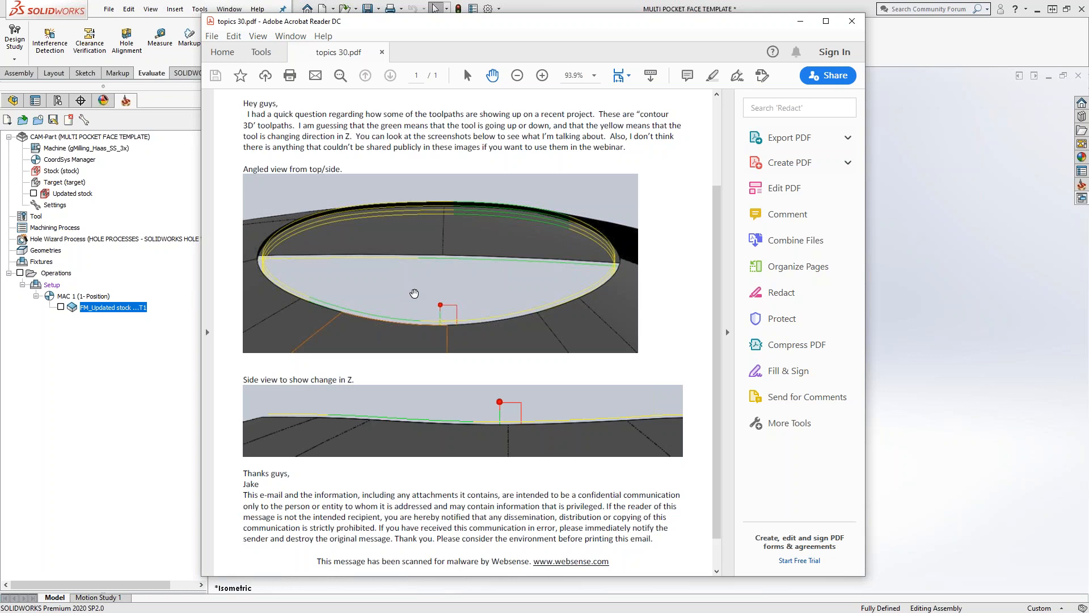
click(77, 448)
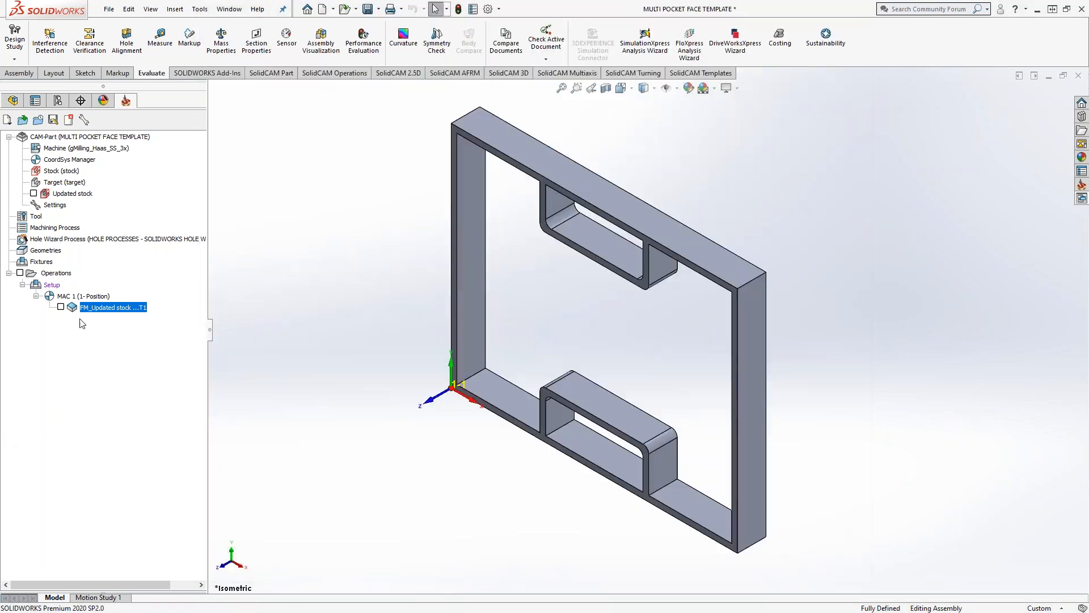
In SolidCAM's part tool table, inspect the colour assigned to the 1/2" bull nose tool, number 2.
click(35, 217)
double_click(34, 218)
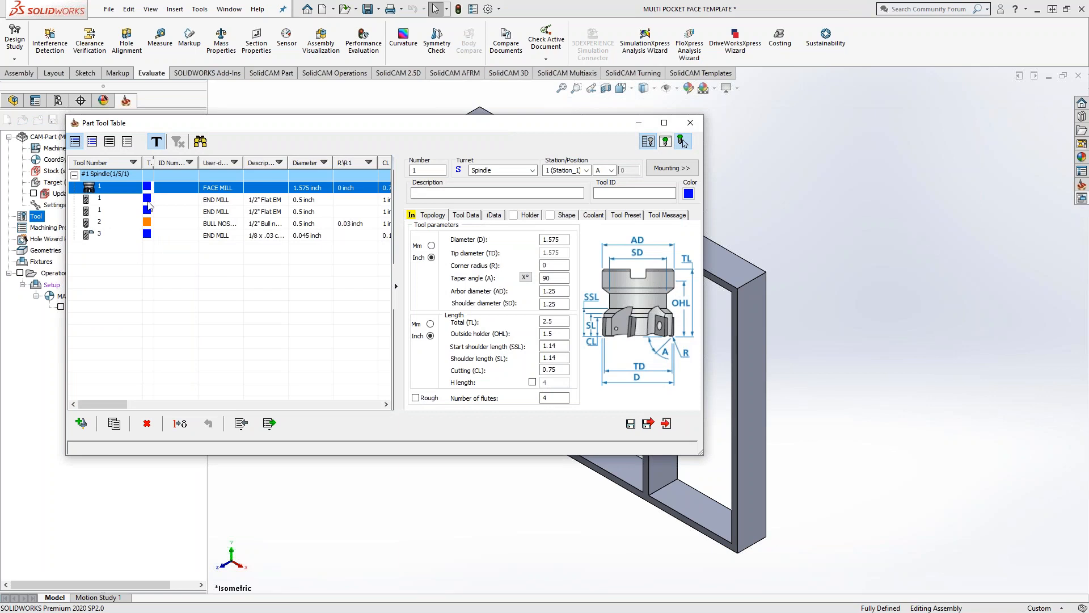
click(112, 227)
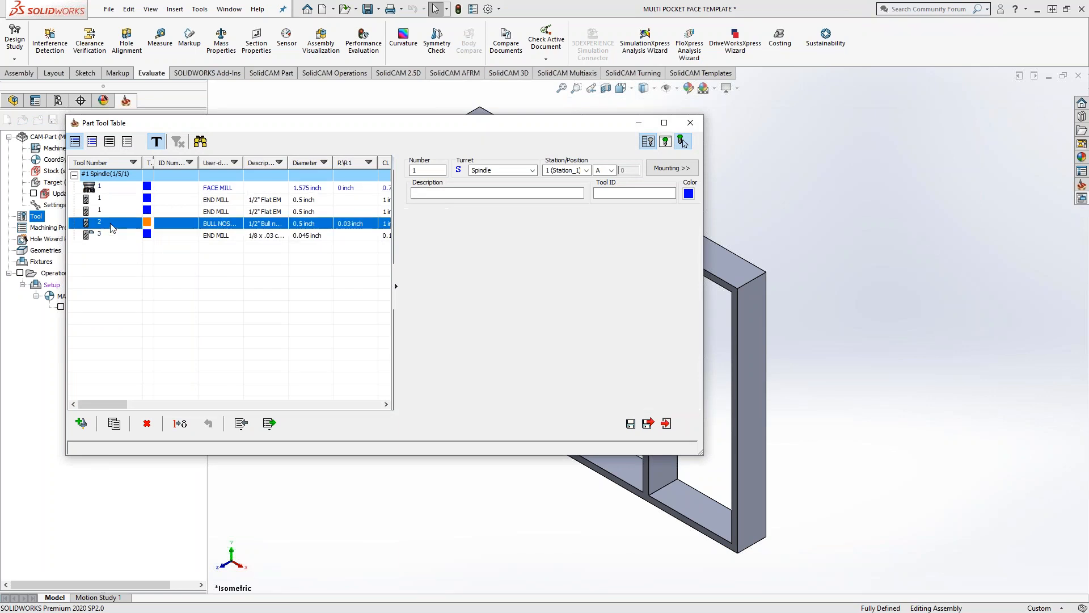
click(691, 194)
click(440, 202)
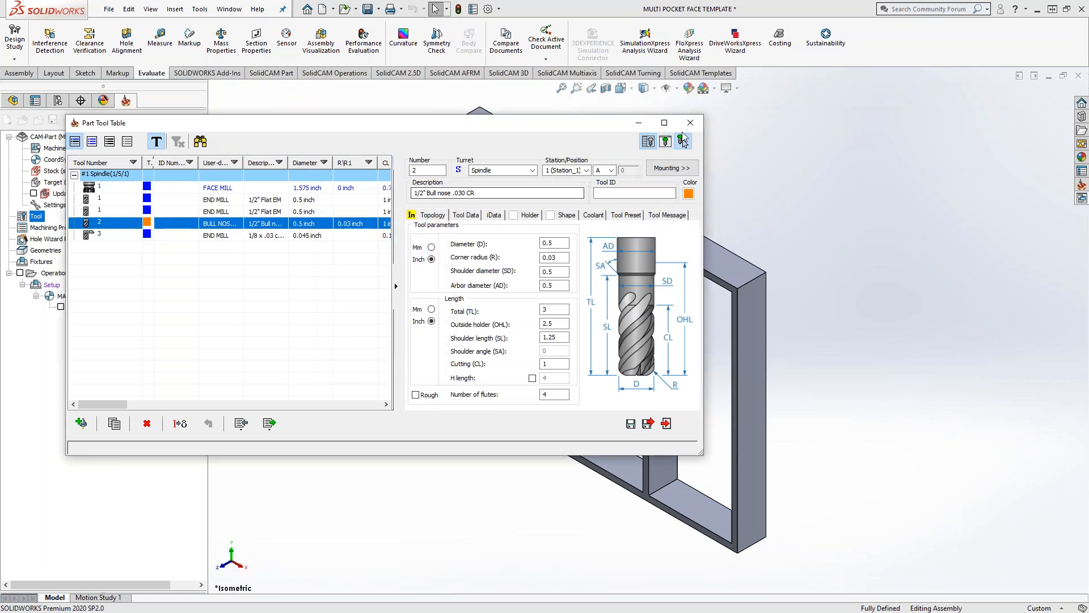
drag(284, 124, 462, 155)
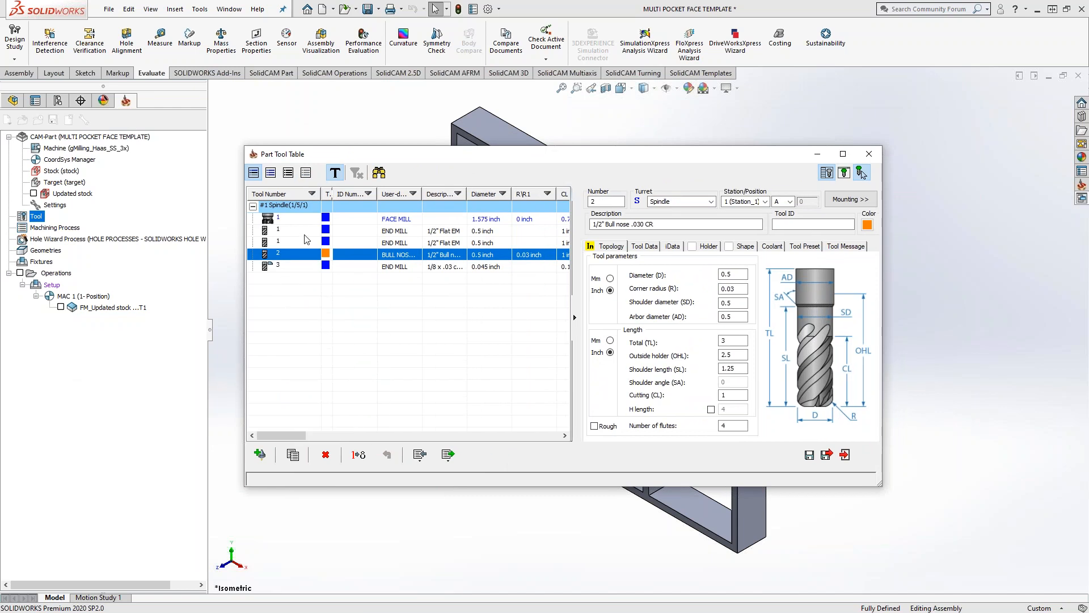
Set the face mill's tool colour to orange and save the part tool table.
click(279, 221)
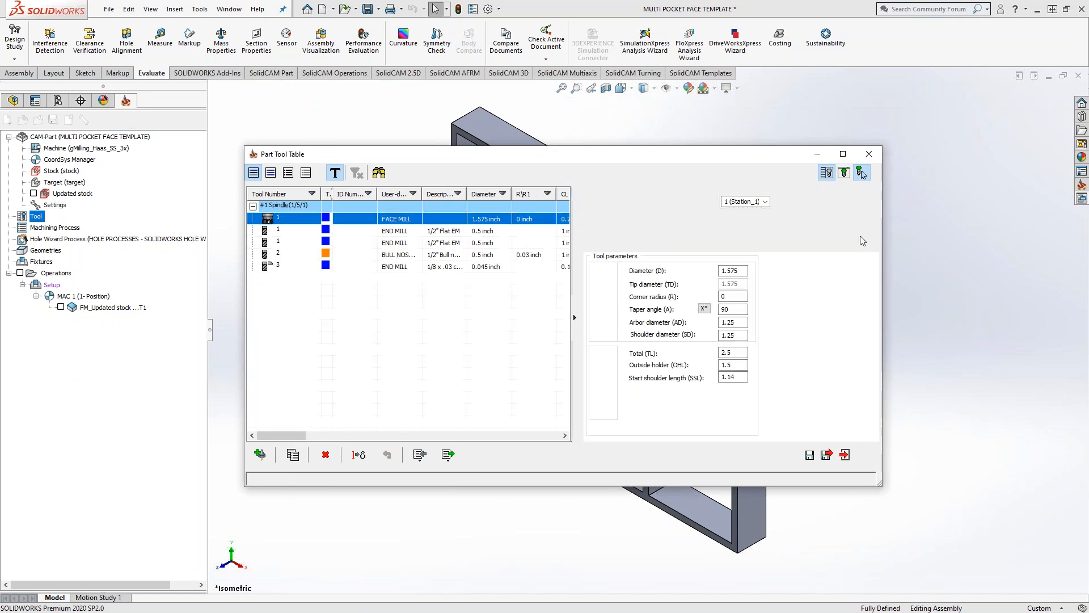
click(868, 225)
click(526, 297)
click(522, 399)
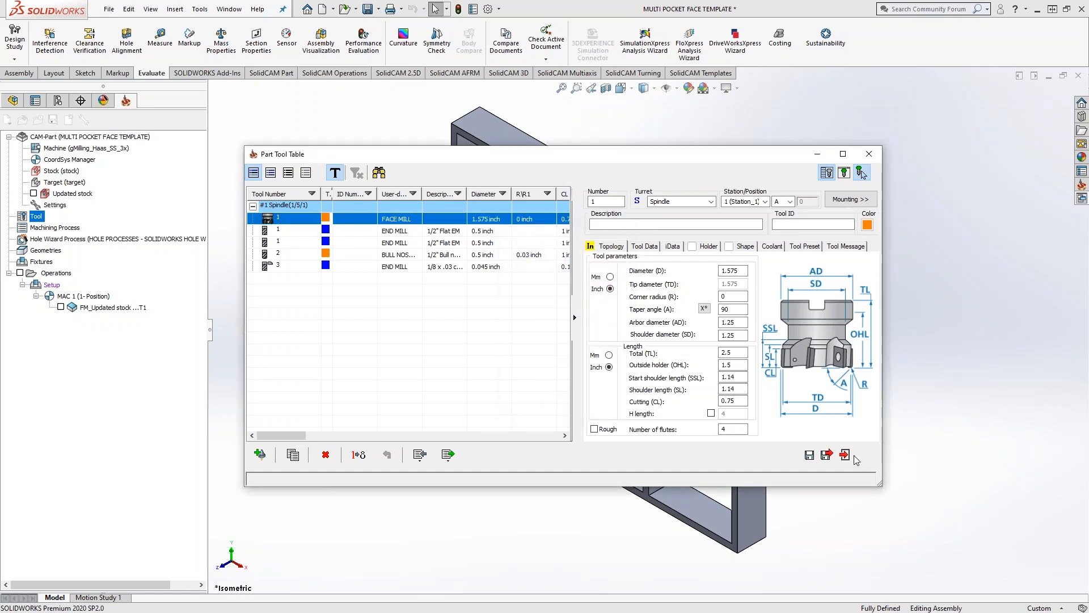
click(827, 454)
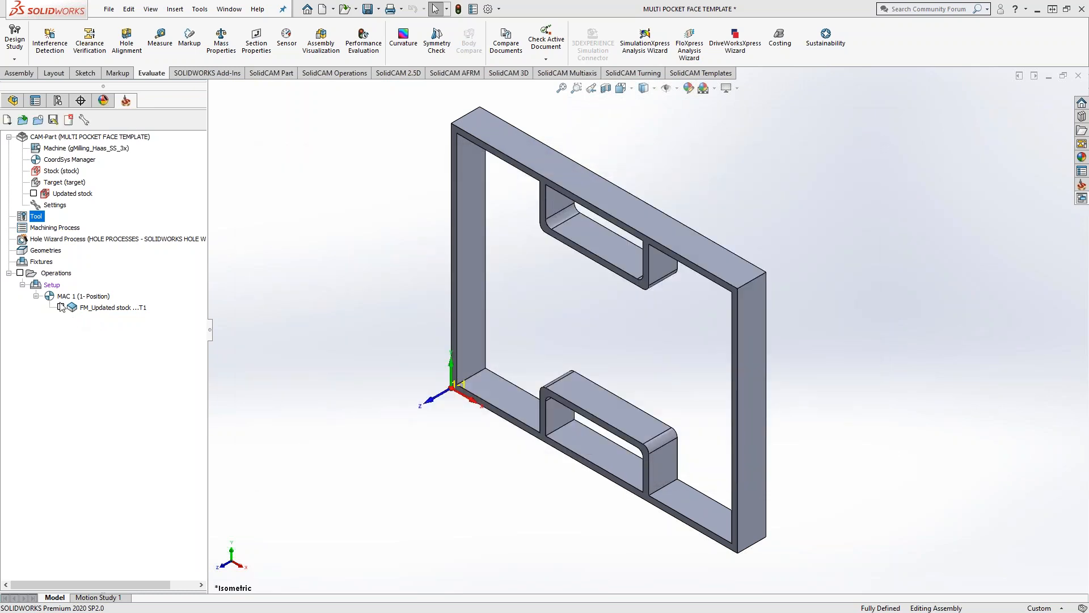
Show the FM_Updated stock toolpath and examine the colours of its cutting passes and connecting moves up close.
click(61, 306)
click(84, 310)
middle_drag(486, 372, 404, 278)
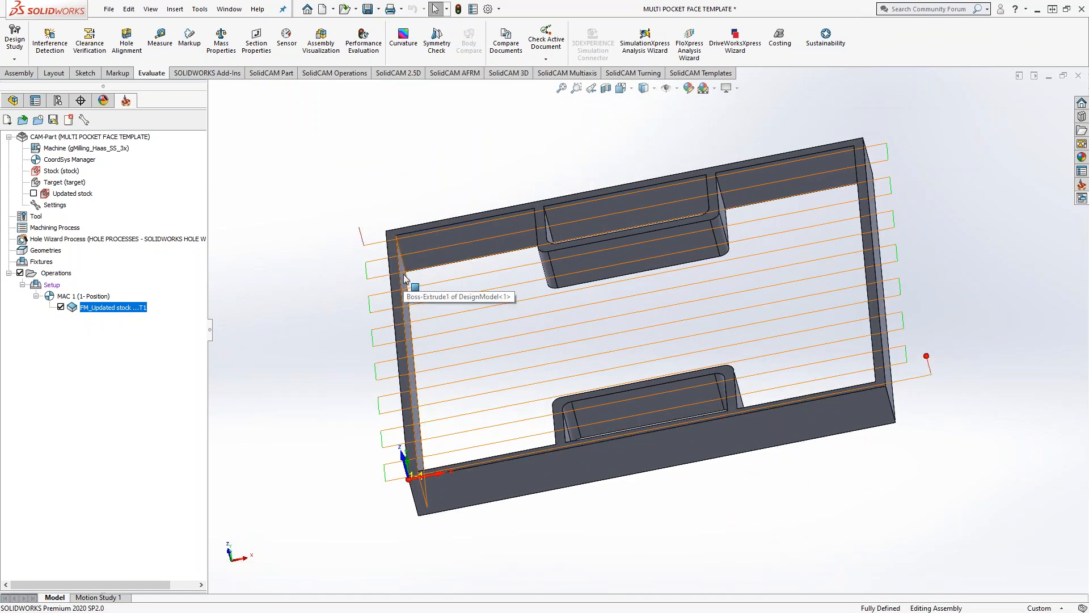
scroll(404, 278, down, 4)
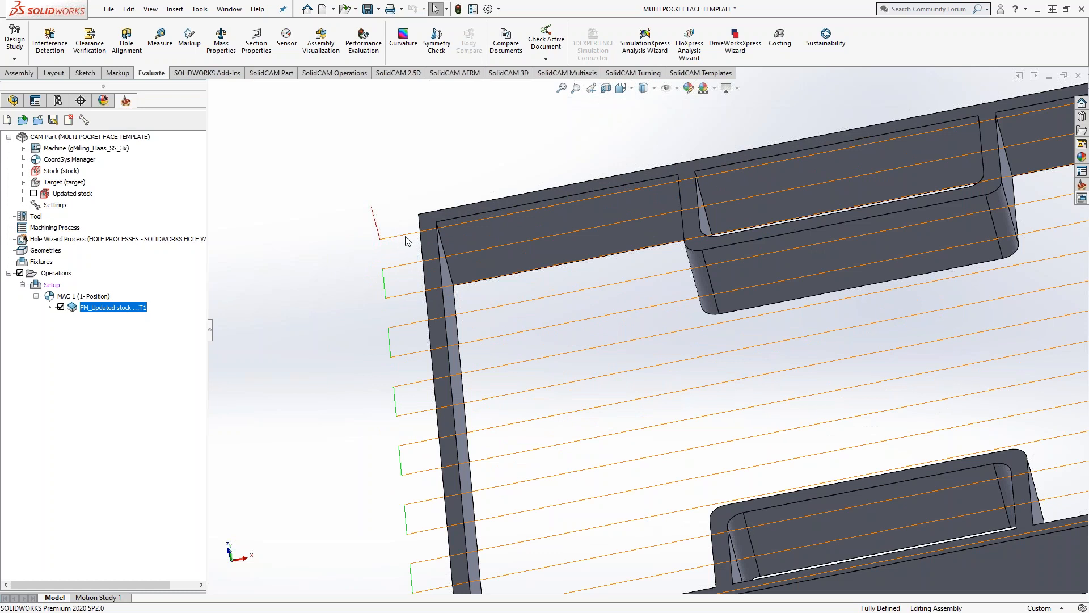
scroll(516, 323, up, 3)
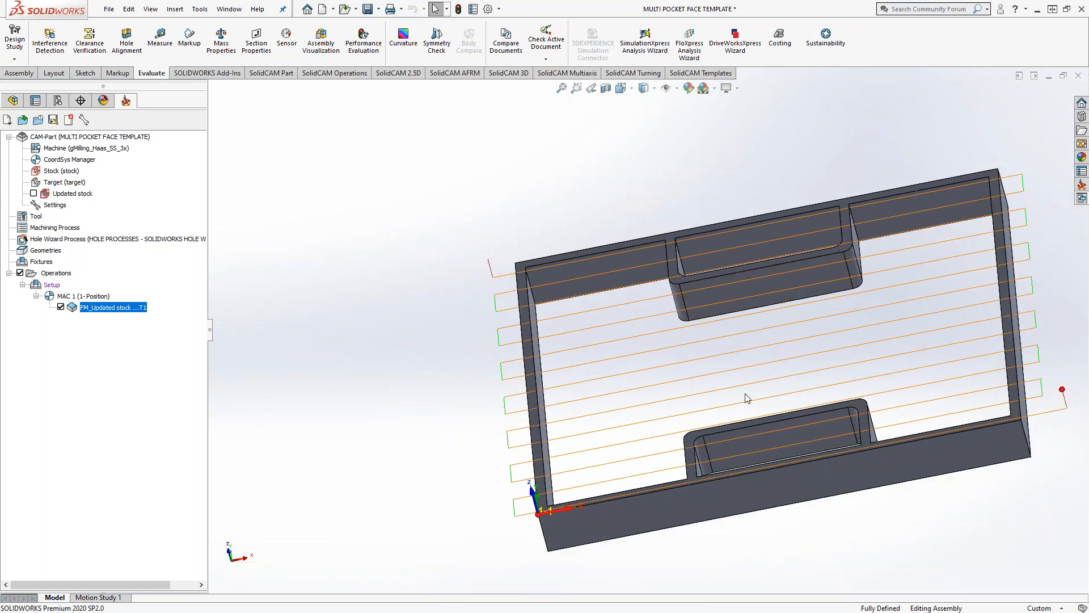
scroll(508, 271, down, 5)
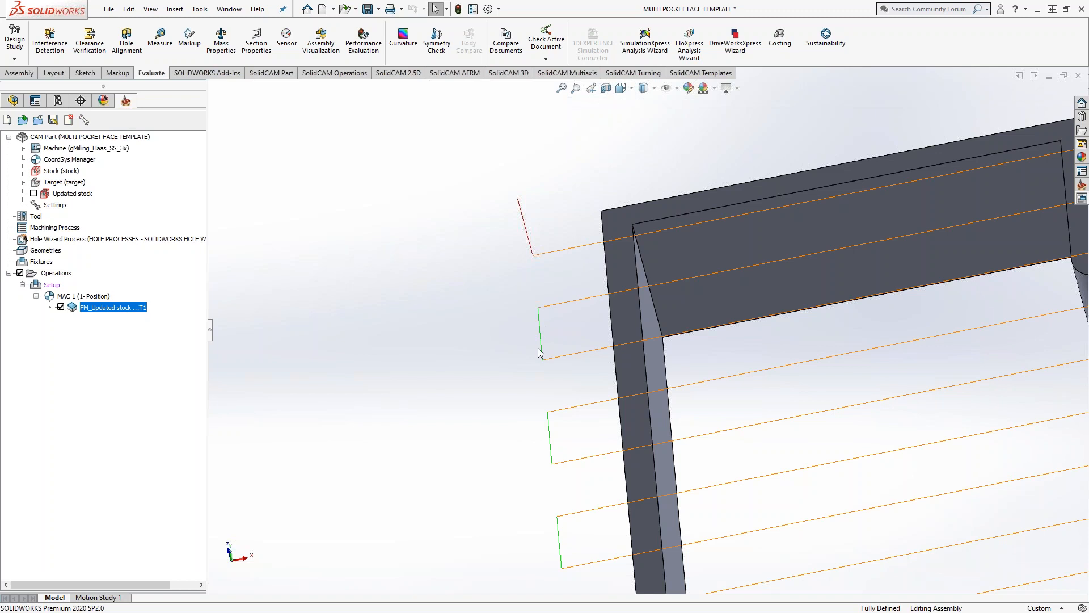
Examine the colours of the linking, approach and retract moves at both ends of the face milling toolpath.
scroll(851, 374, up, 5)
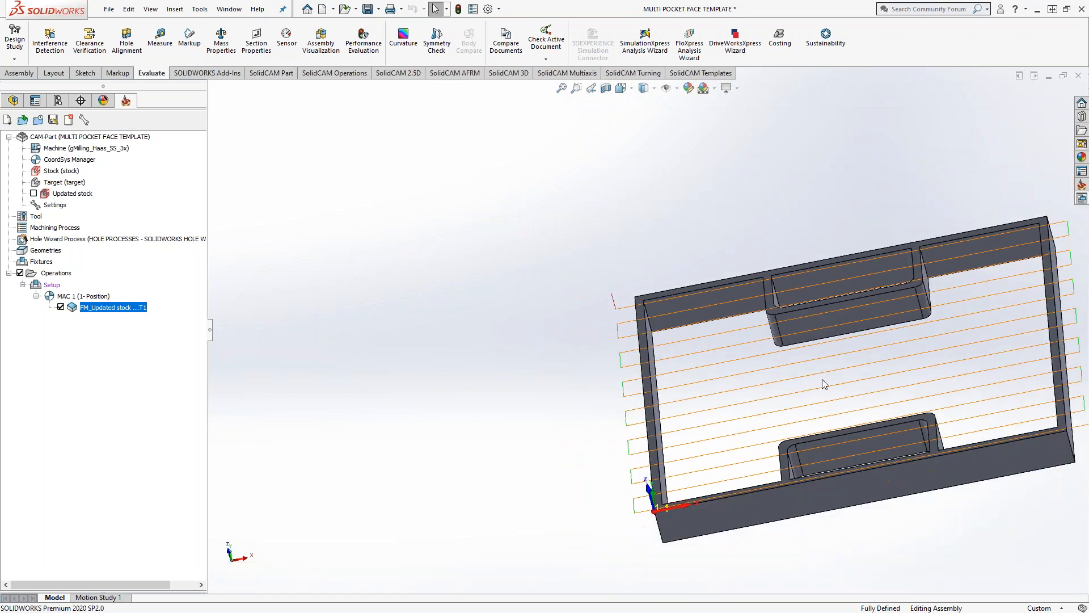
scroll(794, 359, down, 6)
middle_drag(665, 329, 824, 290)
scroll(862, 268, down, 6)
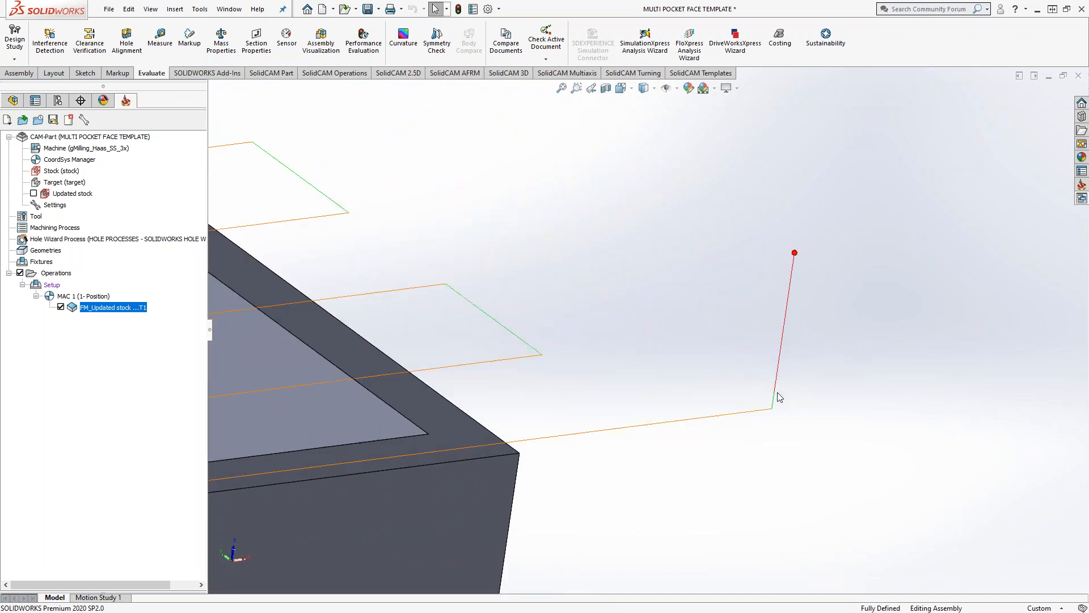
scroll(772, 391, down, 4)
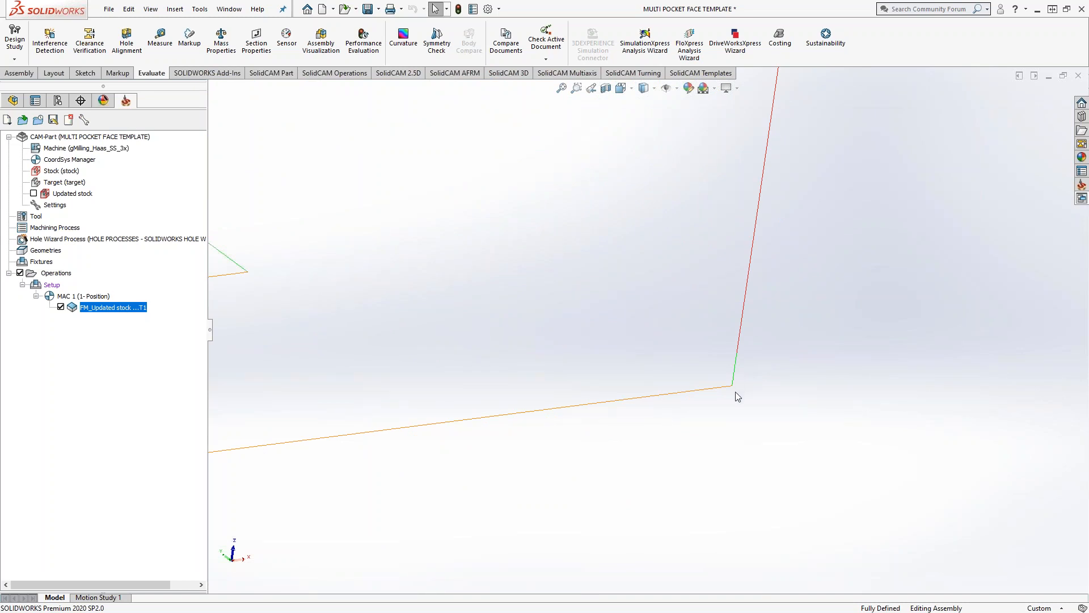
scroll(736, 392, up, 10)
mouse_move(663, 359)
middle_down()
mouse_move(650, 346)
mouse_move(623, 355)
mouse_move(658, 345)
middle_up()
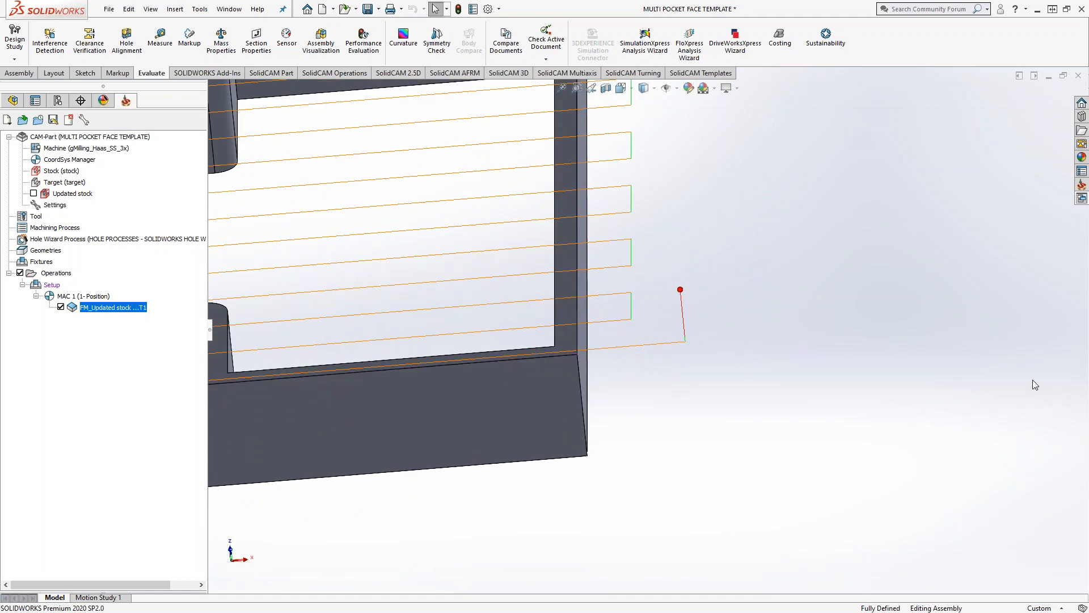
Switch to topics 30.pdf in Acrobat Reader and close the document.
key(alt+Tab)
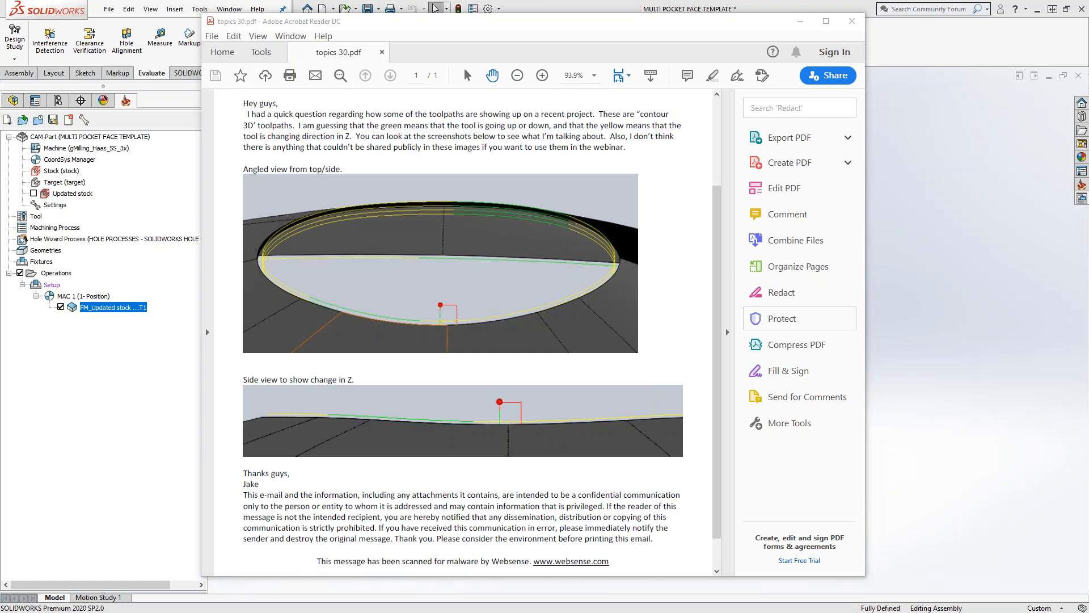
click(852, 23)
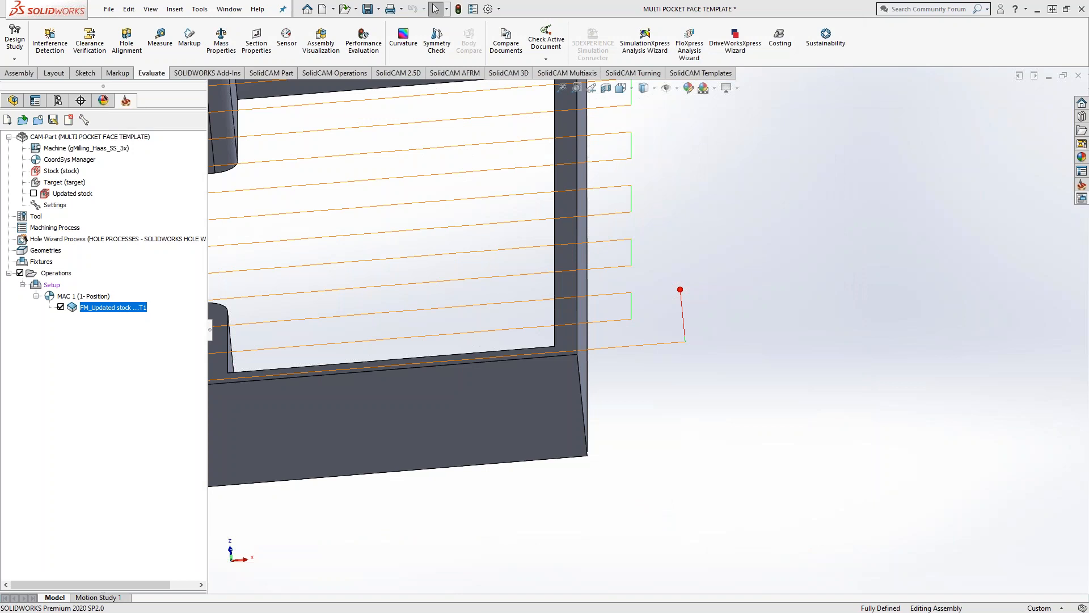
key(super+e)
click(379, 269)
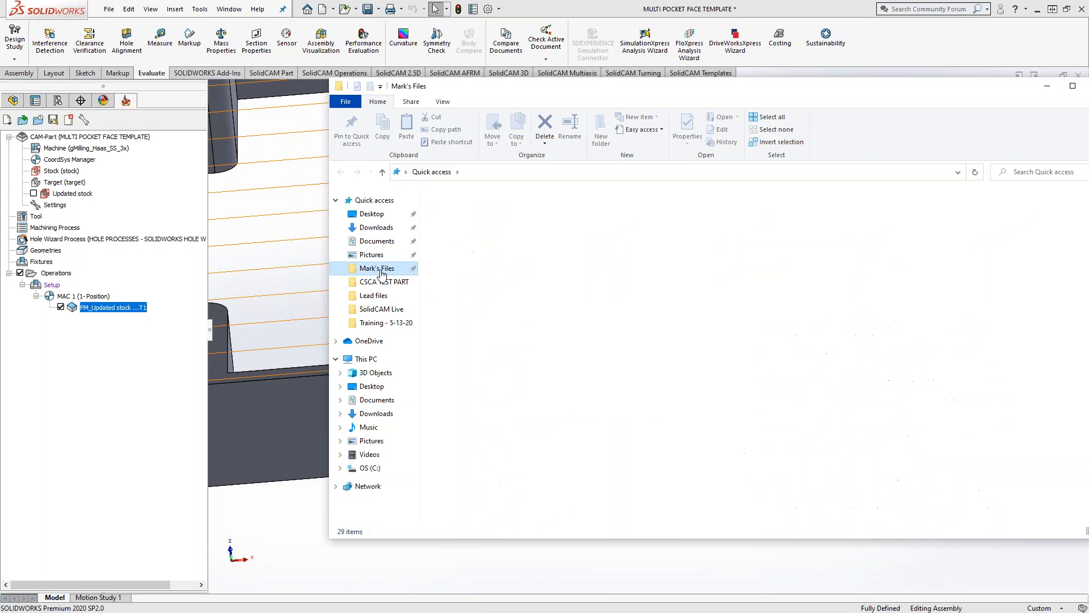
double_click(483, 334)
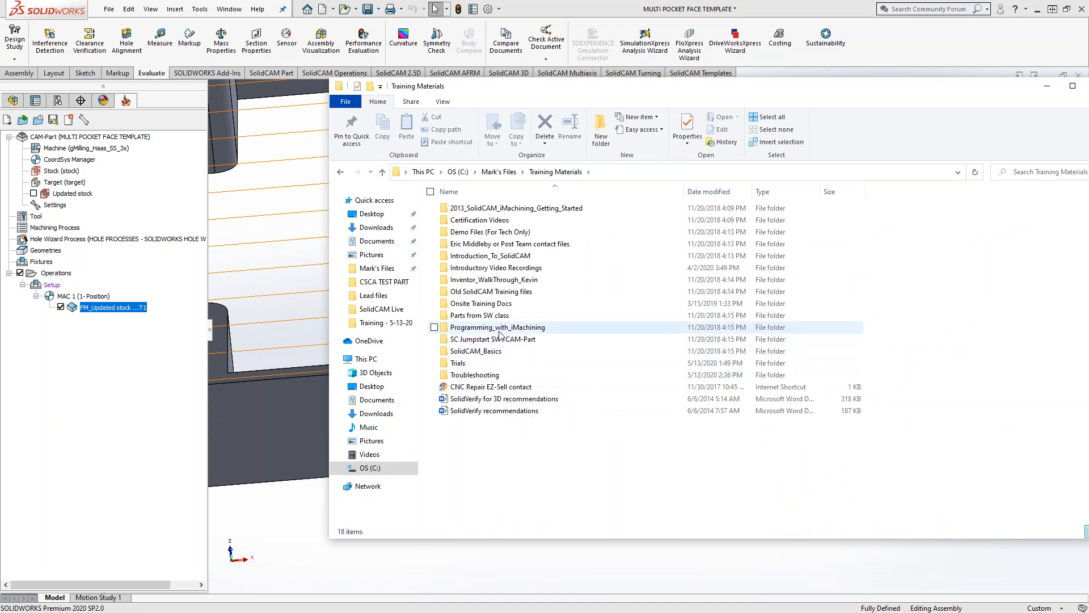
drag(835, 86, 642, 108)
click(906, 113)
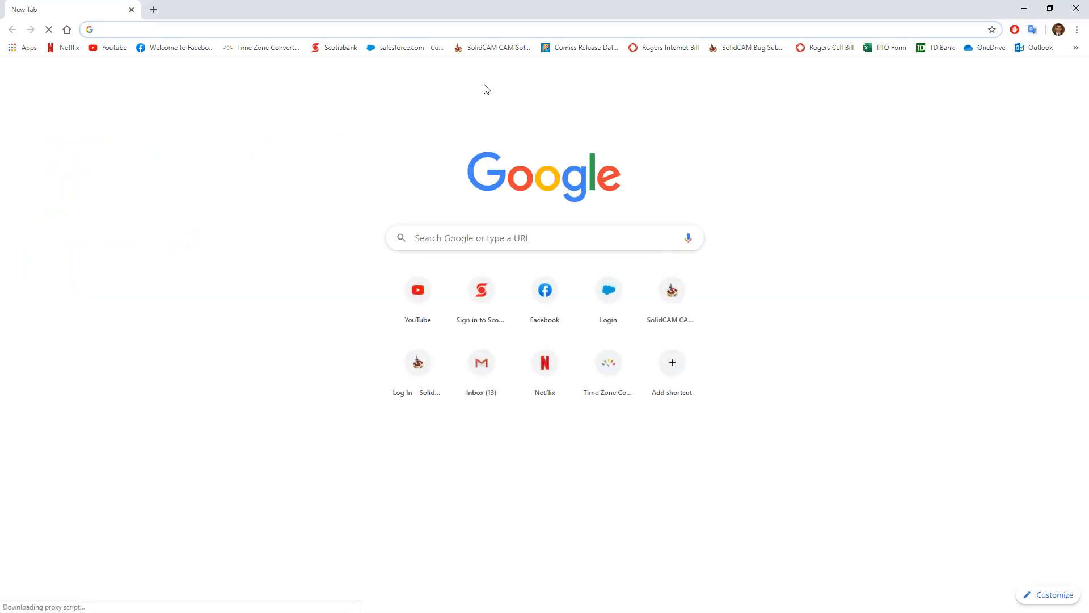
Open the SolidCAM website in Chrome and log in to the Login & Downloads area with the saved credentials.
click(478, 49)
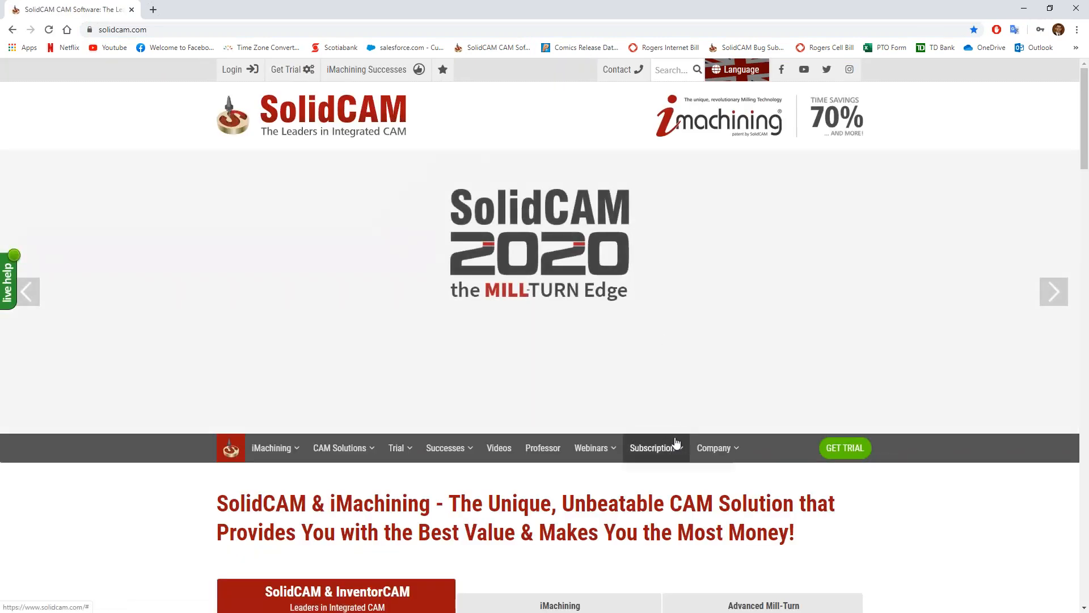
mouse_move(687, 464)
click(671, 509)
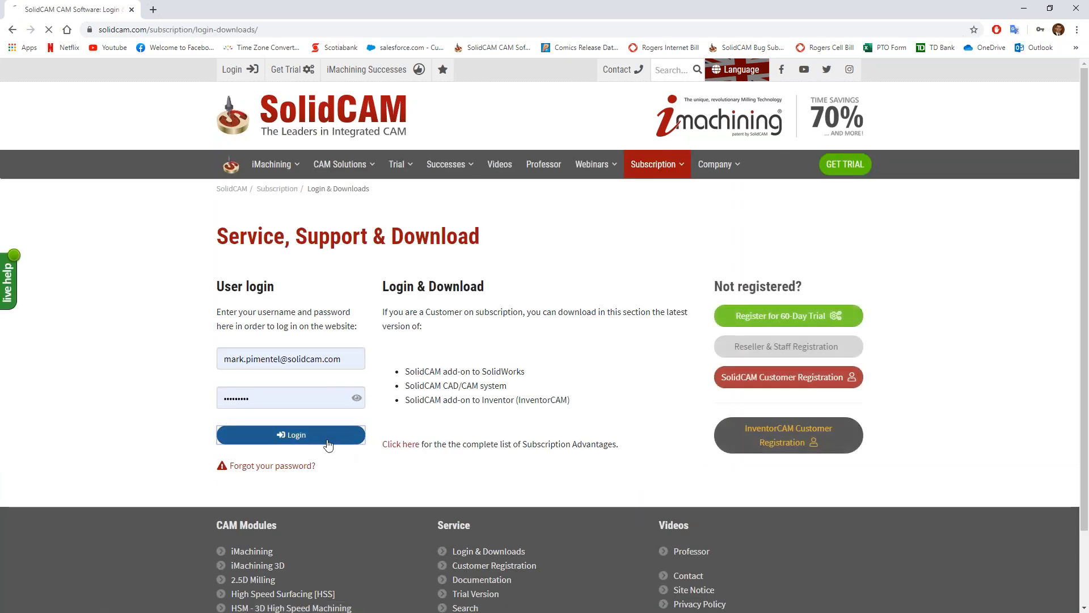
click(316, 440)
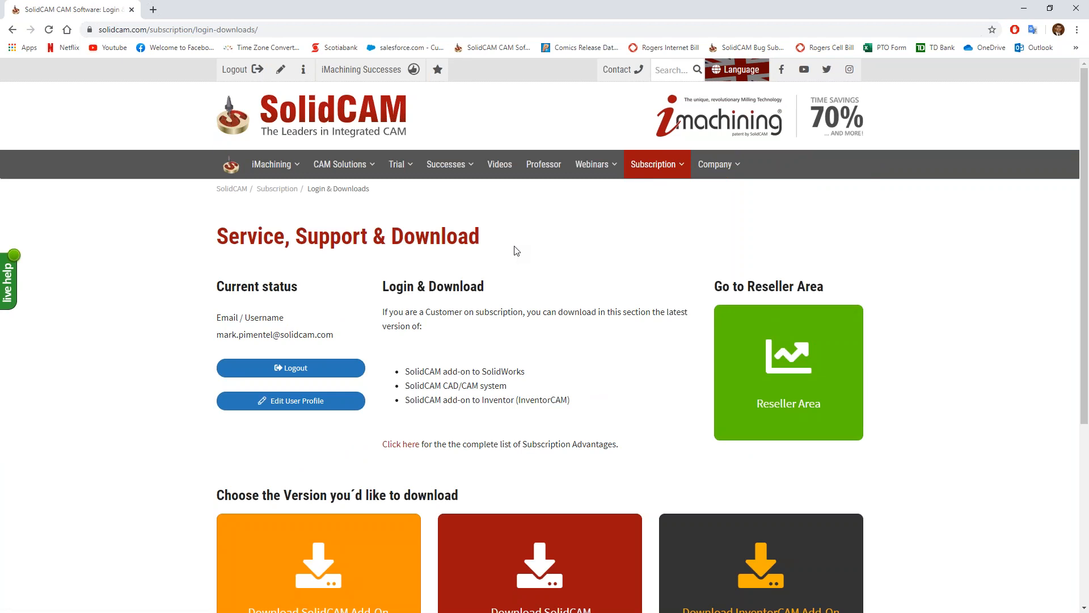
Open the SolidCAM 2020 documentation page from the website's subscription section.
mouse_move(671, 168)
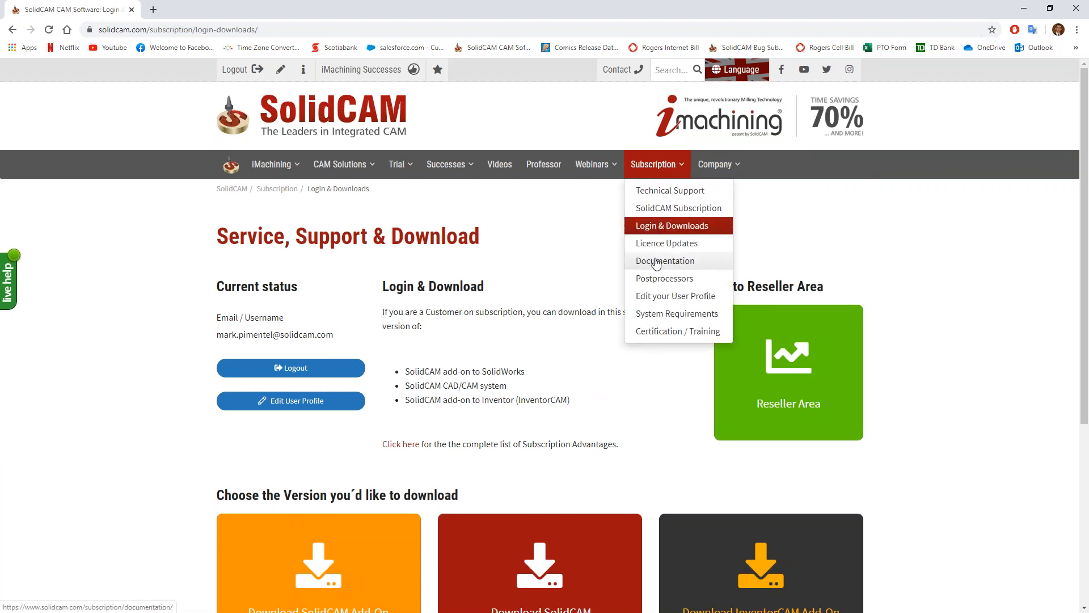
click(656, 261)
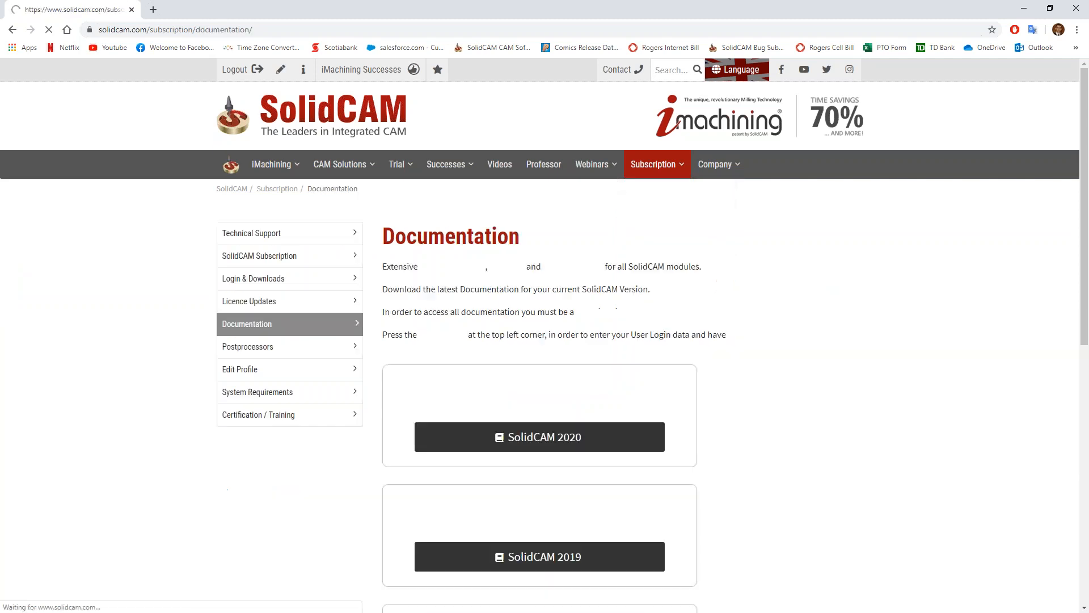
scroll(99, 363, down, 8)
scroll(99, 363, up, 5)
click(572, 369)
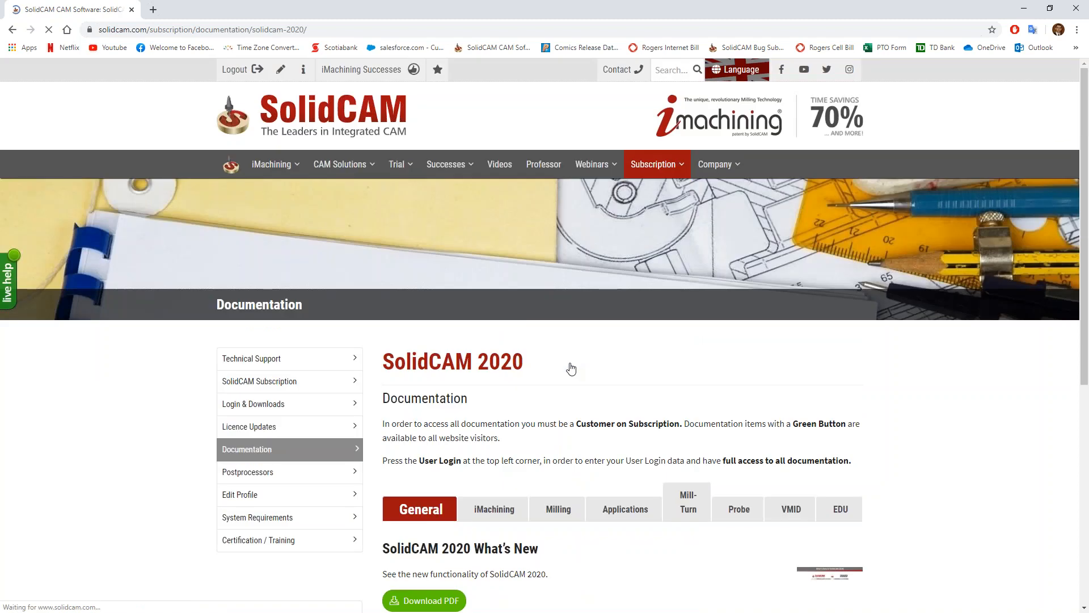
Download the exercises for the 2.5D Milling Training Course from the Milling documentation.
scroll(572, 369, down, 5)
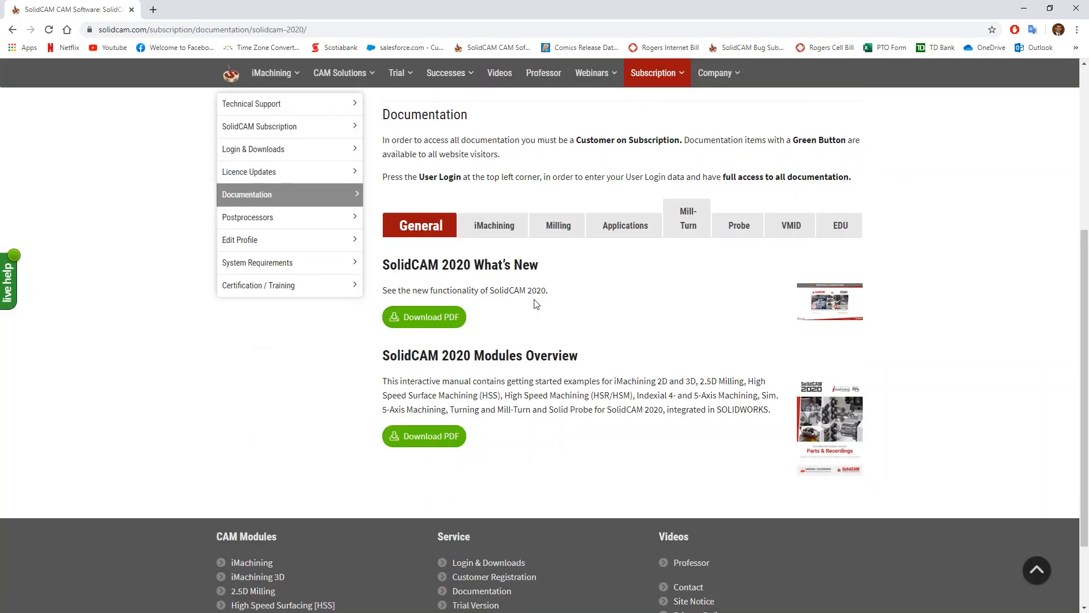
click(550, 225)
scroll(324, 384, down, 2)
scroll(326, 387, up, 1)
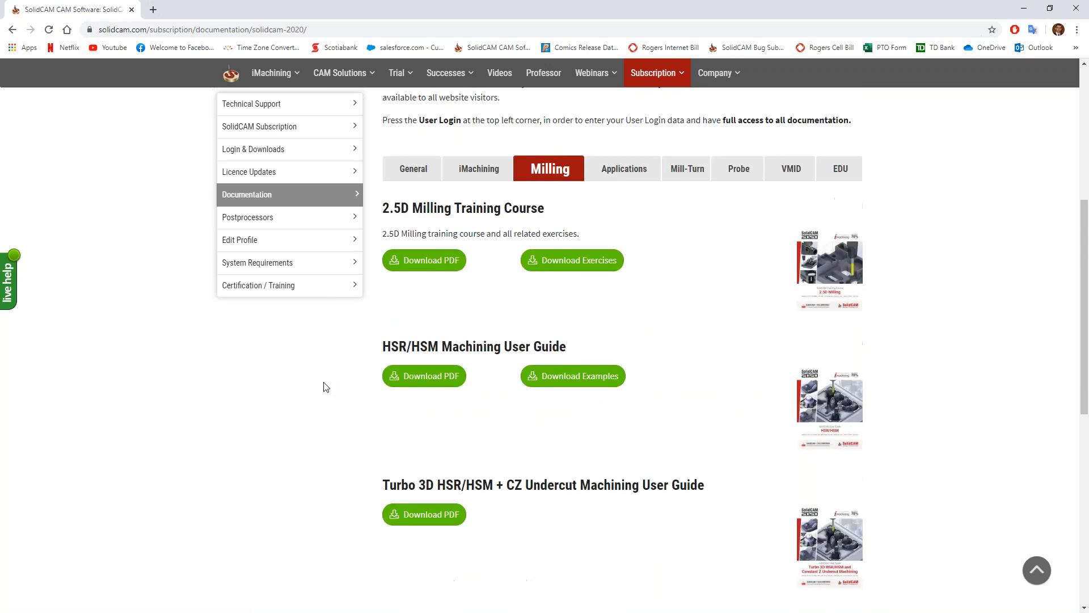
click(574, 264)
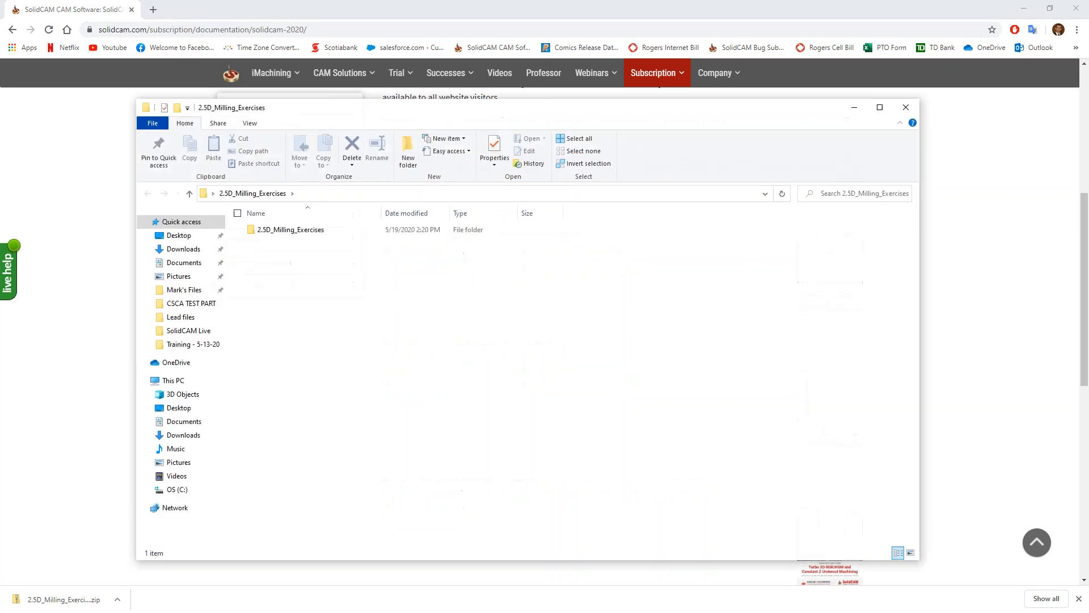
Browse the extracted 2.5D_Milling_Exercises folder down to its Built Parts subfolder.
double_click(290, 229)
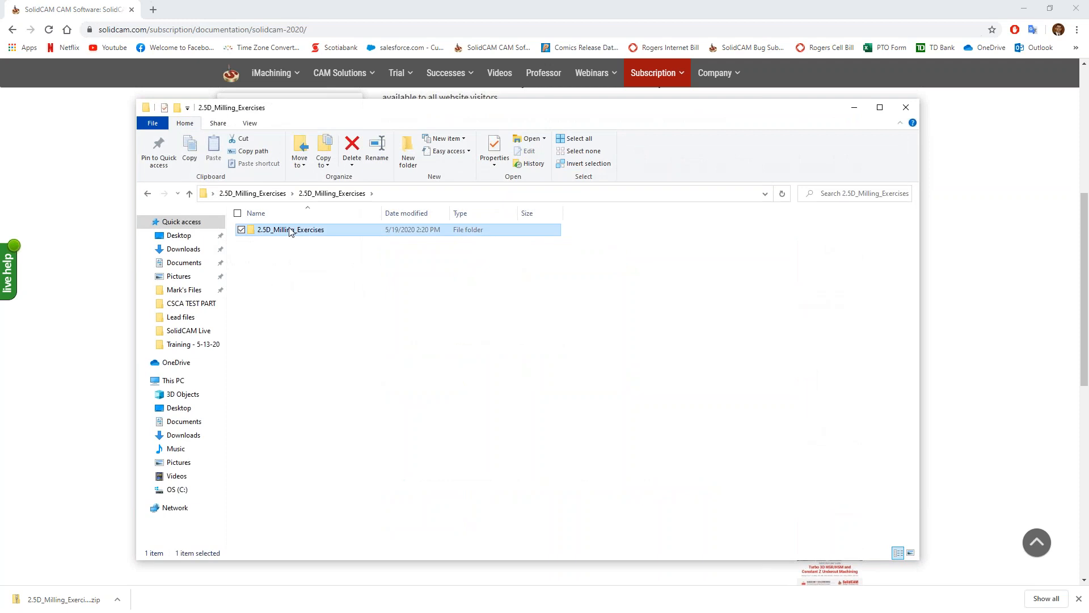
double_click(291, 230)
double_click(290, 230)
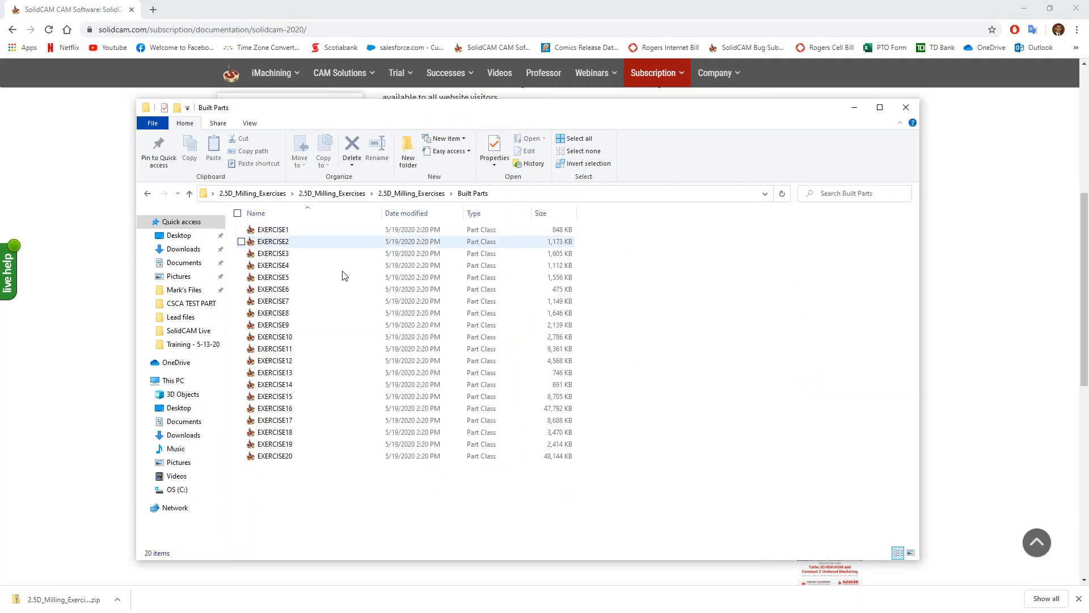
Try to preview the EXERCISE12 part file in the Built Parts folder.
click(282, 362)
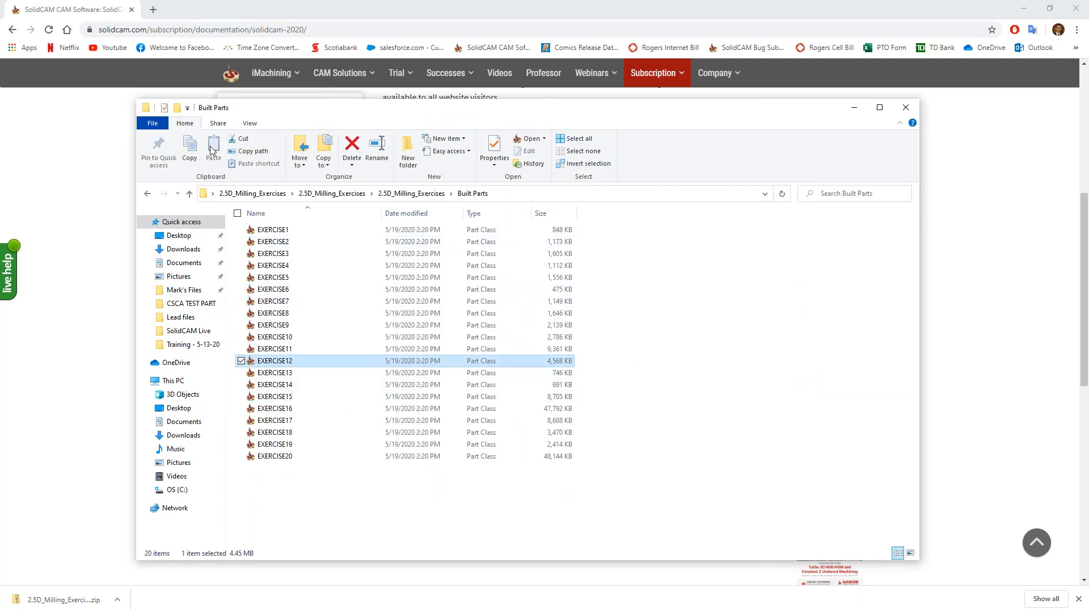
click(250, 123)
click(202, 143)
click(276, 361)
click(311, 398)
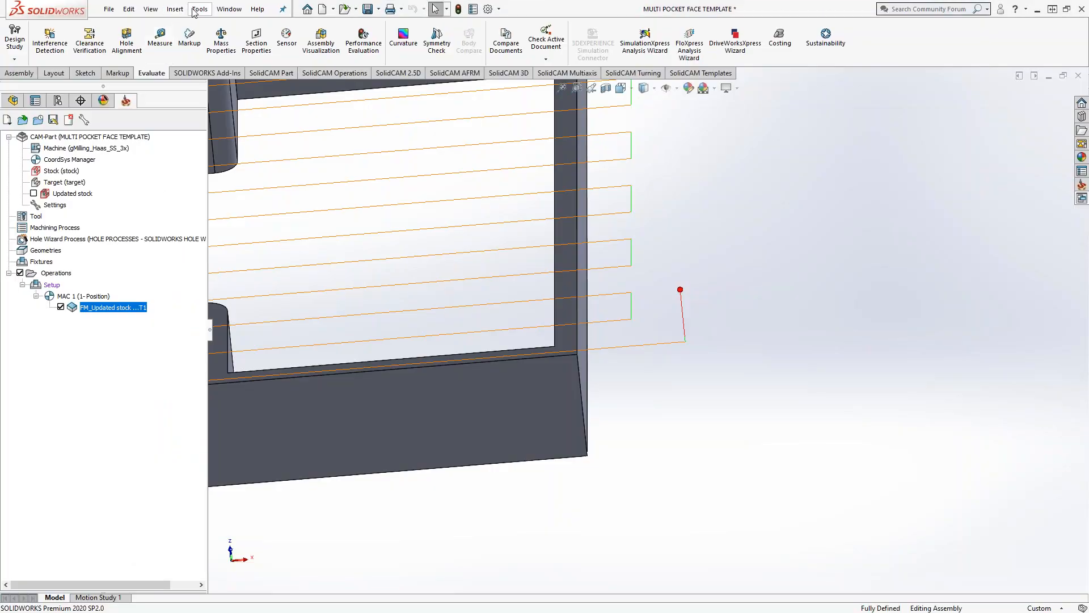
In SOLIDWORKS, start opening another SolidCAM CAM-Part and list the Desktop contents with file details.
click(199, 9)
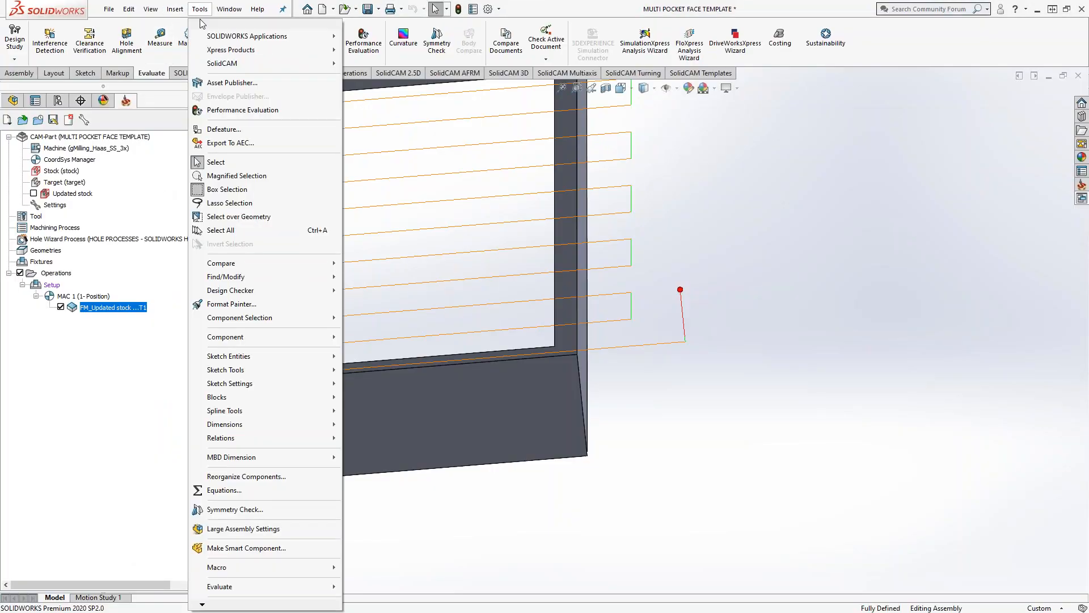
mouse_move(243, 67)
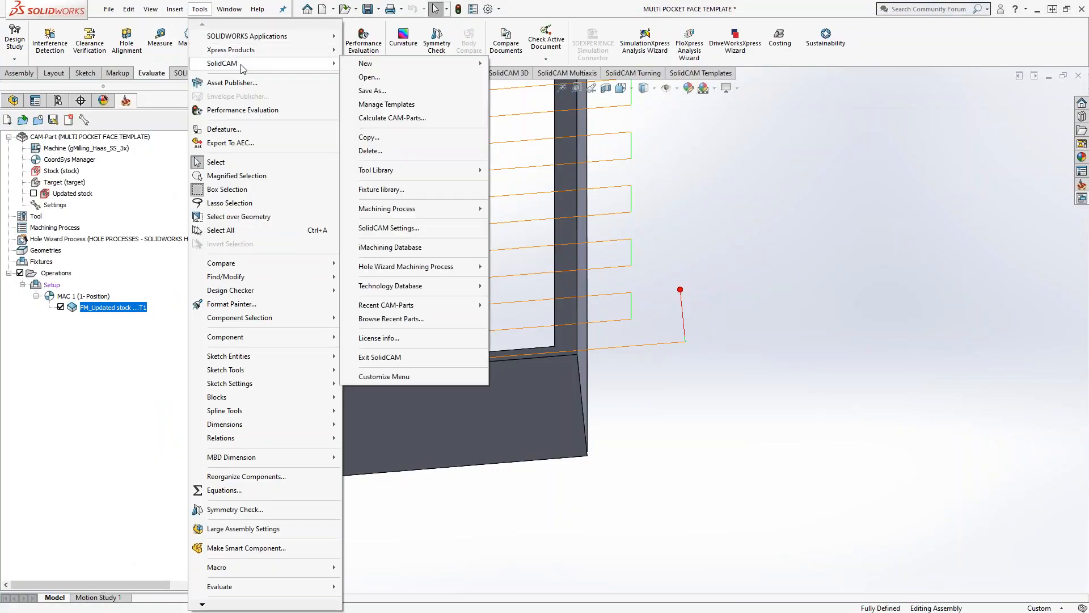
click(380, 78)
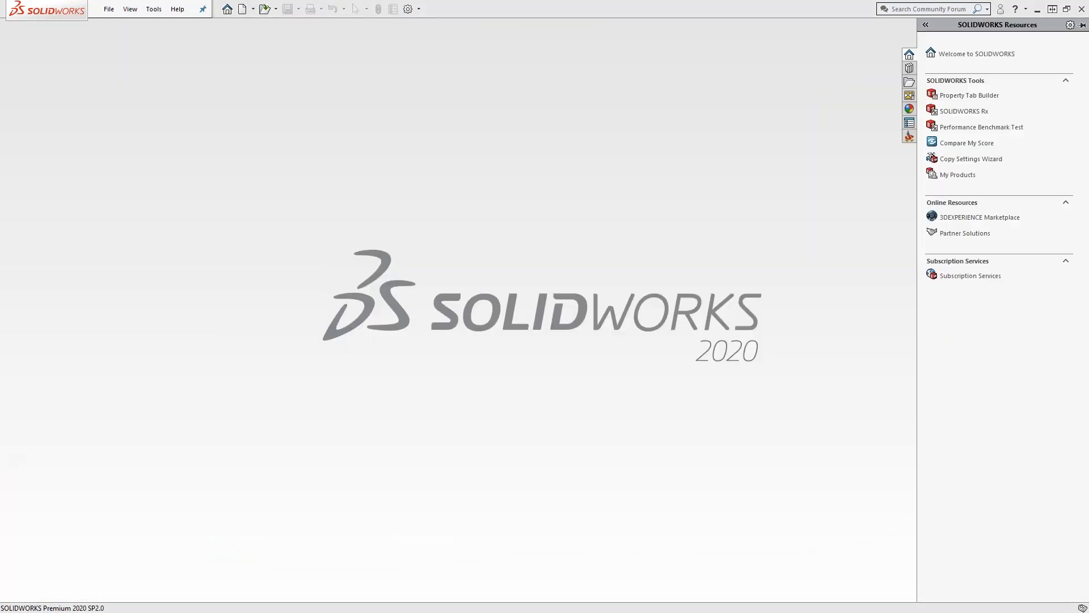
click(477, 233)
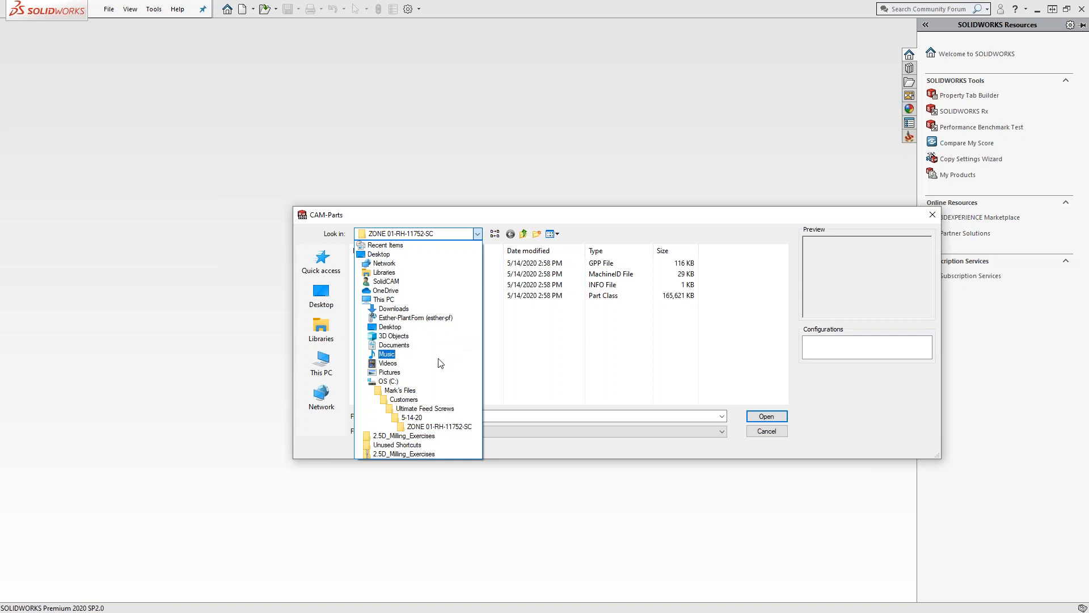
click(326, 306)
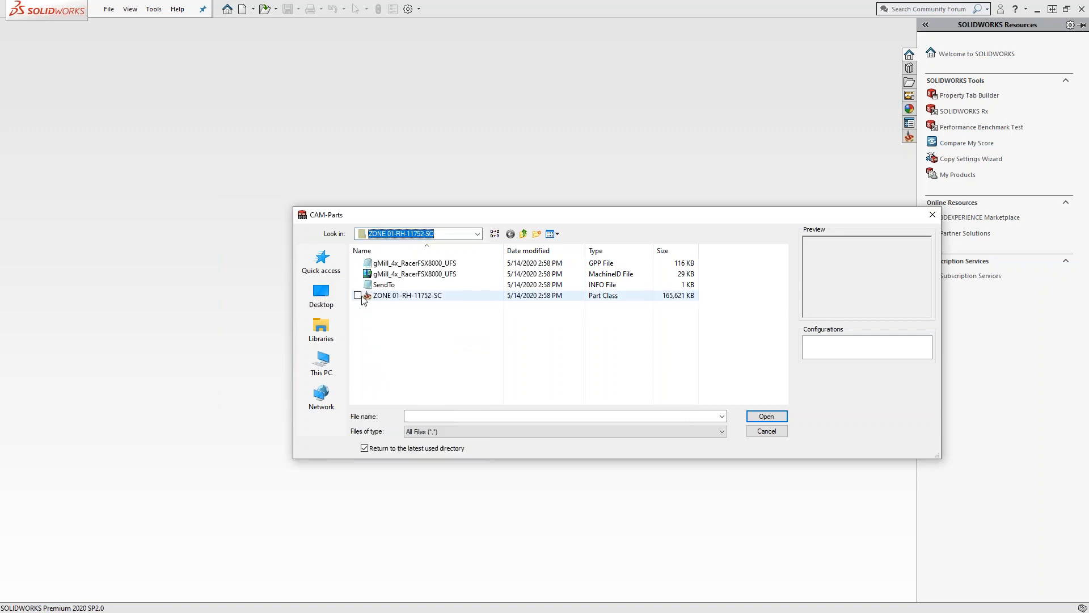
click(323, 296)
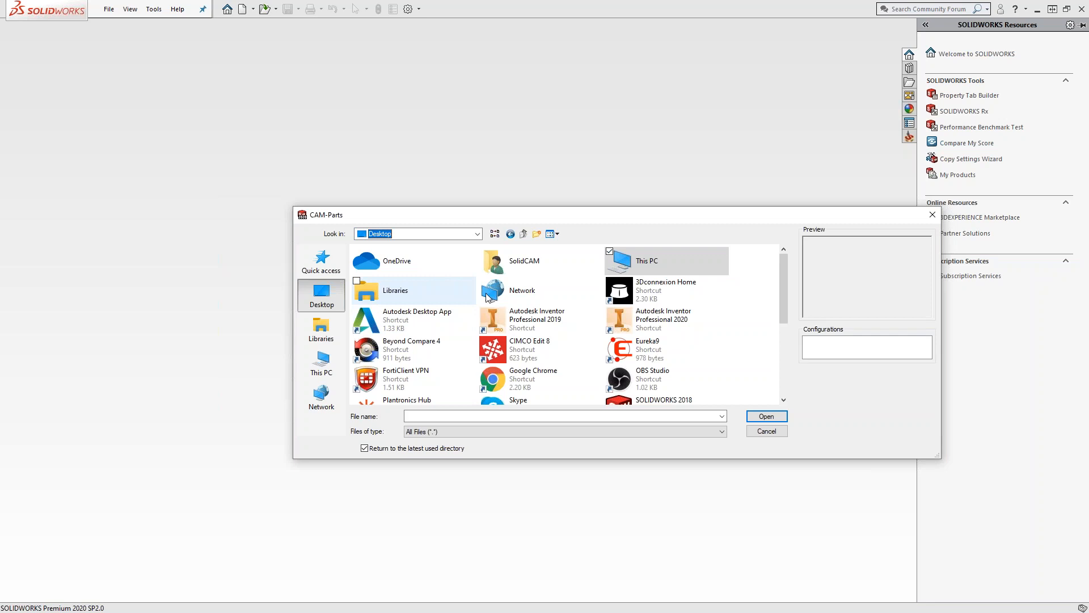
click(556, 235)
click(517, 312)
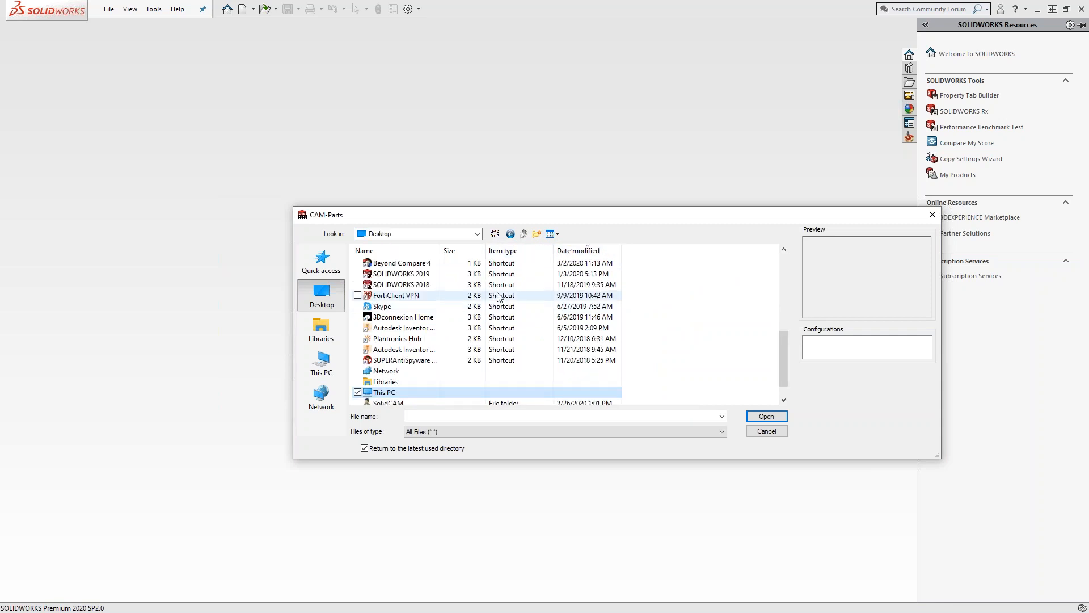
Navigate from the Desktop into the Built Parts folder of the 2.5D_Milling_Exercises.
scroll(449, 301, up, 6)
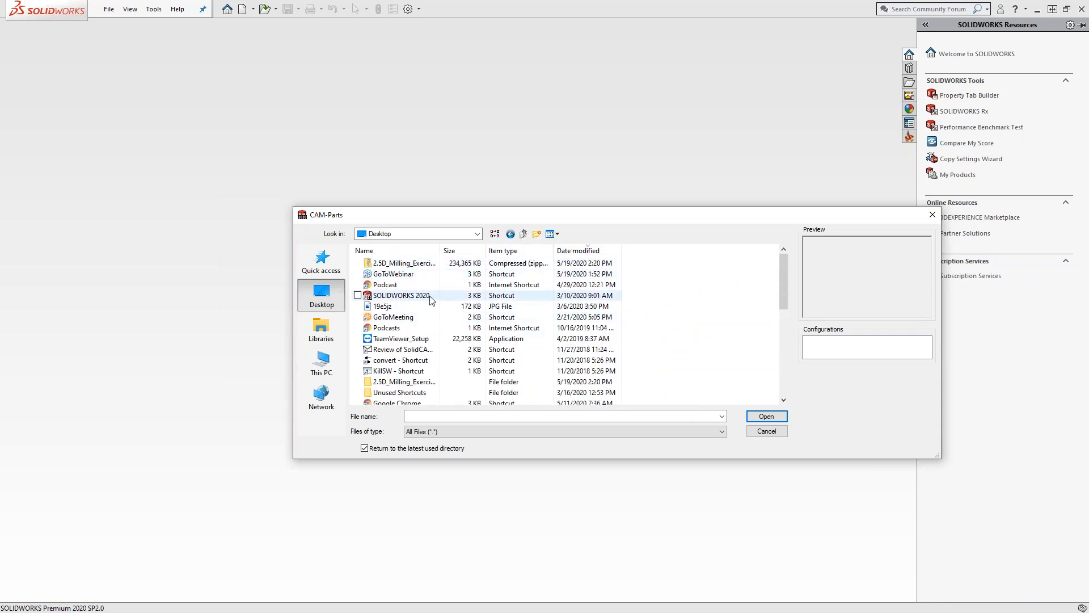
click(390, 383)
double_click(389, 382)
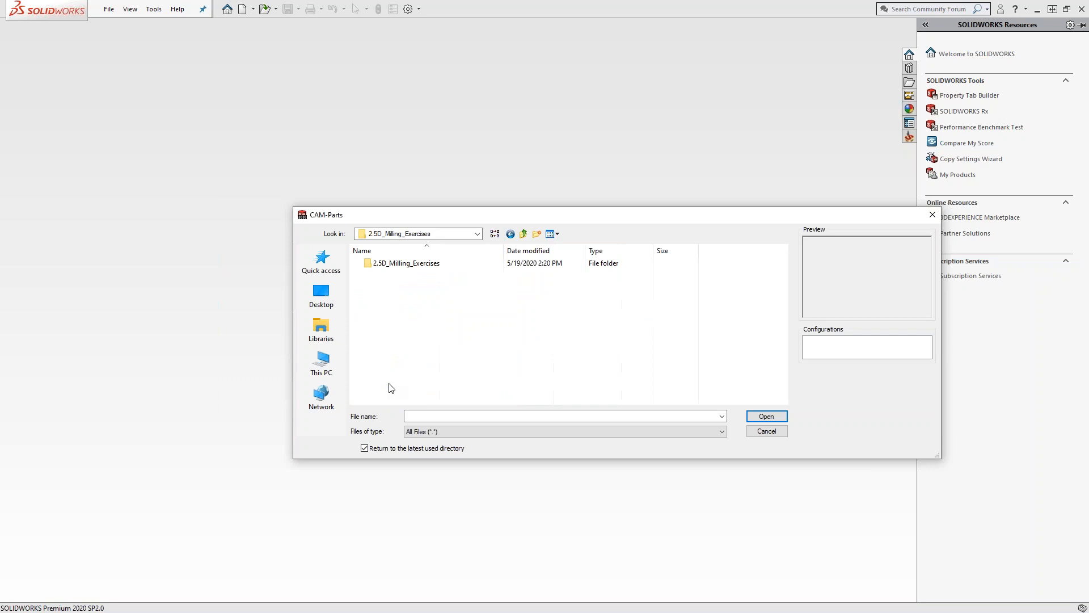
double_click(383, 265)
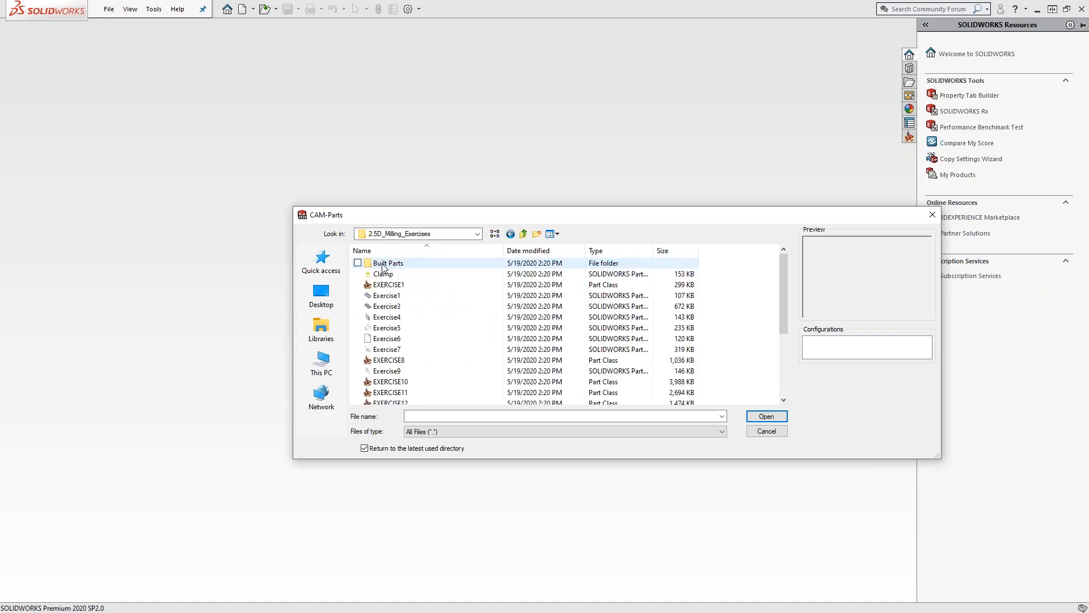
double_click(385, 263)
Preview EXERCISE12 and EXERCISE1 through EXERCISE8 in the Built Parts folder, and open the EXERCISE8 CAM-Part.
click(401, 382)
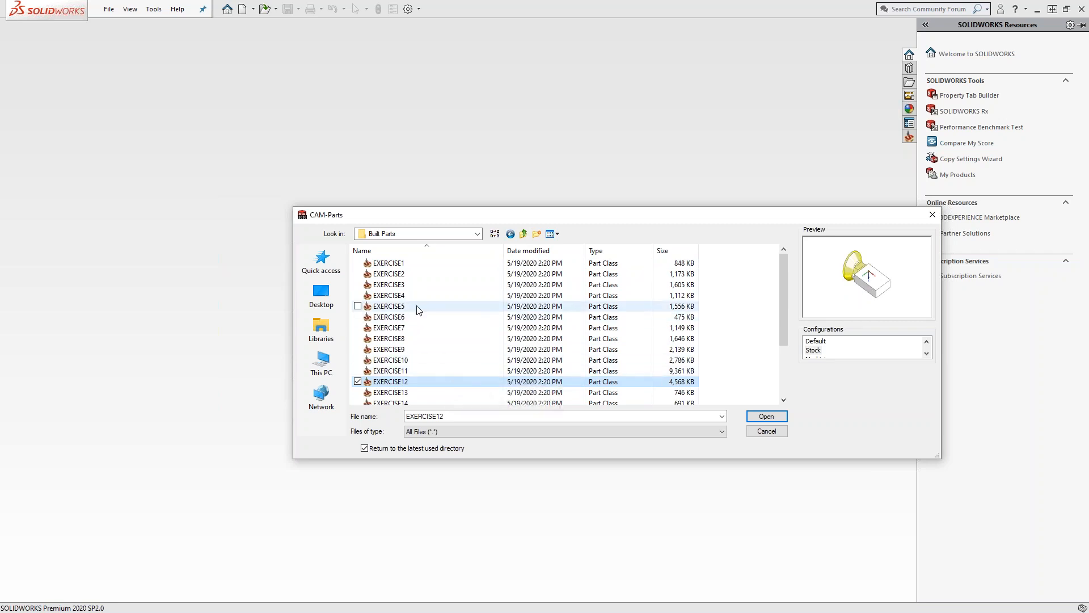
click(390, 264)
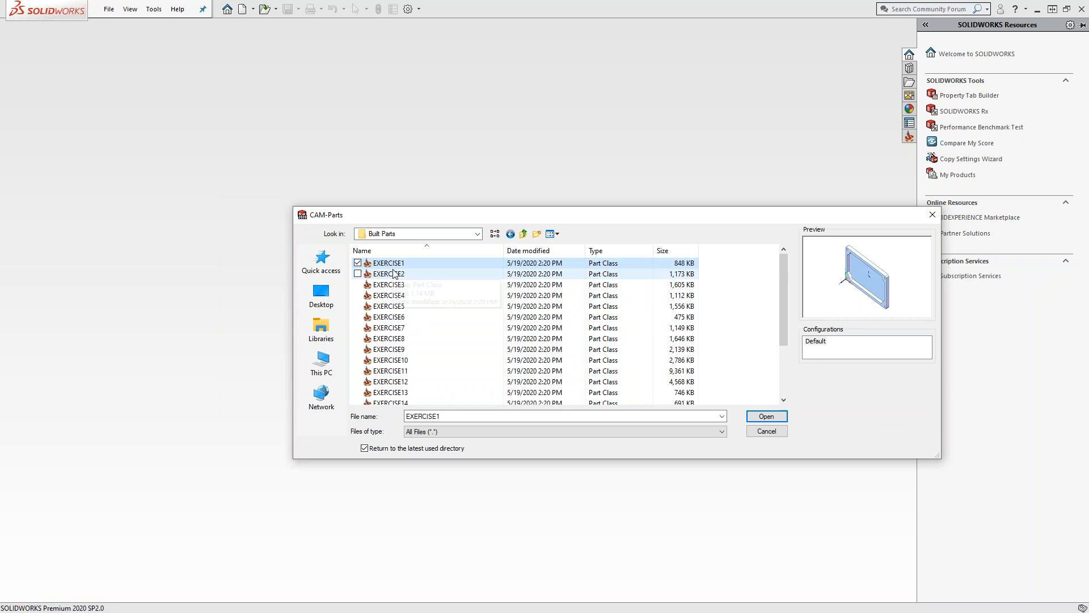
key(Down)
key(Down)
key(Down)
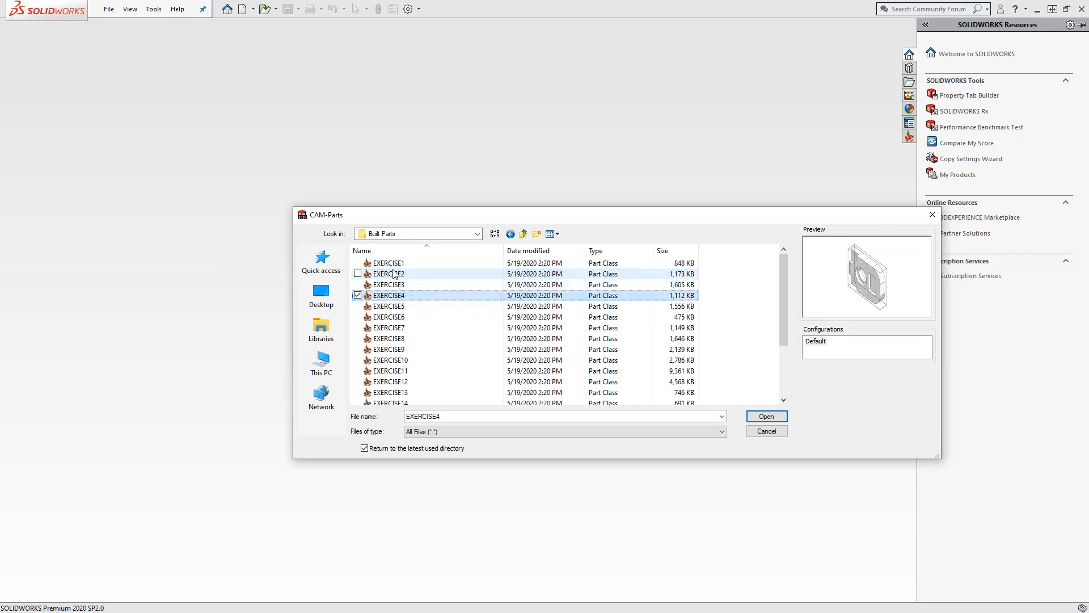
key(Down)
key(Down)
key(Down)
key(Down)
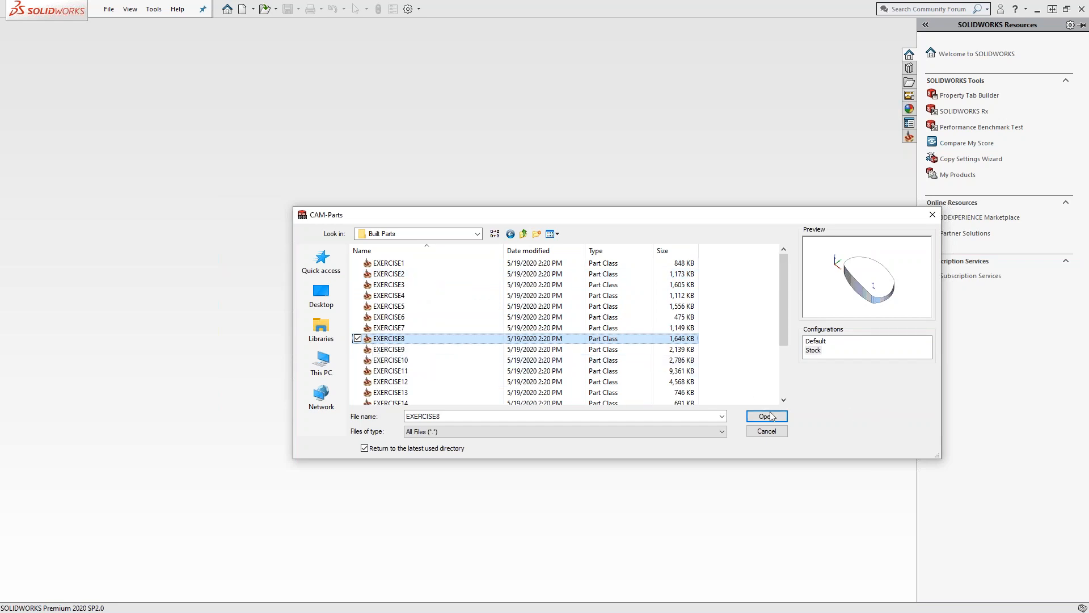
click(768, 416)
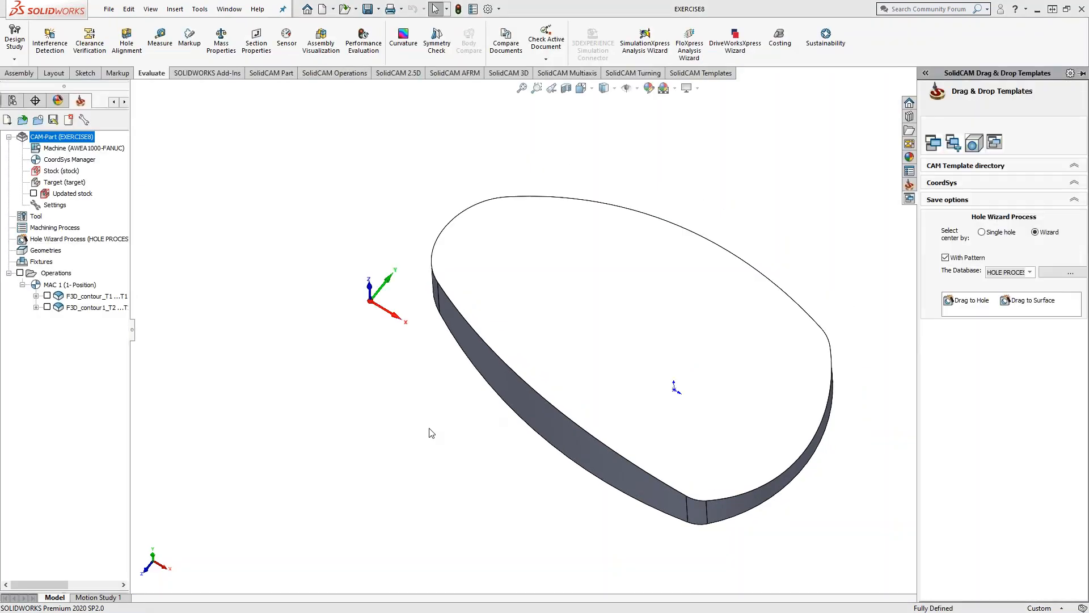
Widen the CAM tree and display the toolpaths of all operations on the EXERCISE8 part.
middle_drag(416, 336, 166, 375)
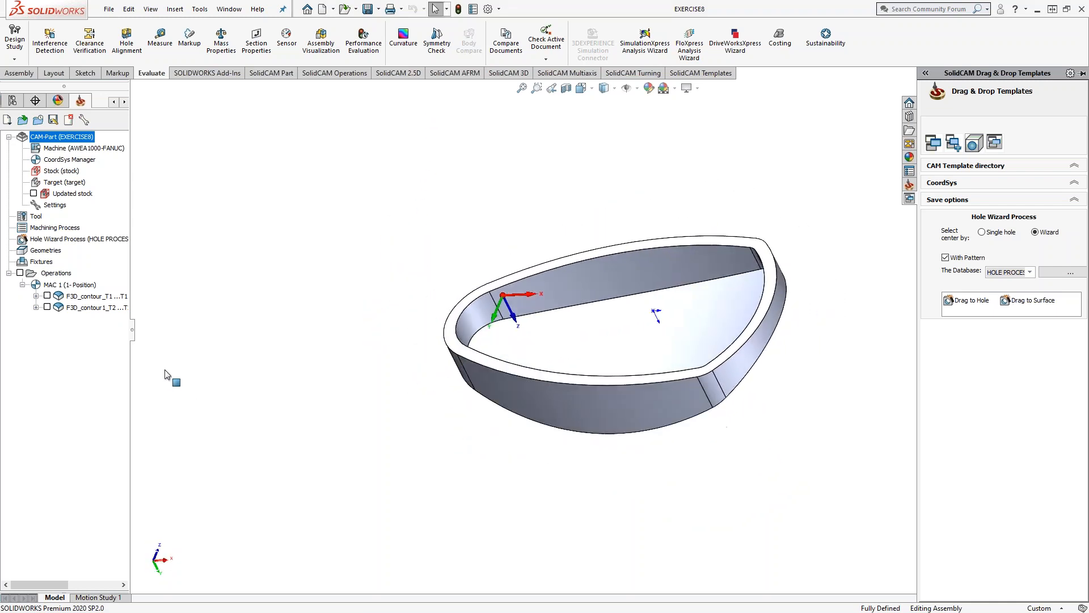
drag(132, 340, 248, 340)
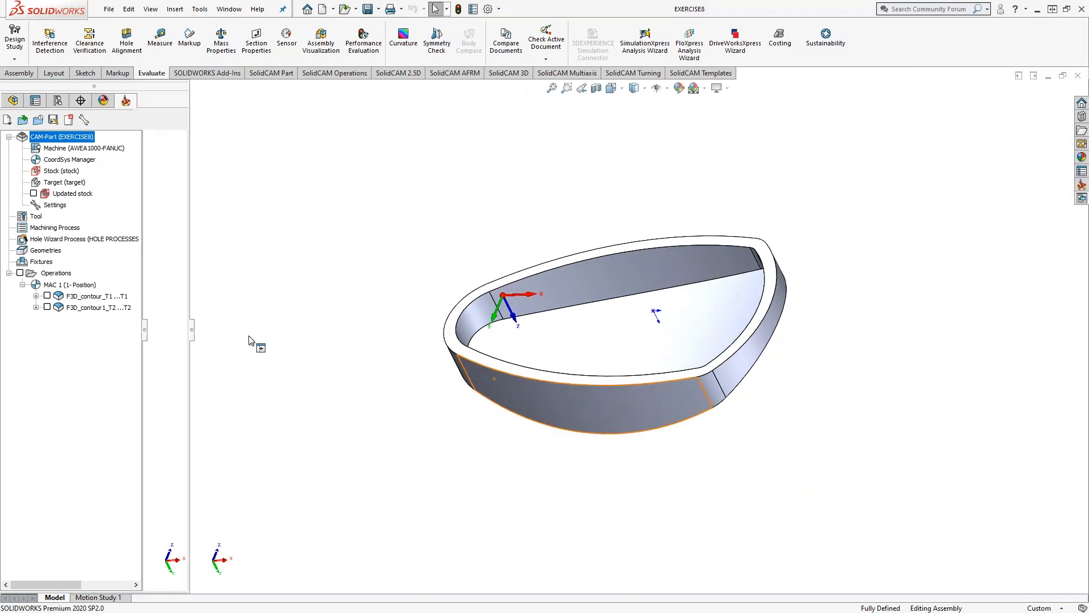
click(20, 273)
middle_drag(479, 284, 585, 284)
scroll(587, 312, down, 3)
middle_drag(589, 326, 559, 414)
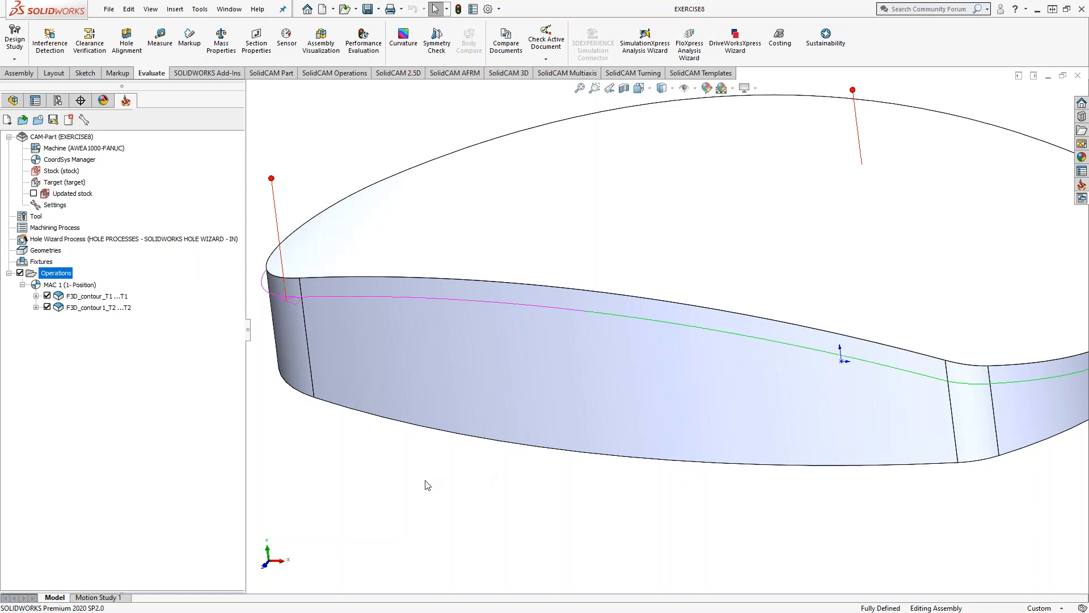
scroll(454, 480, up, 3)
middle_drag(479, 477, 661, 536)
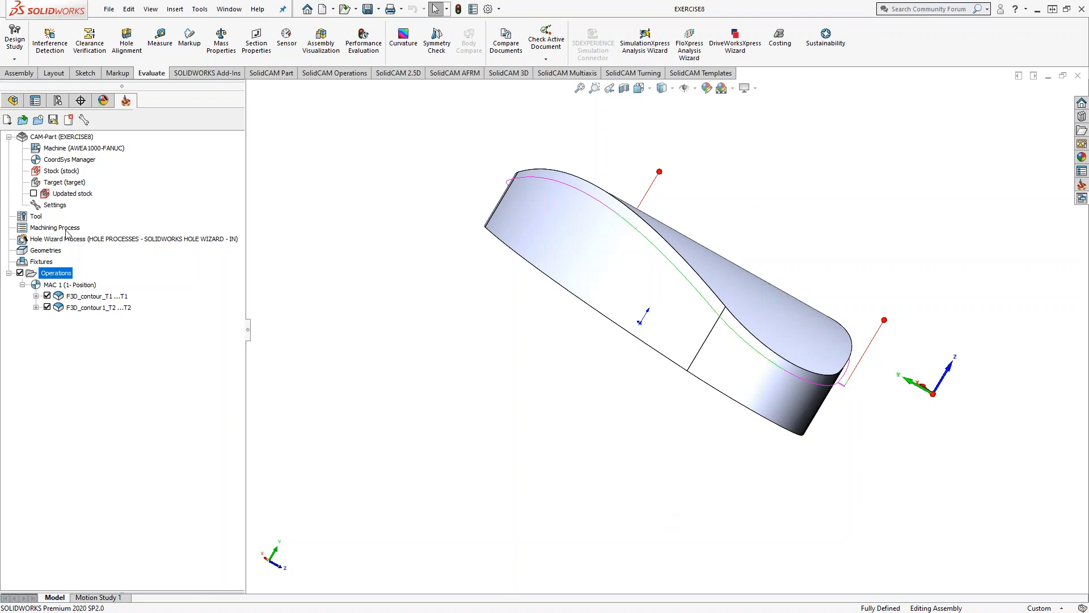
Review the end mill and spot drill colours in the part tool table, and close the table.
click(37, 217)
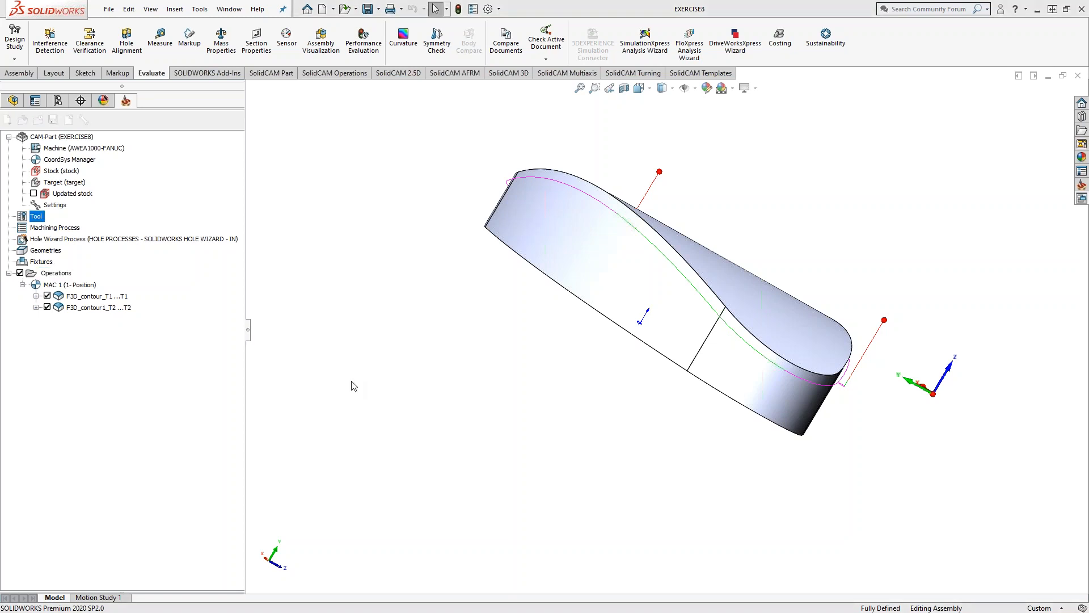
drag(562, 150, 293, 149)
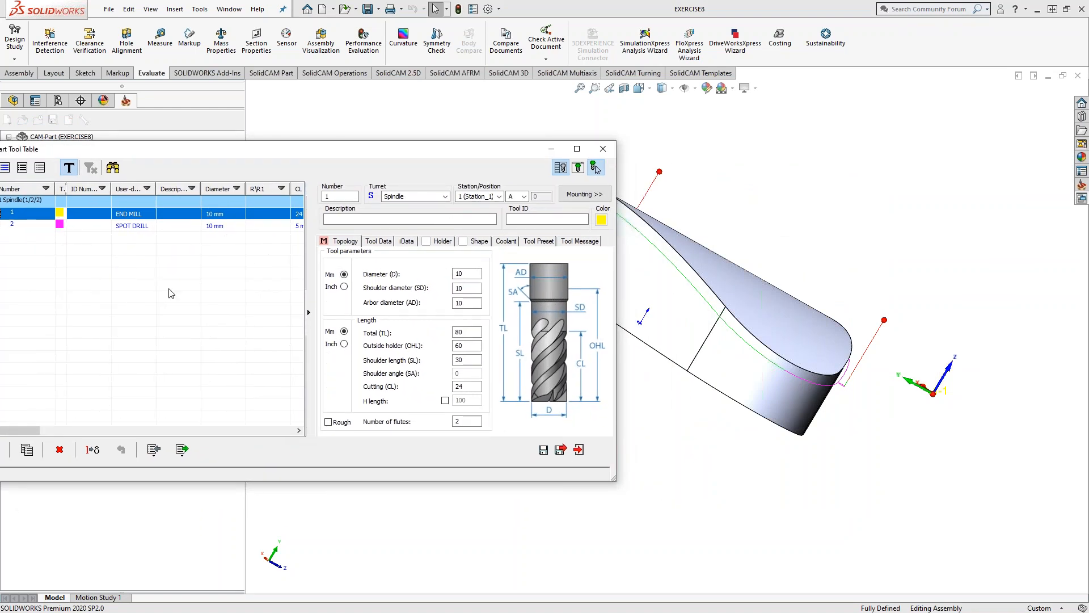
click(579, 450)
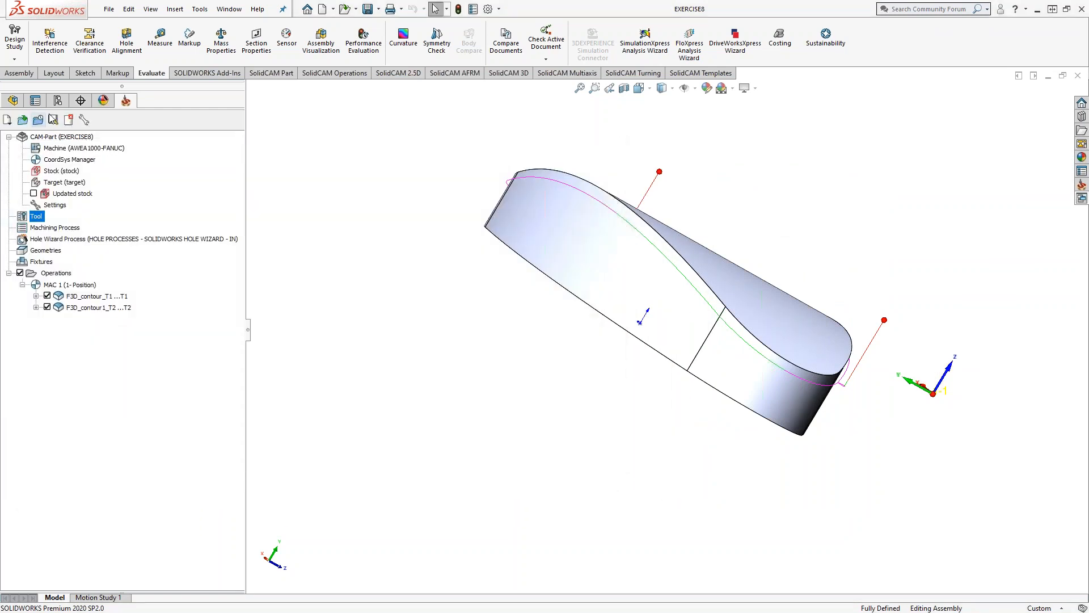
Activate the Default configuration of EXERCISE8 and inspect the toolpath inside the large hole.
click(57, 100)
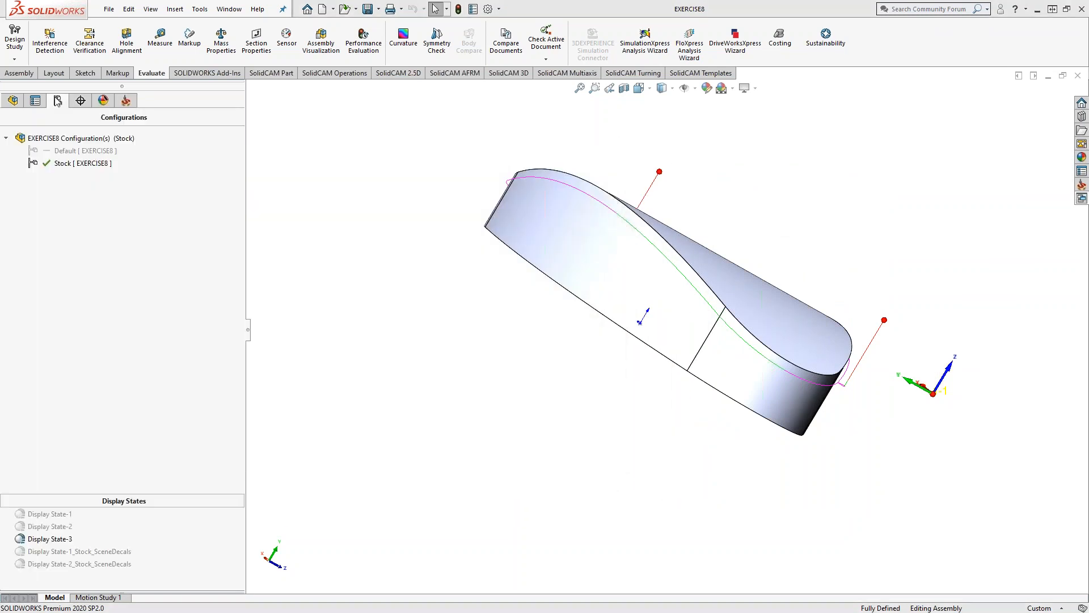
click(63, 151)
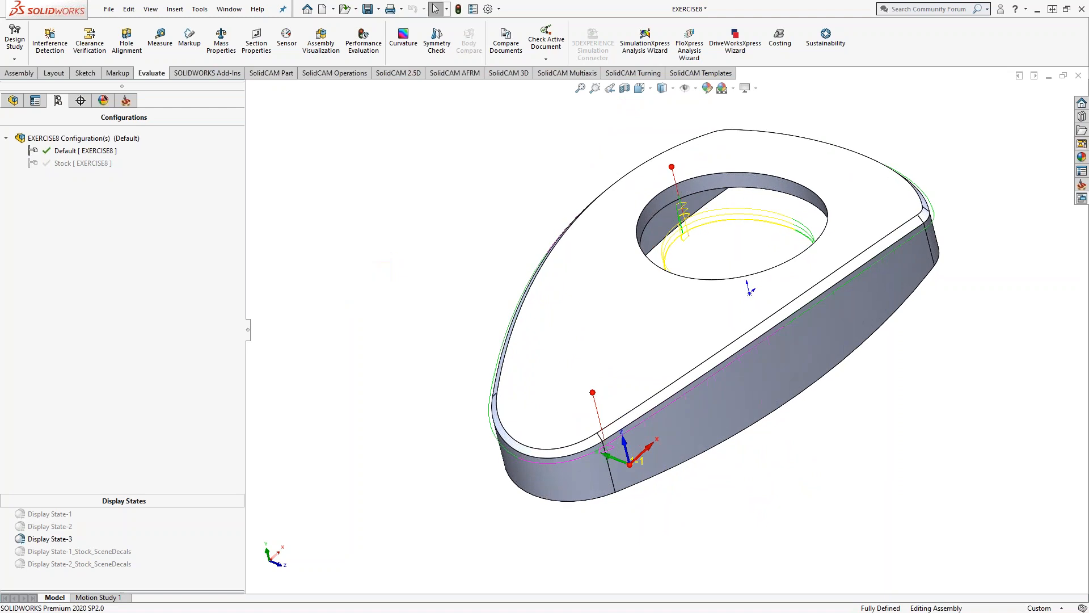
scroll(763, 209, down, 5)
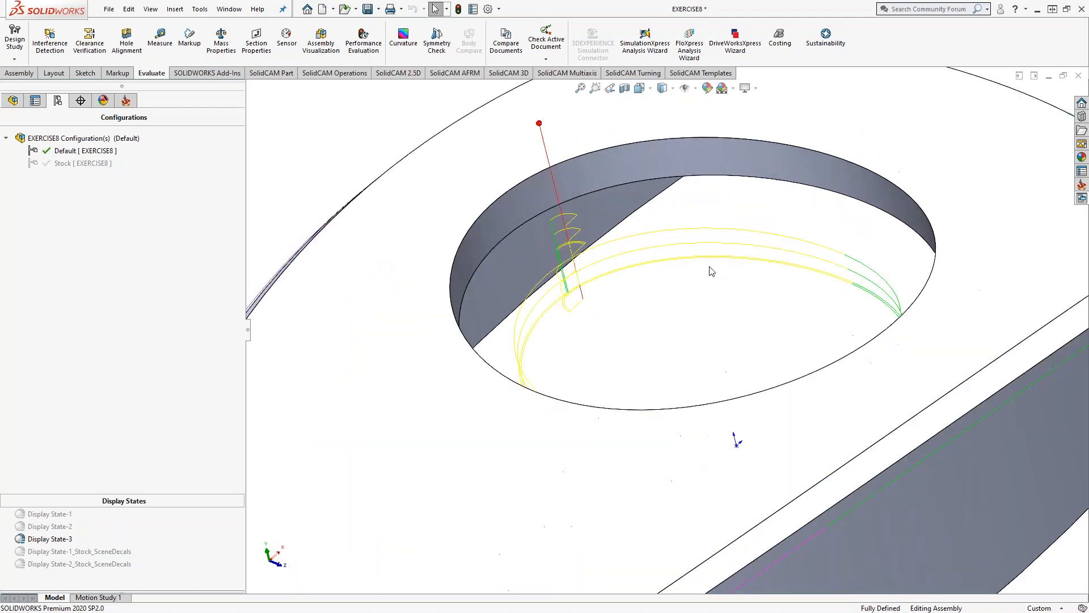
middle_drag(683, 266, 783, 309)
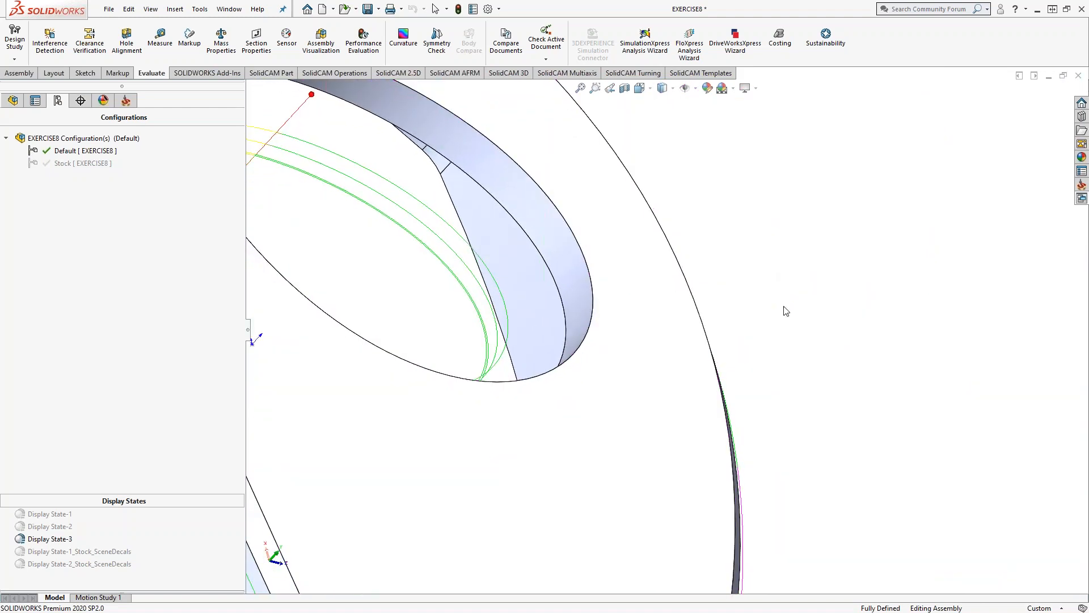
Return to the CAM tree and examine the contour toolpath along the part's chamfered outer edge.
click(126, 101)
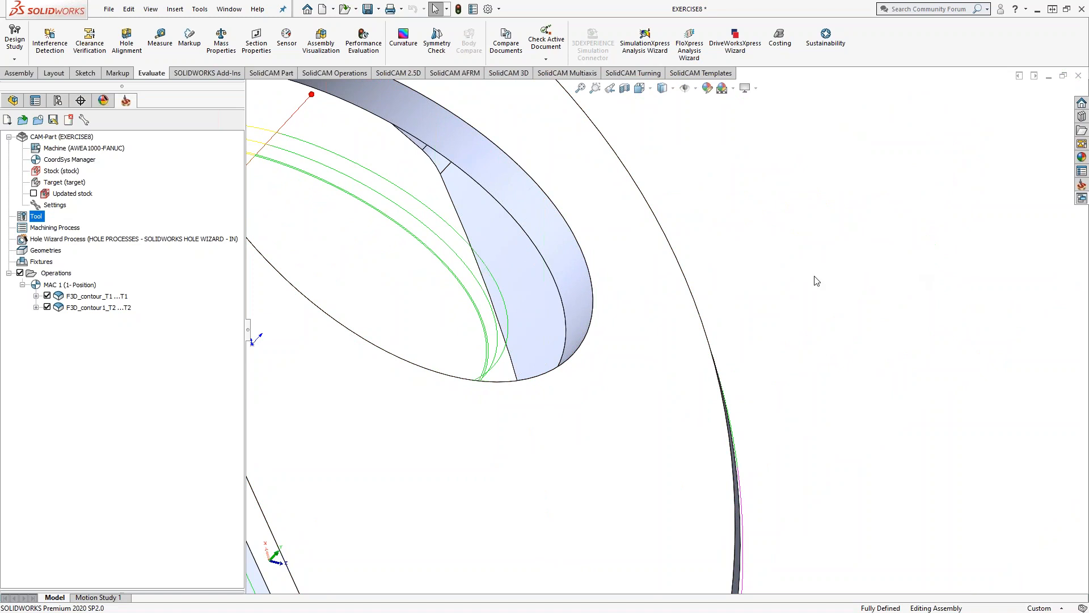
scroll(814, 280, up, 2)
scroll(806, 340, up, 2)
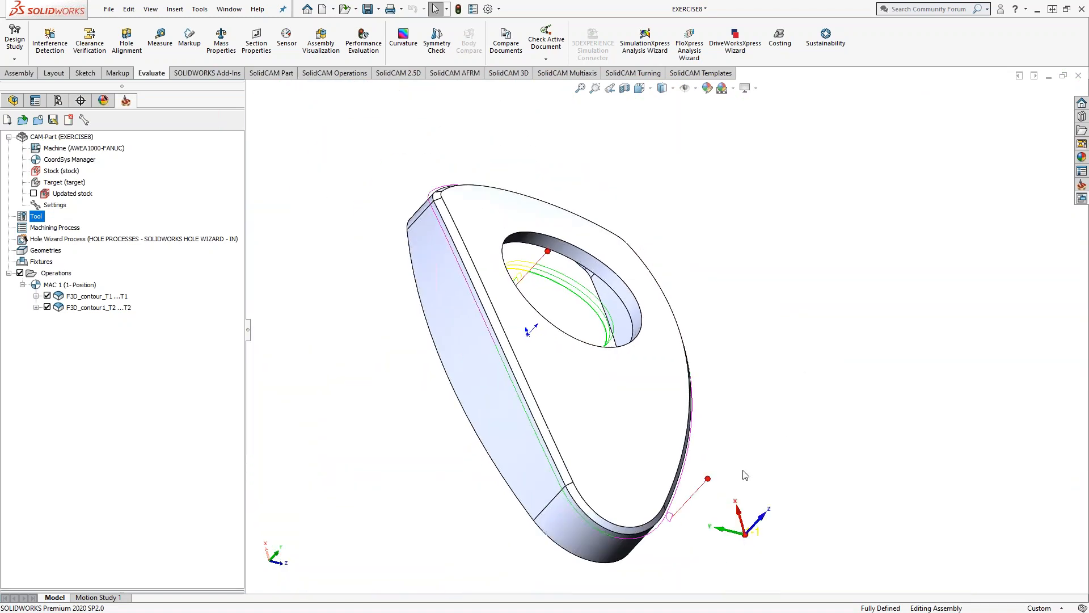
scroll(728, 499, down, 6)
middle_drag(651, 487, 789, 483)
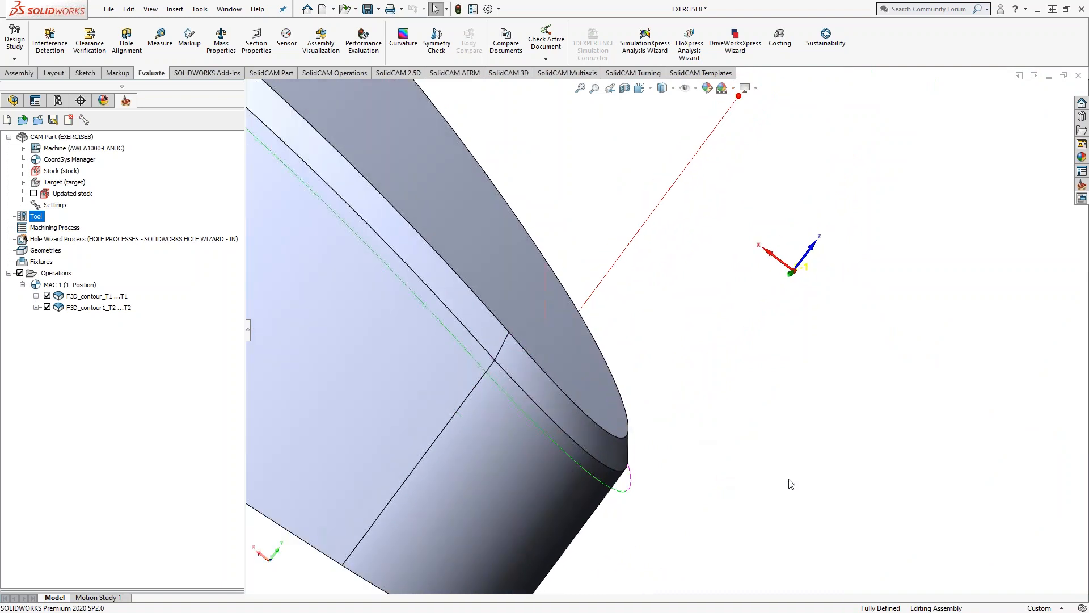
mouse_move(778, 489)
middle_down()
mouse_move(720, 452)
mouse_move(764, 472)
middle_up()
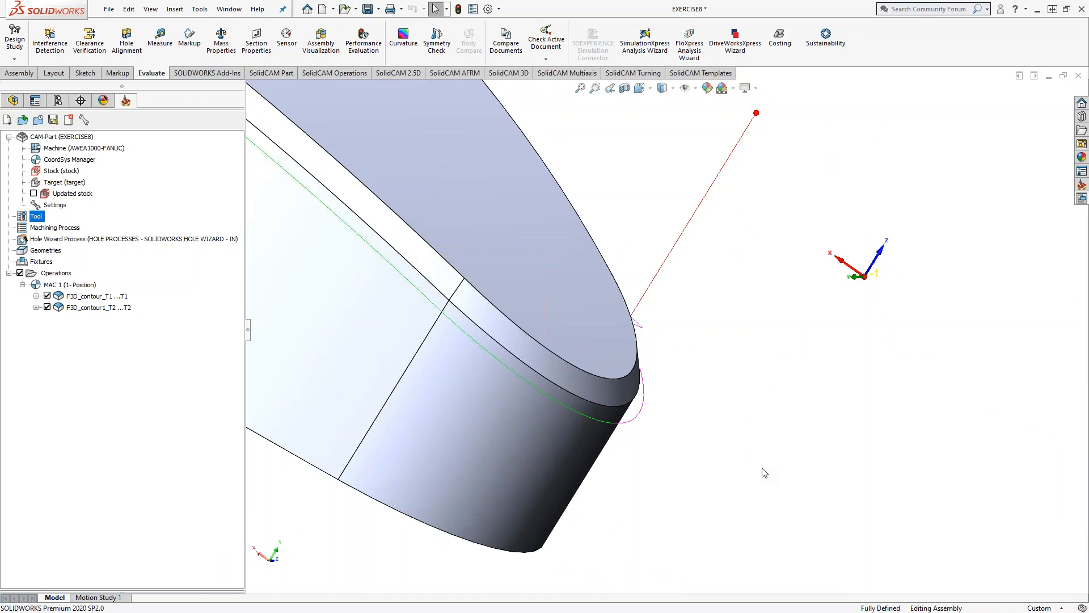
scroll(762, 468, up, 7)
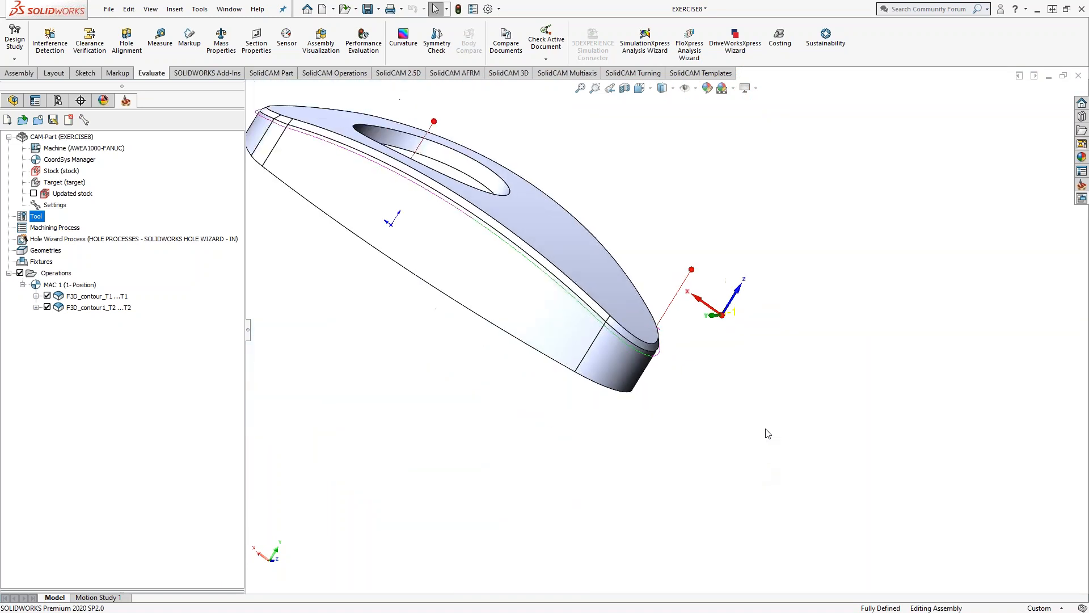
middle_drag(763, 469, 737, 470)
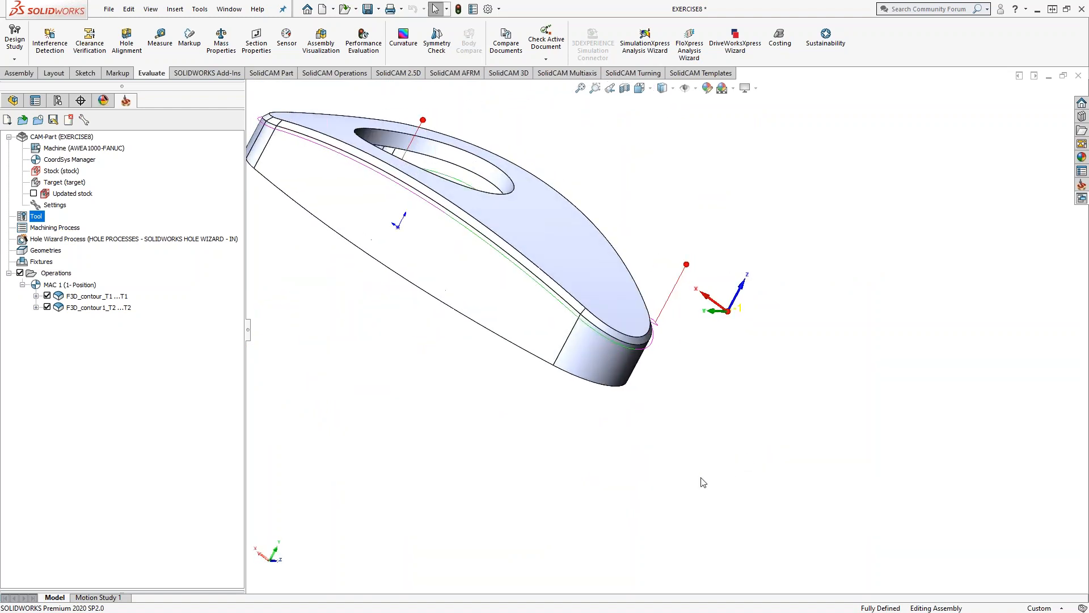
Run a SolidVerify simulation of all operations in EXERCISE8.
right_click(57, 273)
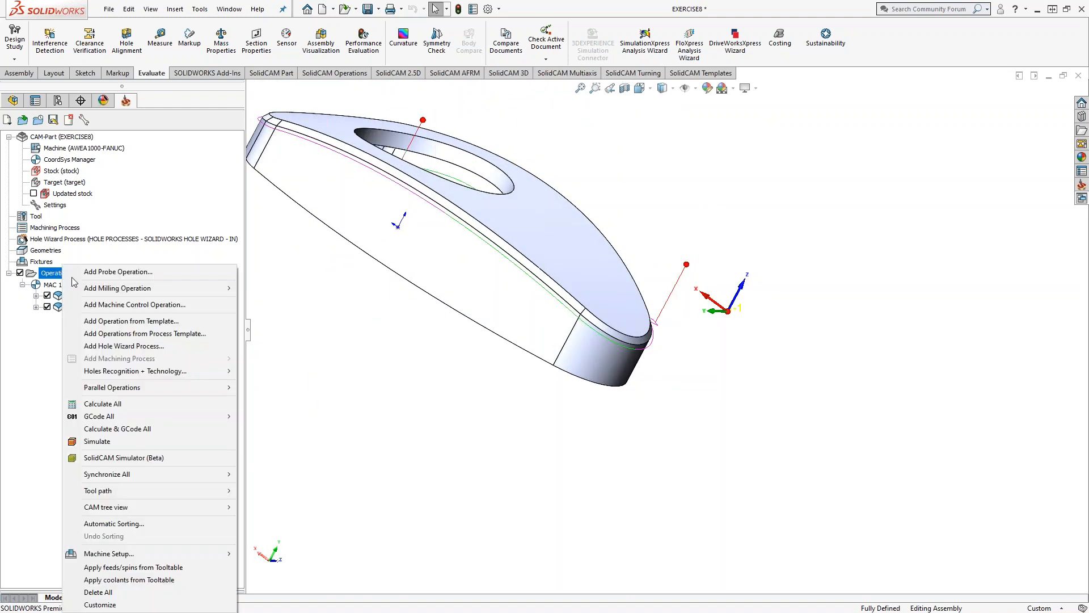
click(104, 442)
click(320, 401)
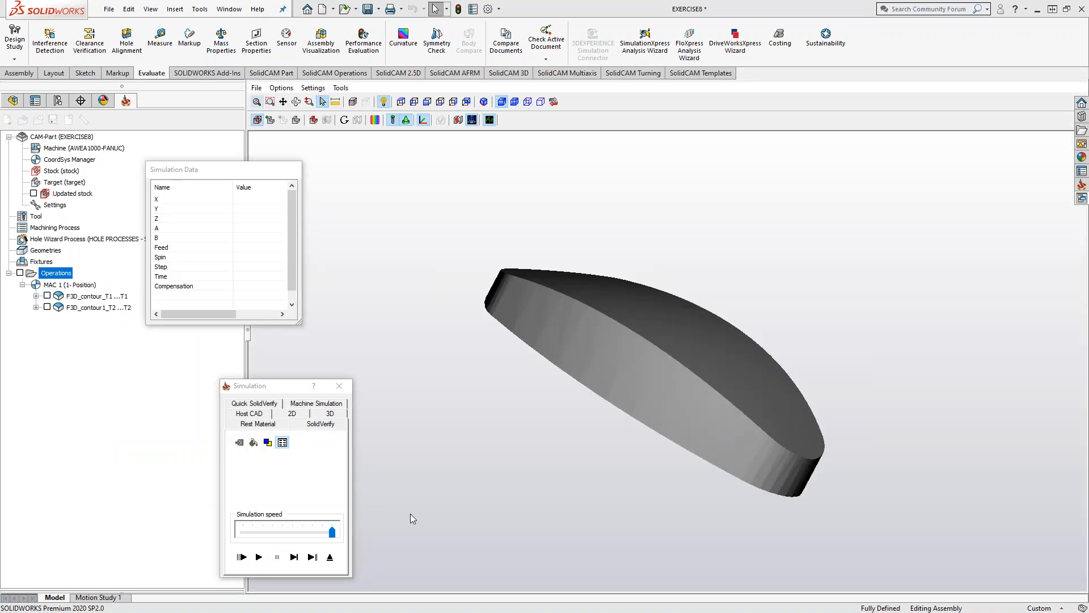
click(259, 557)
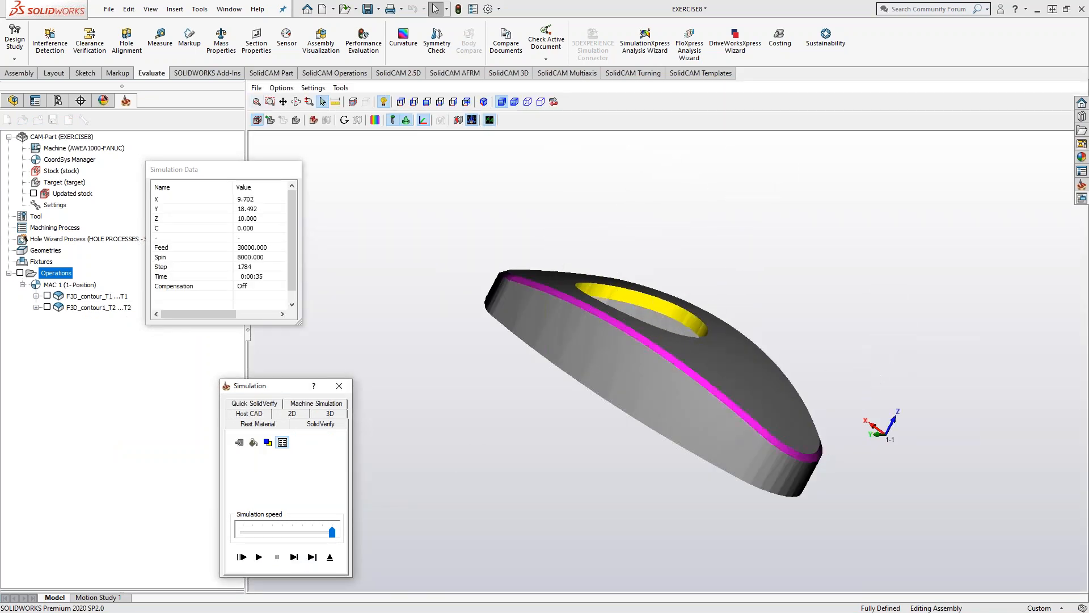
Examine the tool-coloured cuts on the simulated part from several sides, and exit the simulation.
middle_drag(578, 408, 464, 298)
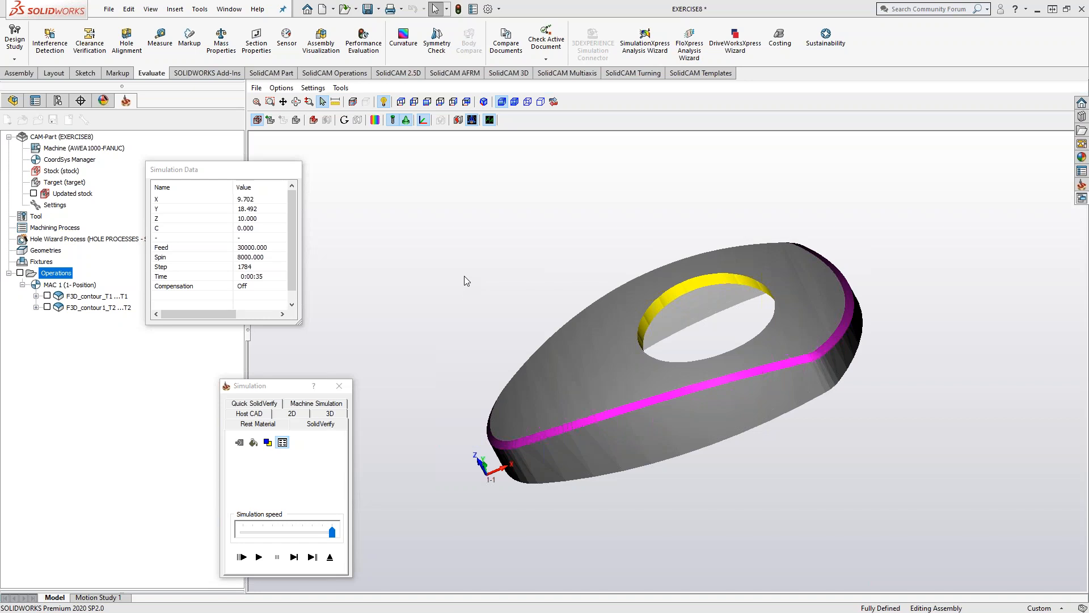
middle_drag(520, 274, 509, 393)
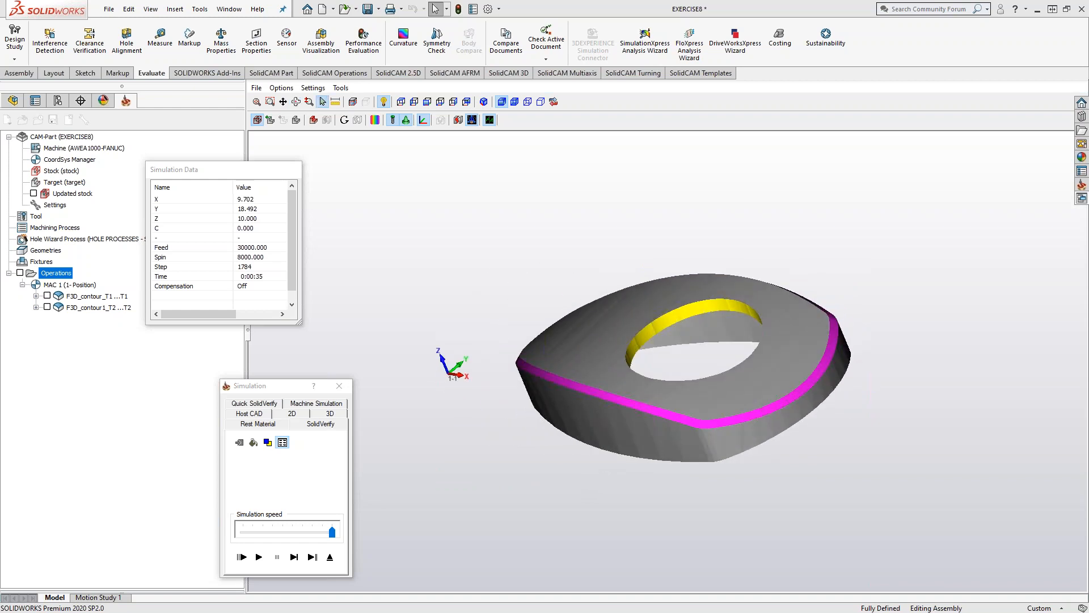
mouse_move(513, 279)
middle_down()
mouse_move(454, 284)
mouse_move(513, 284)
mouse_move(525, 233)
mouse_move(559, 224)
mouse_move(528, 267)
mouse_move(465, 273)
mouse_move(489, 278)
mouse_move(499, 267)
middle_up()
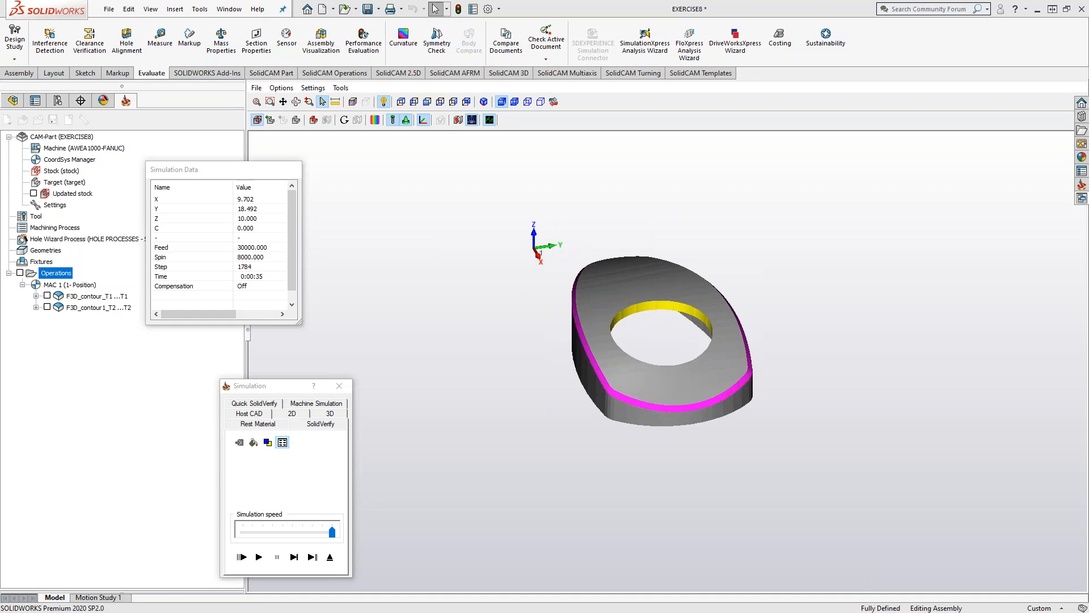
click(330, 557)
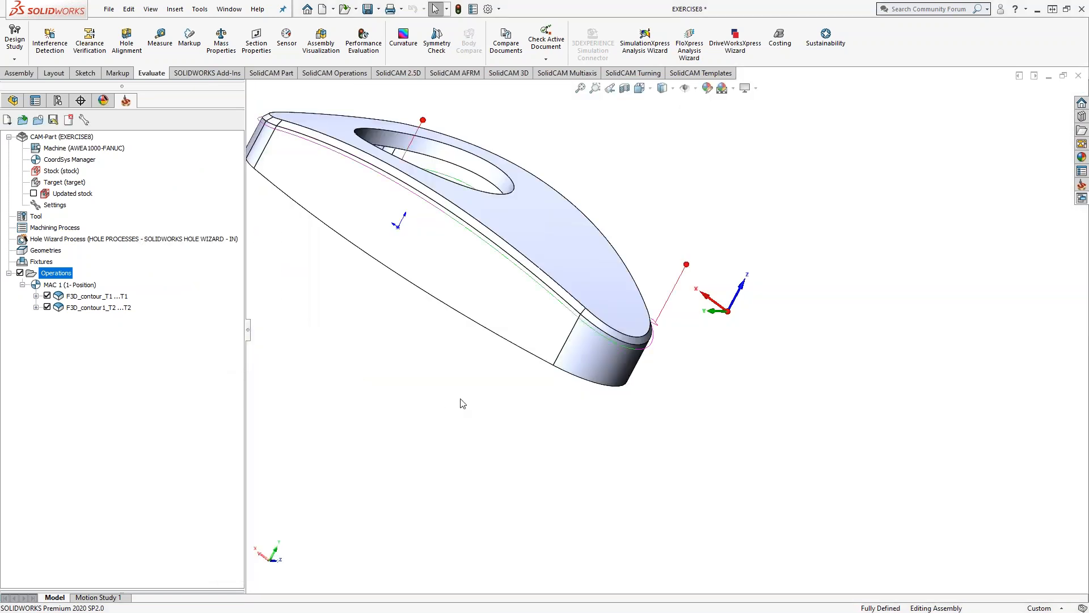
Open MULTI POCKET FACE TEMPLATE from the recent CAM-Parts and display the whole part.
middle_drag(462, 399, 593, 267)
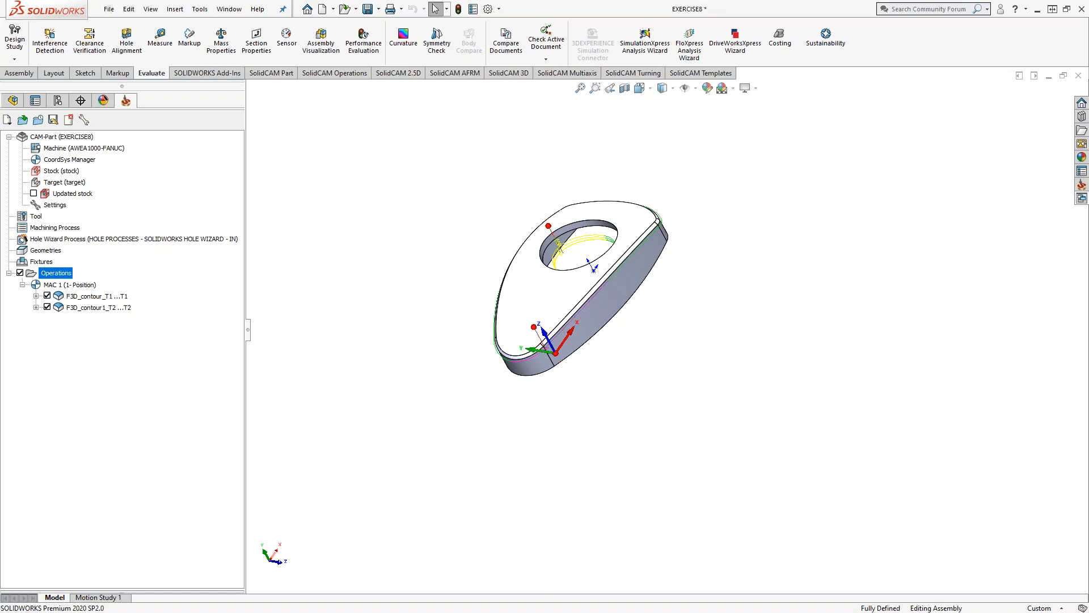
click(200, 9)
mouse_move(267, 63)
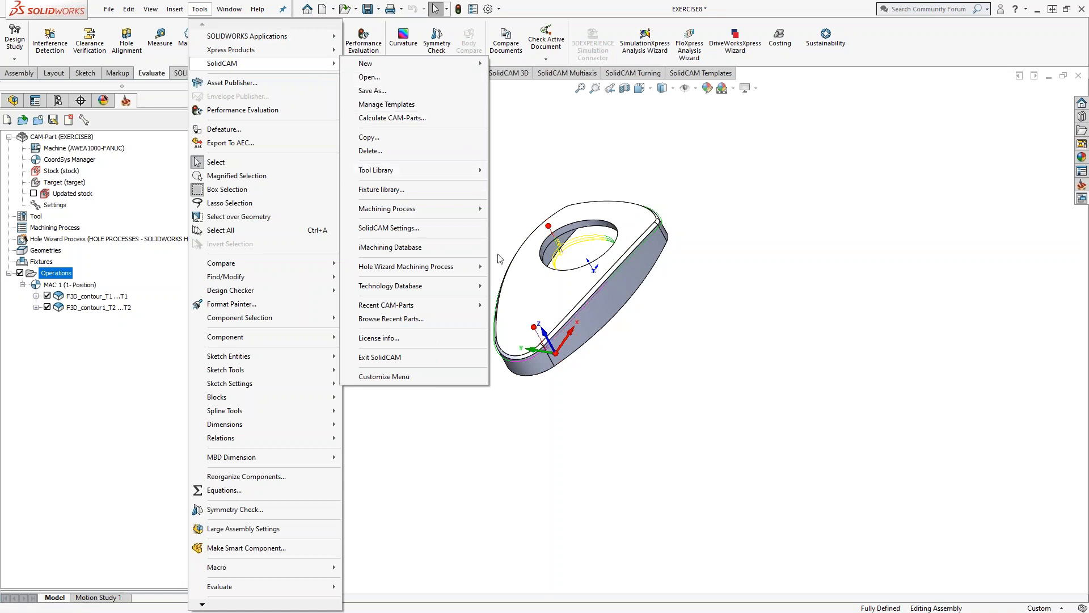
mouse_move(419, 307)
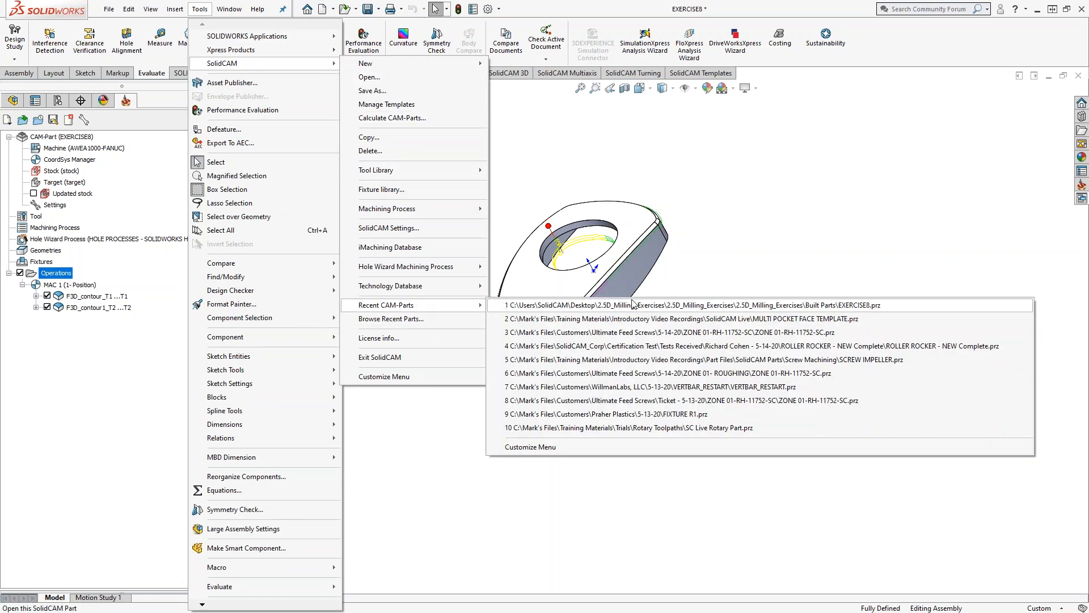
click(846, 318)
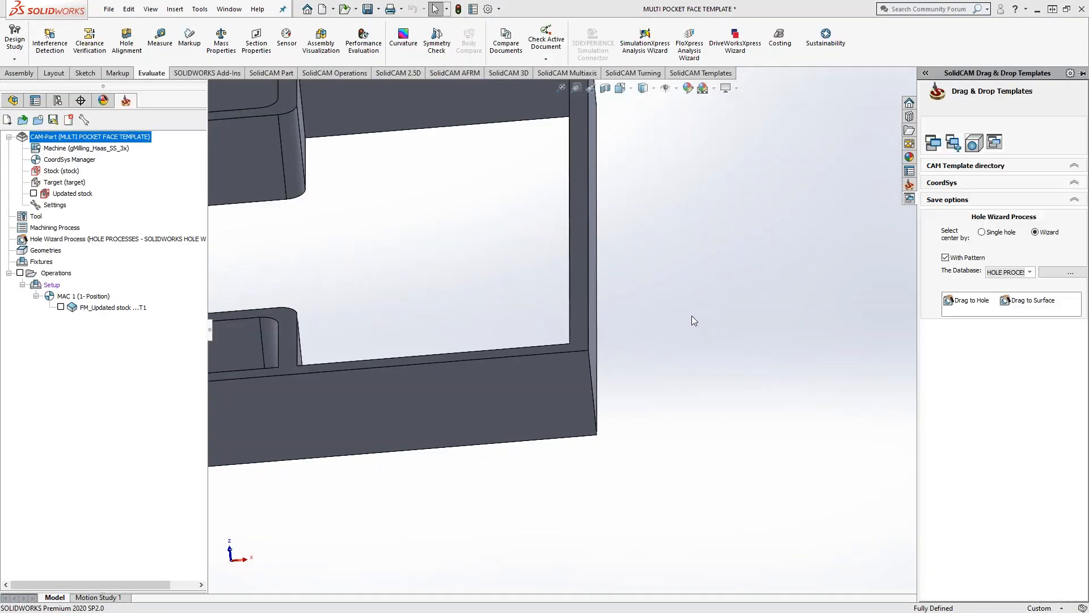
scroll(692, 316, up, 6)
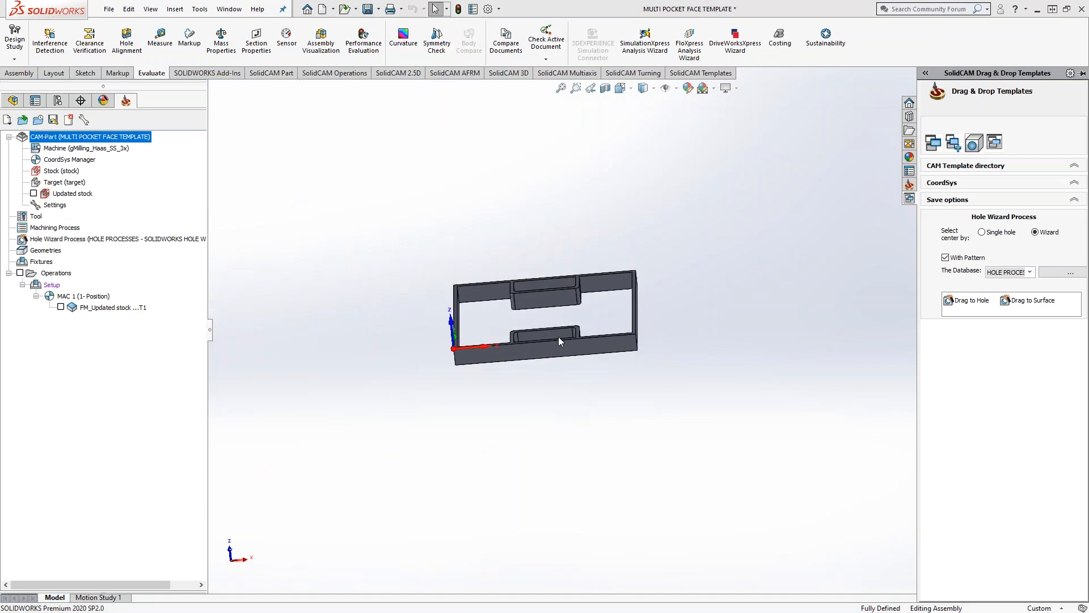
middle_drag(578, 324, 549, 379)
key(f)
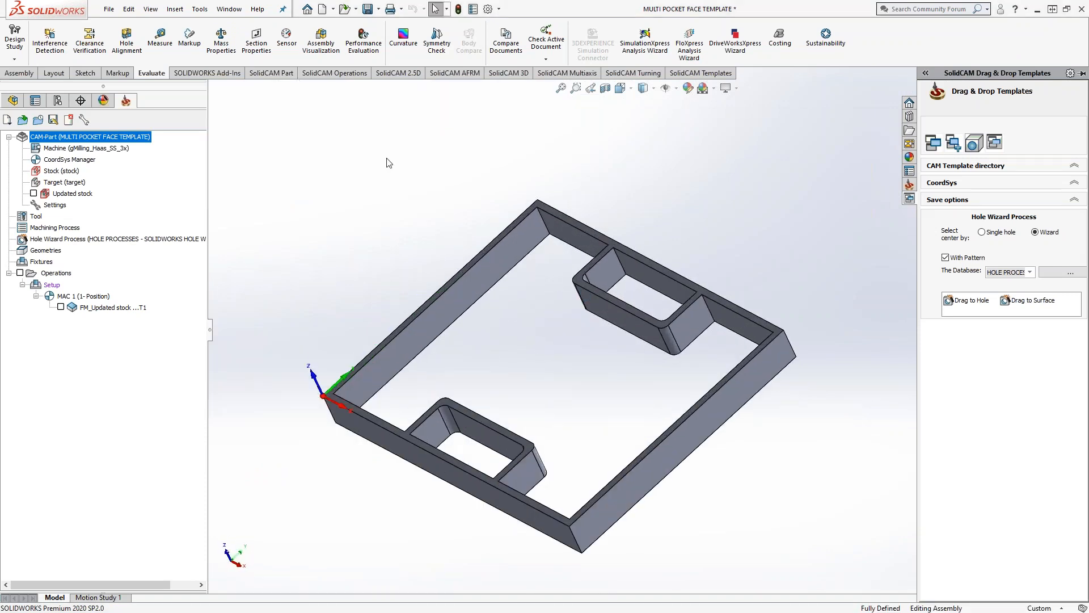
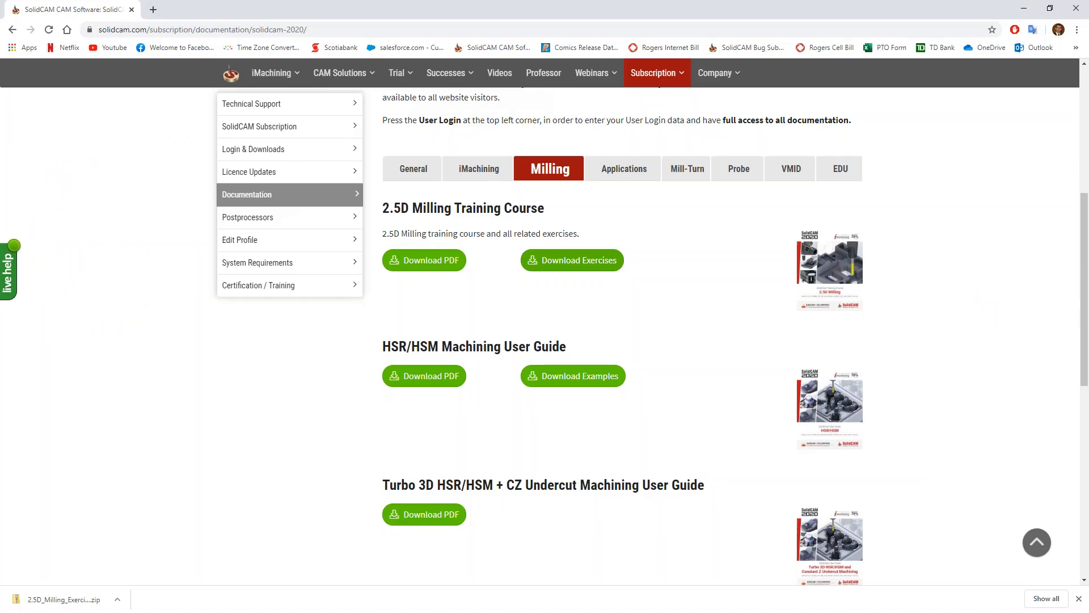
In the Chrome browser, go to YouTube and open the SolidCAM University channel from the subscriptions.
click(111, 47)
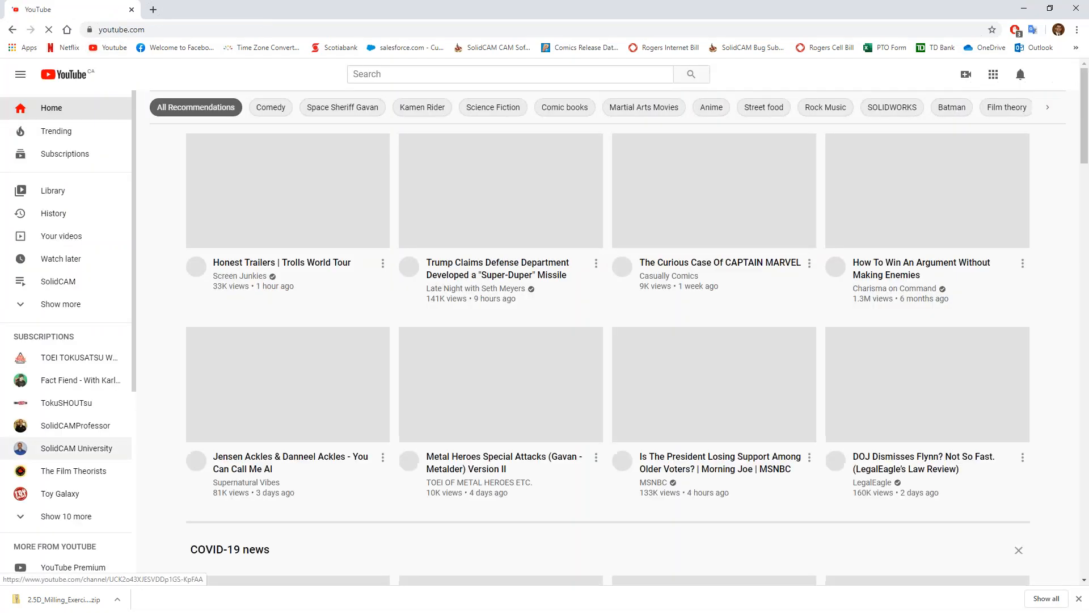
click(77, 447)
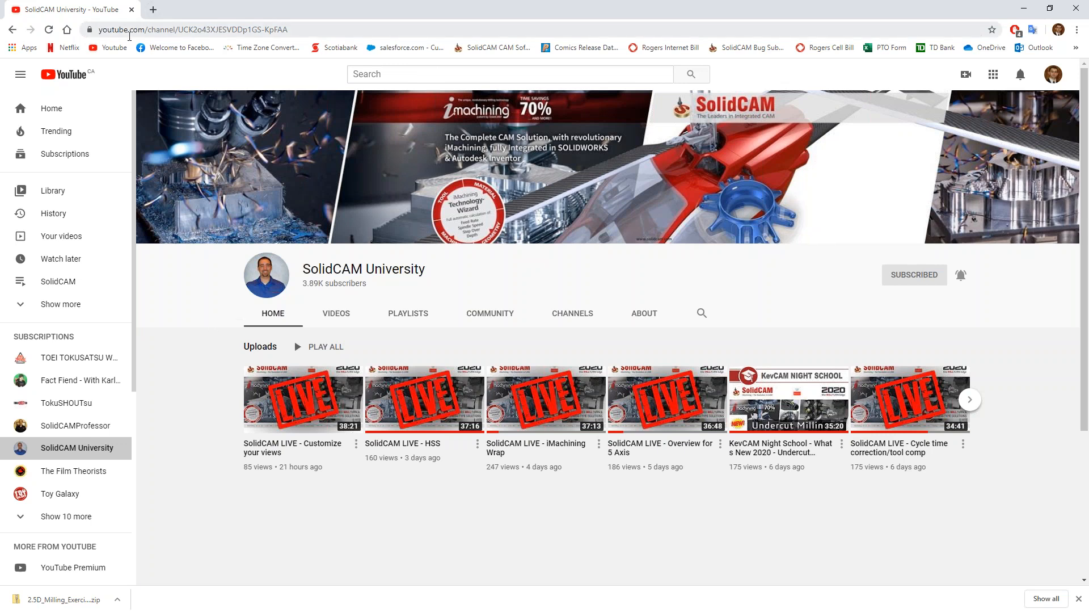
click(393, 73)
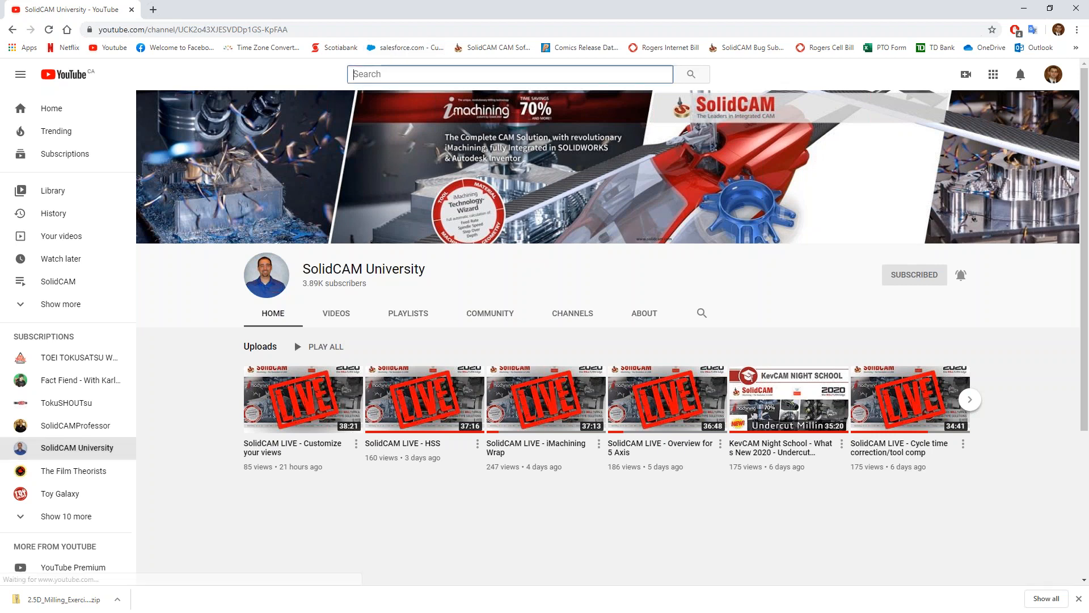
click(323, 75)
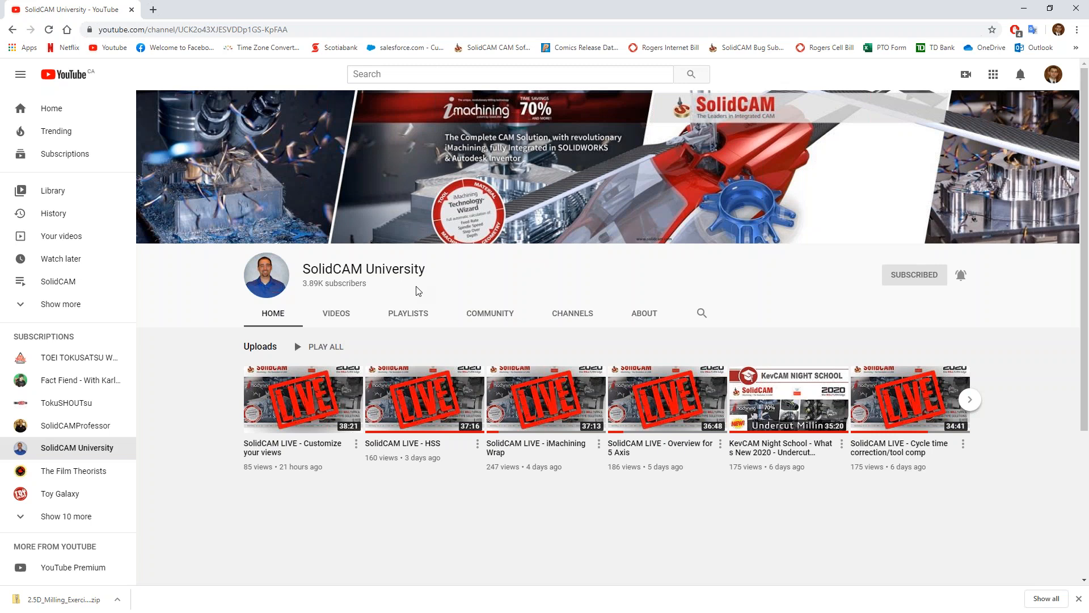
Show the channel's full list of uploaded videos and look through the recent SolidCAM LIVE recordings.
click(338, 314)
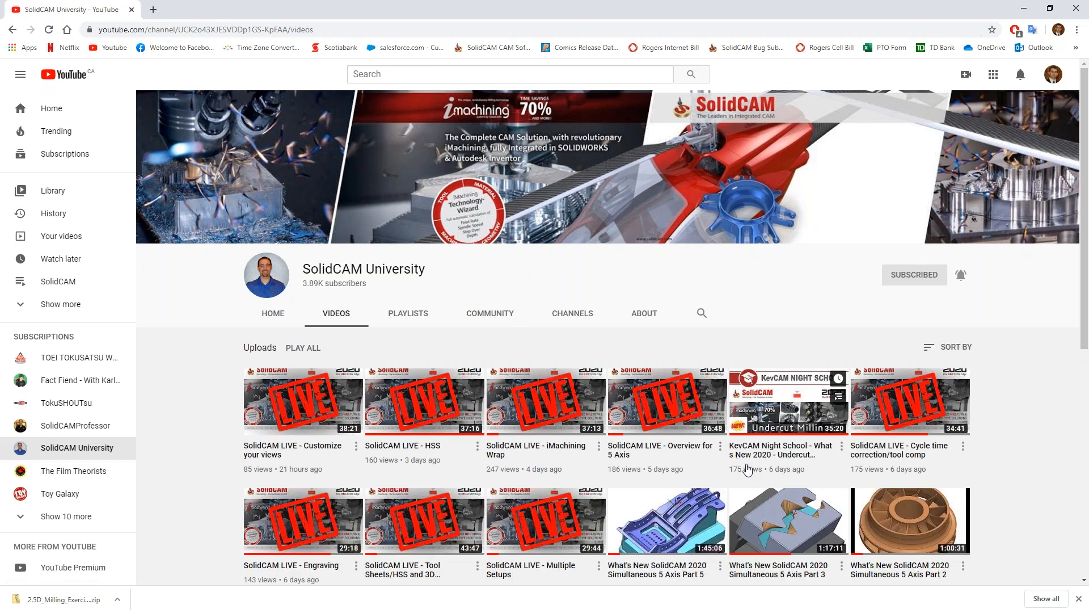
scroll(804, 422, down, 2)
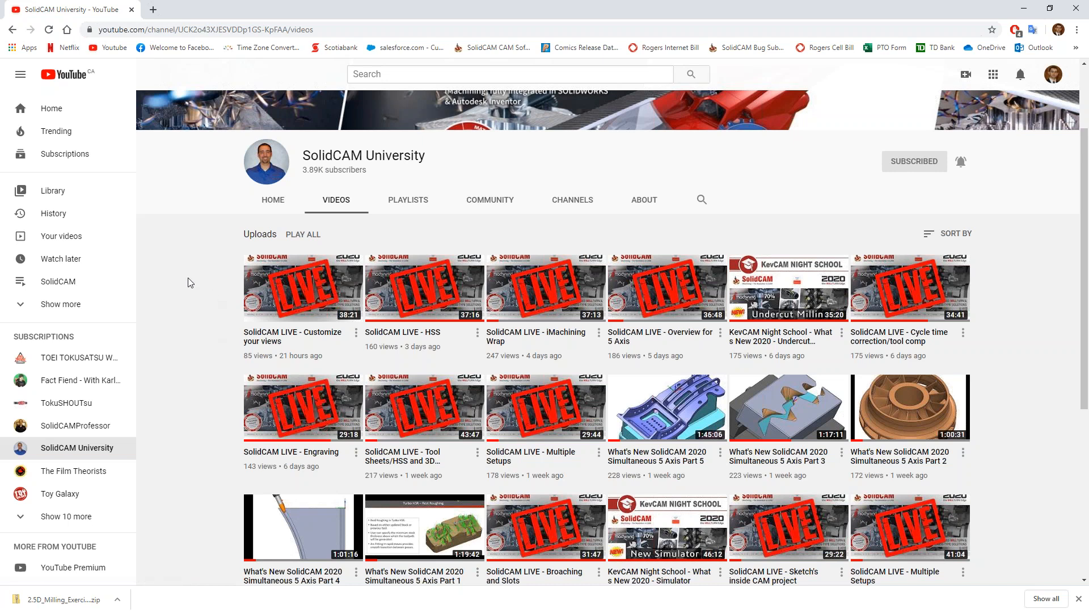
scroll(454, 289, down, 2)
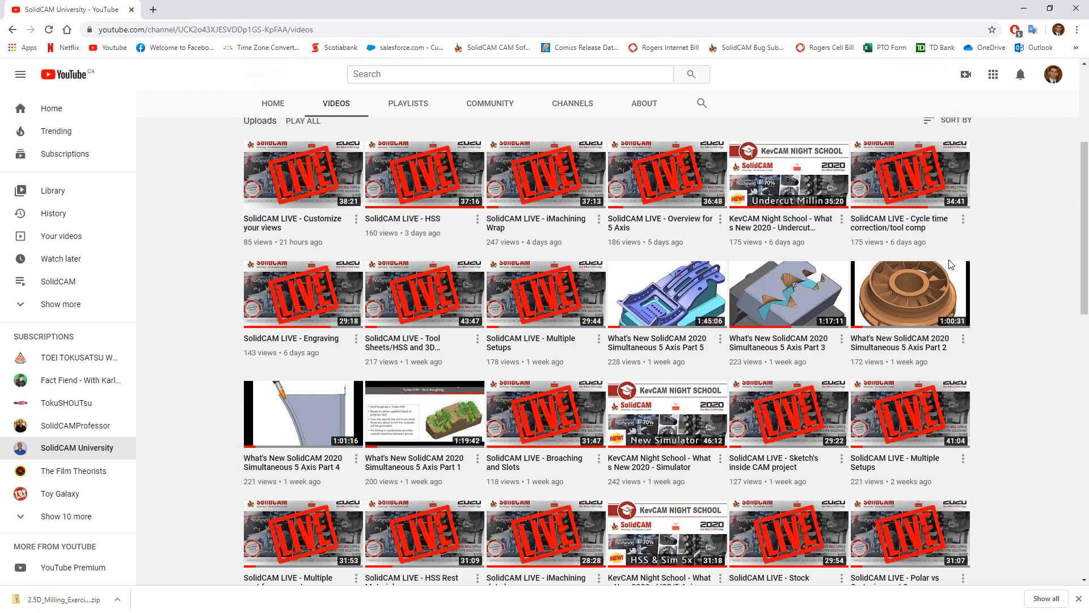
Open the video SolidCAM LIVE - Multiple Setups and play it muted at playback speed 2.
click(527, 321)
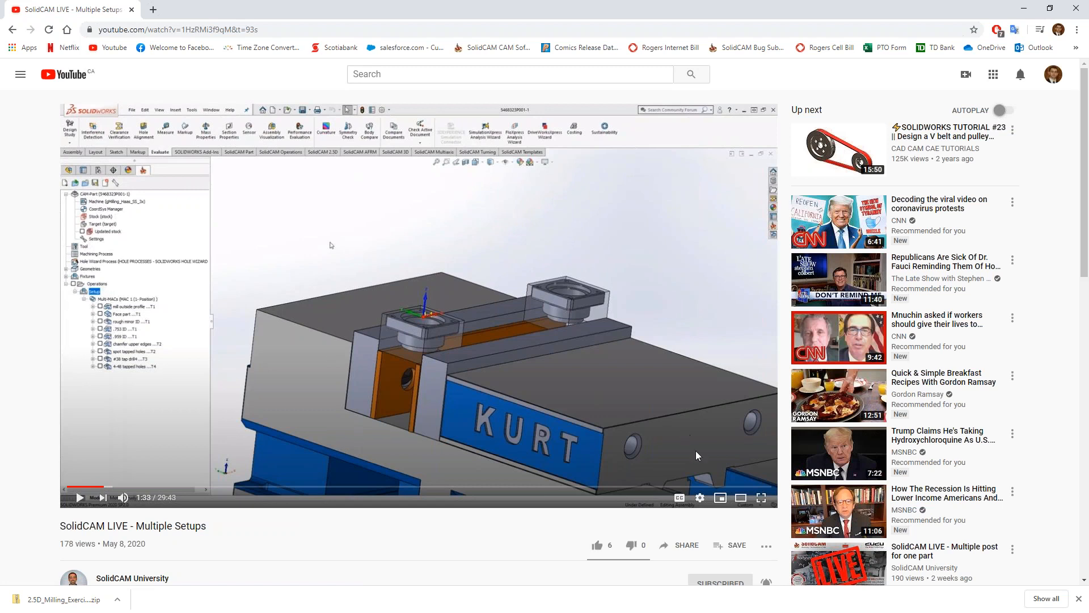
click(699, 498)
click(689, 421)
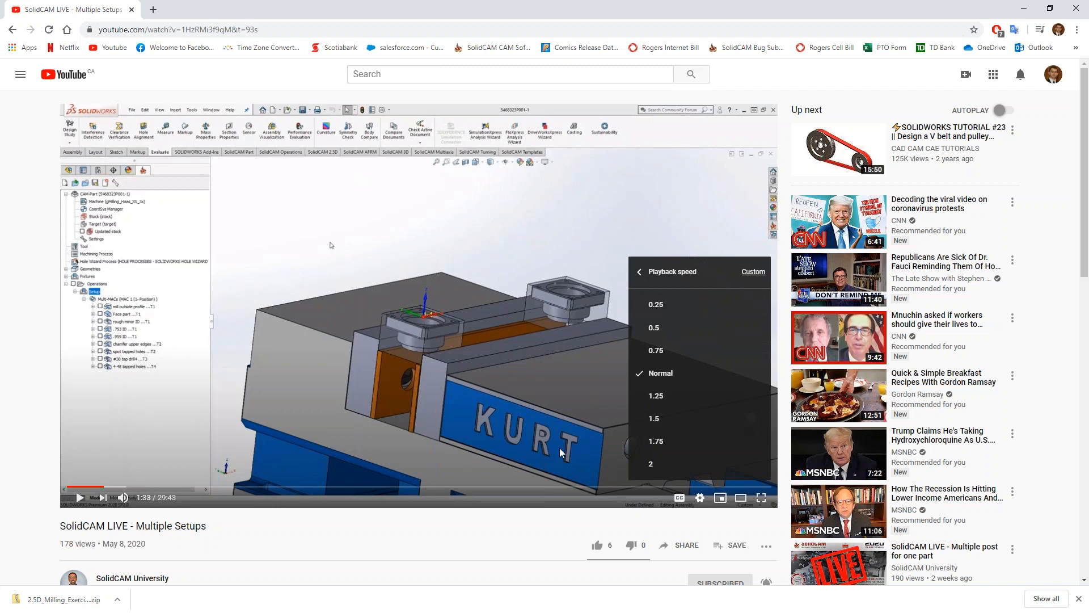
click(652, 472)
click(123, 499)
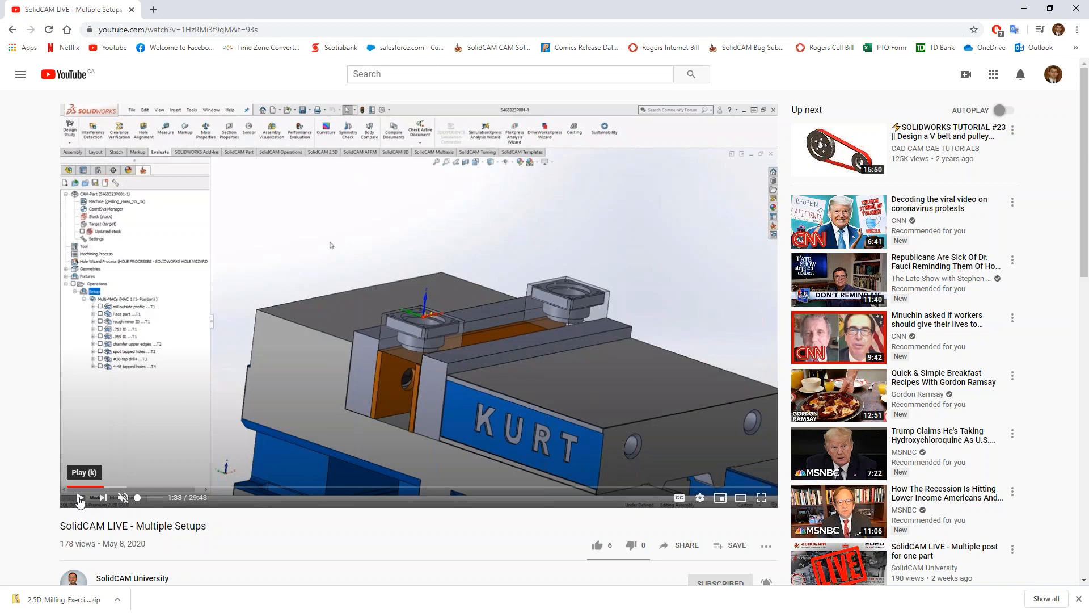
click(80, 498)
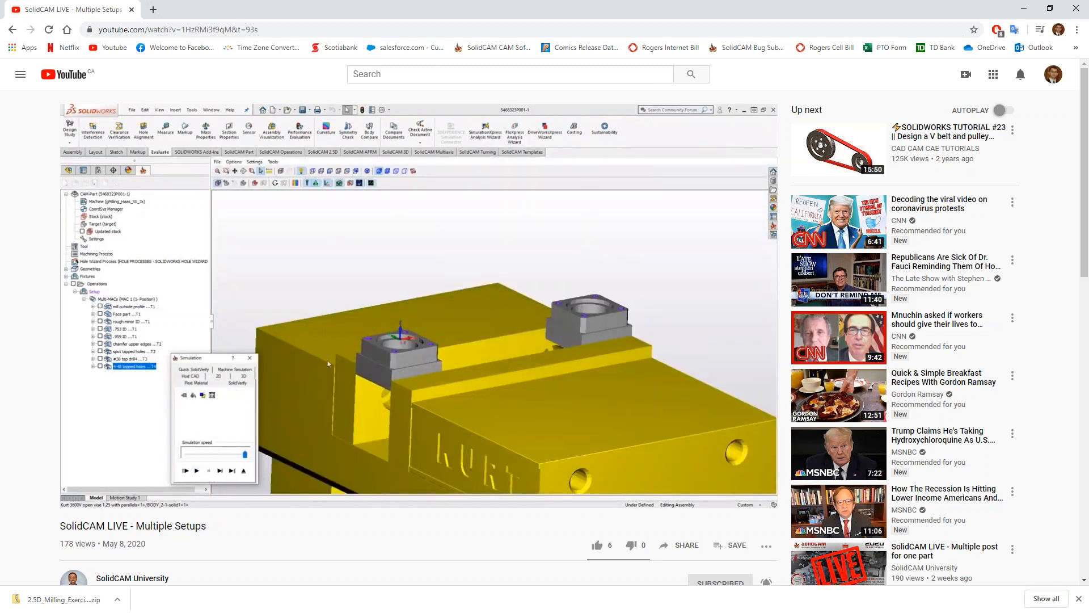
scroll(344, 244, down, 1)
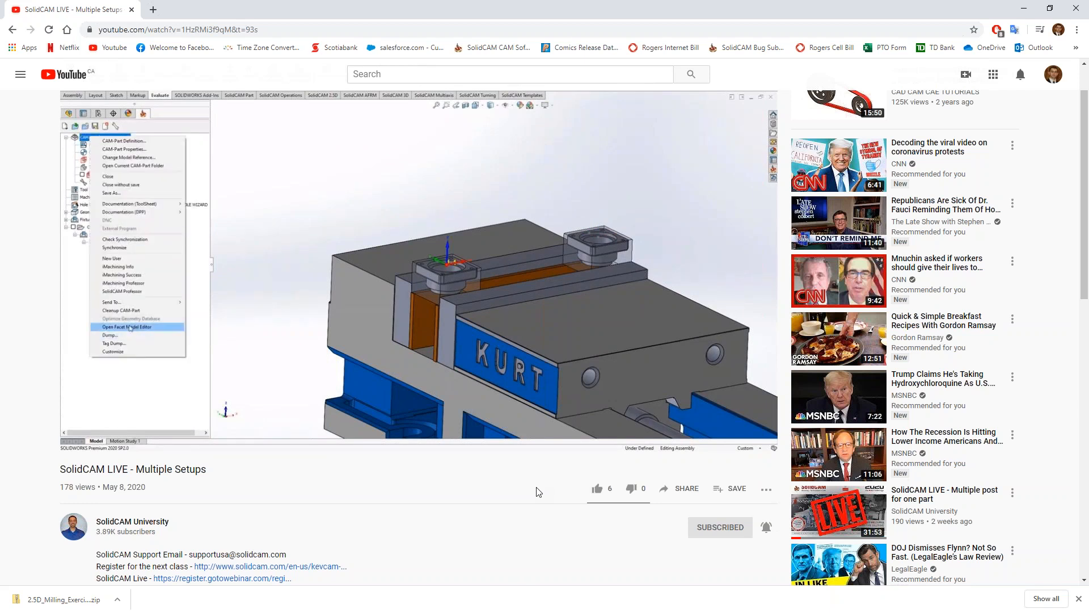
Search the web for "encino man" in a new browser tab and look through the results.
click(153, 9)
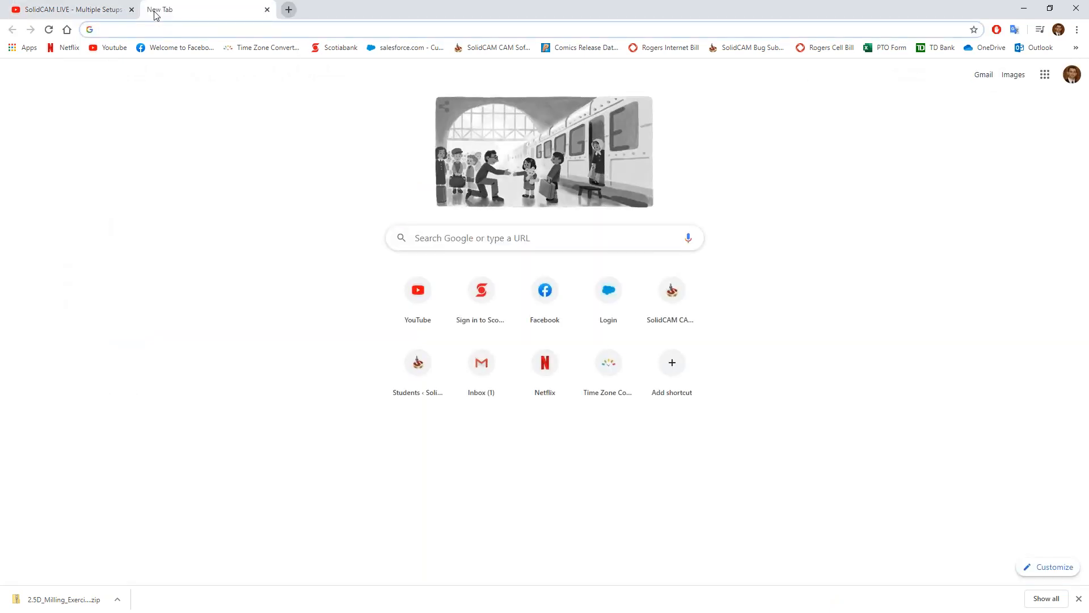
text(encino man)
key(Return)
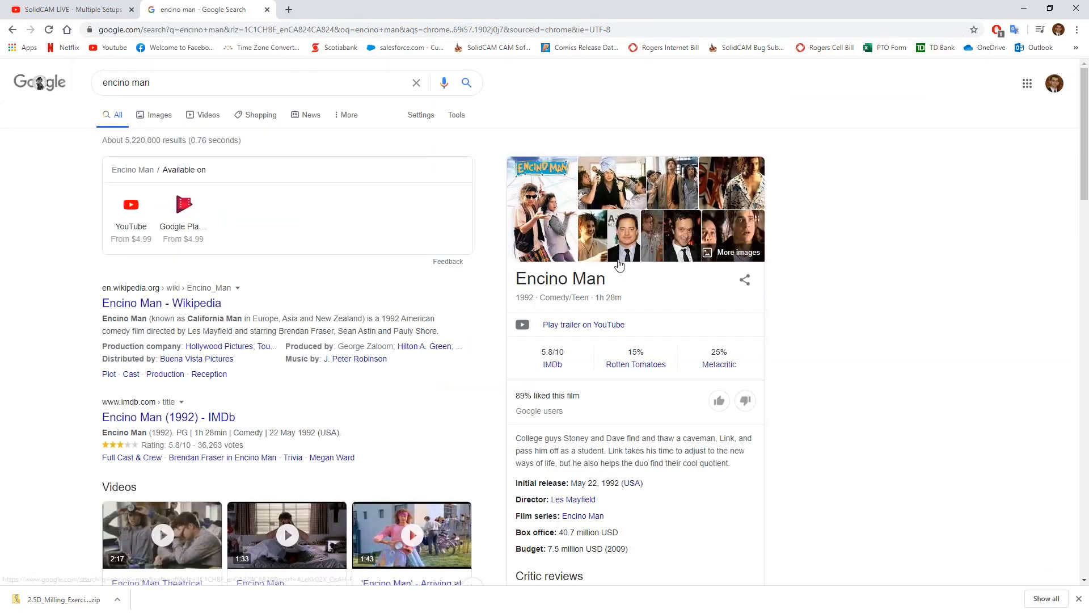
scroll(619, 265, down, 2)
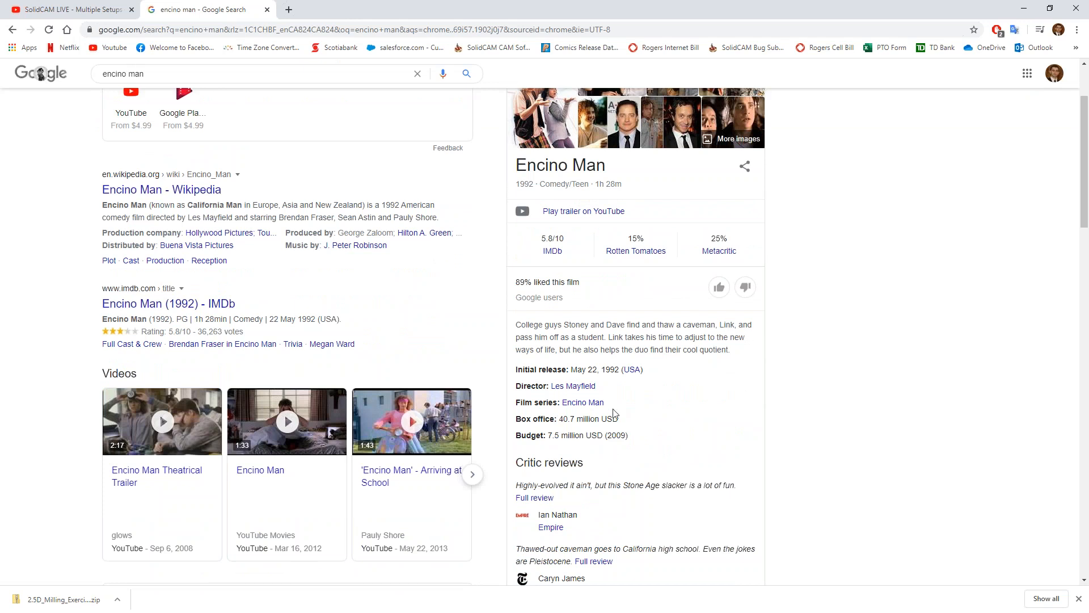
Open the Encino Man Wikipedia article, examine its plot and cast details, and close the tab to return to the video.
click(183, 190)
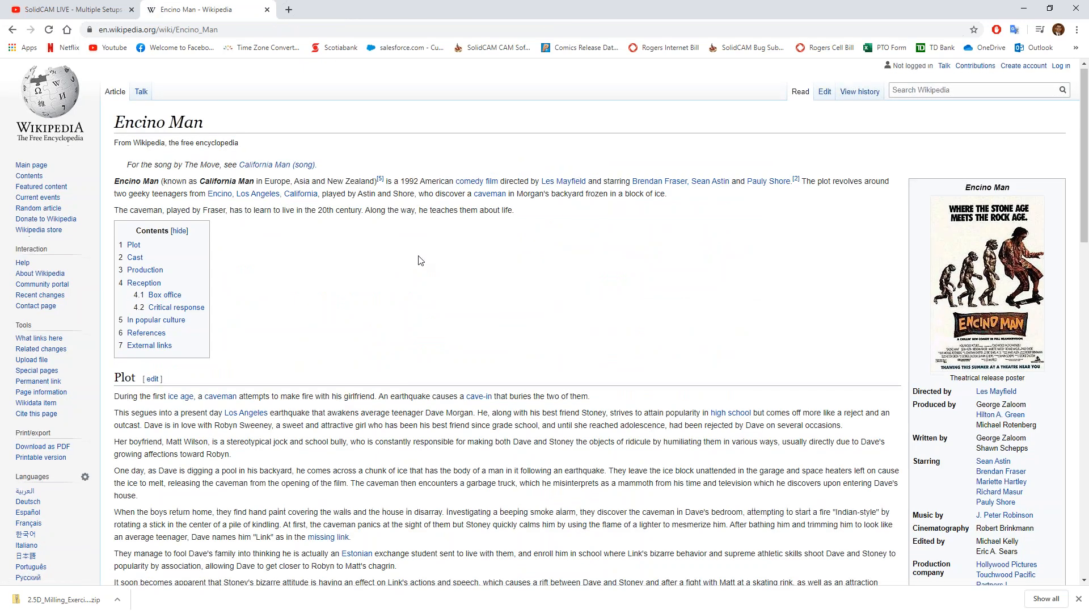
scroll(420, 261, down, 4)
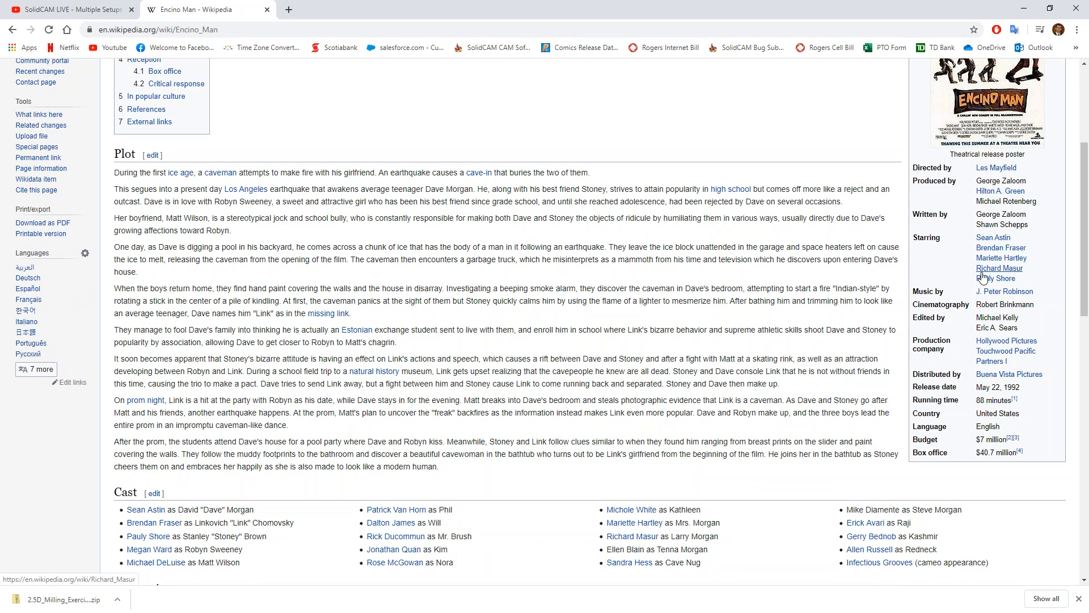
click(266, 9)
scroll(318, 313, up, 1)
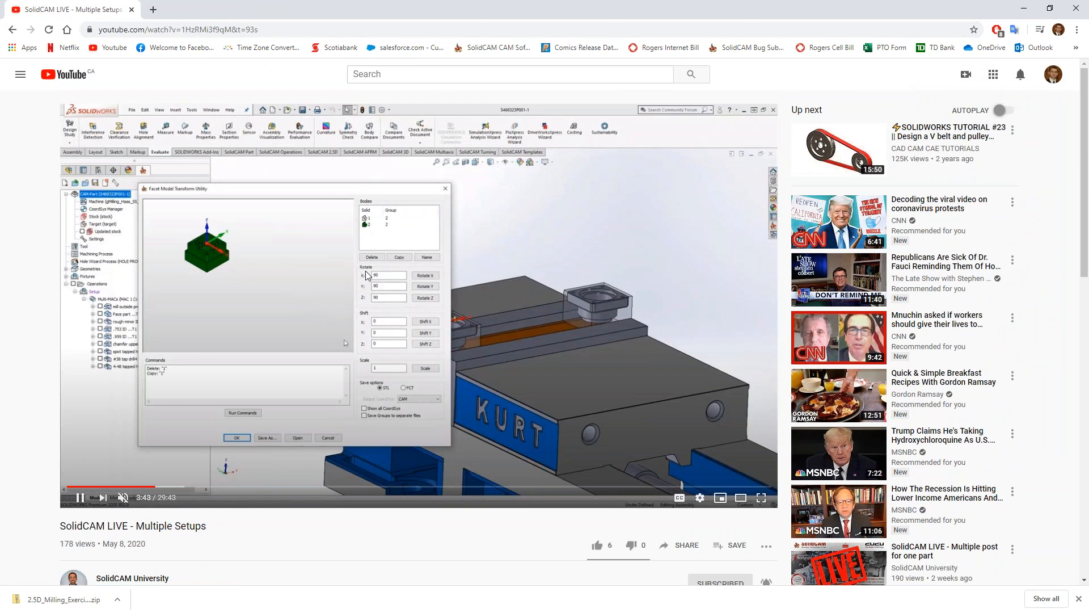